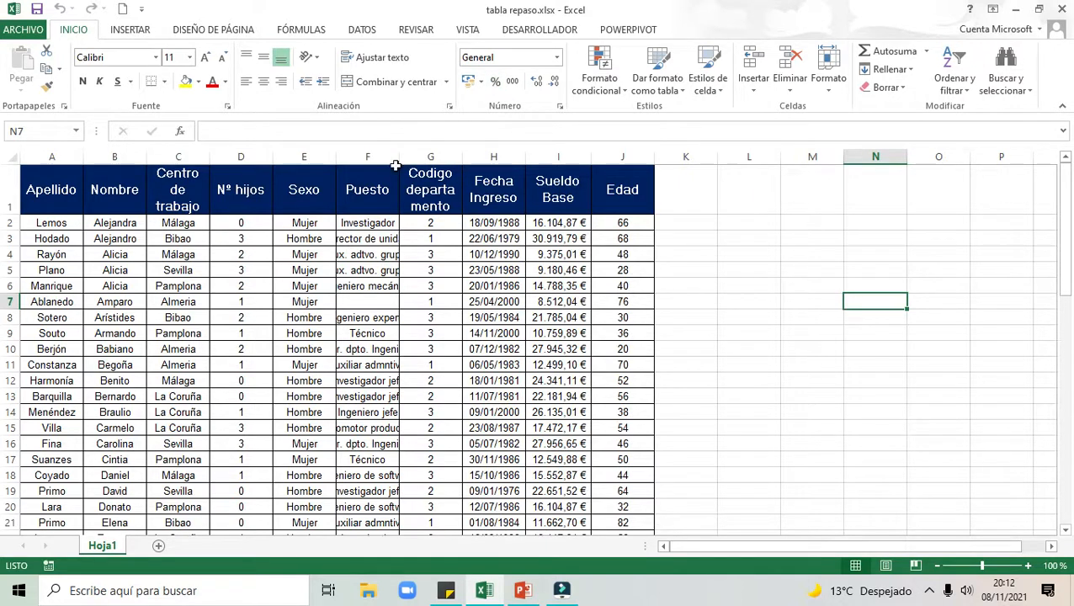
Autofit the Puesto column and create a pivot table from the employee data range Hoja1!$A$1:$J$62 on a new worksheet.
double_click(399, 158)
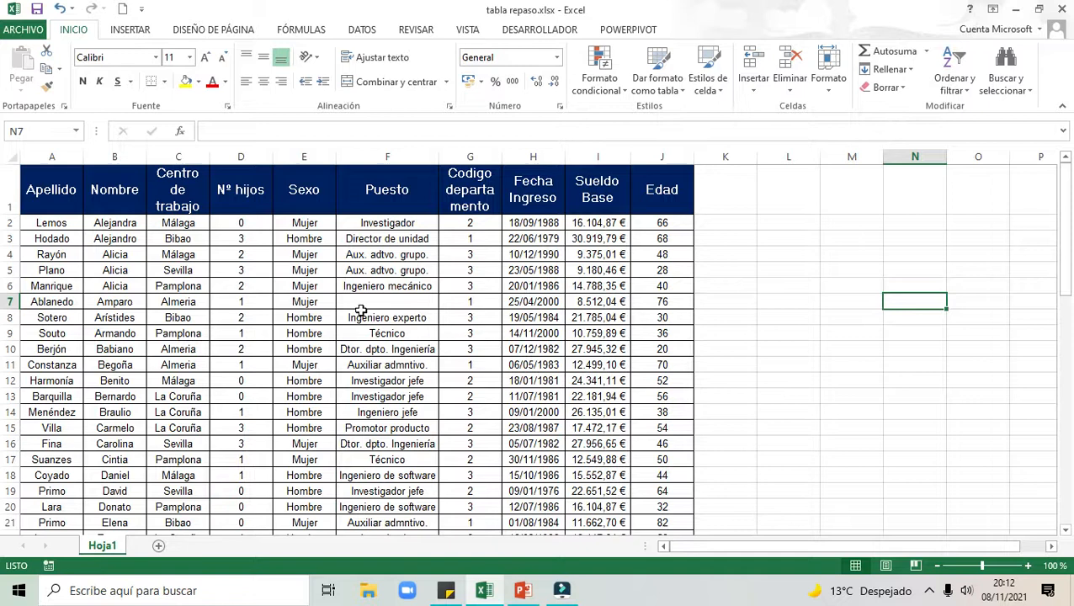
left_click(394, 286)
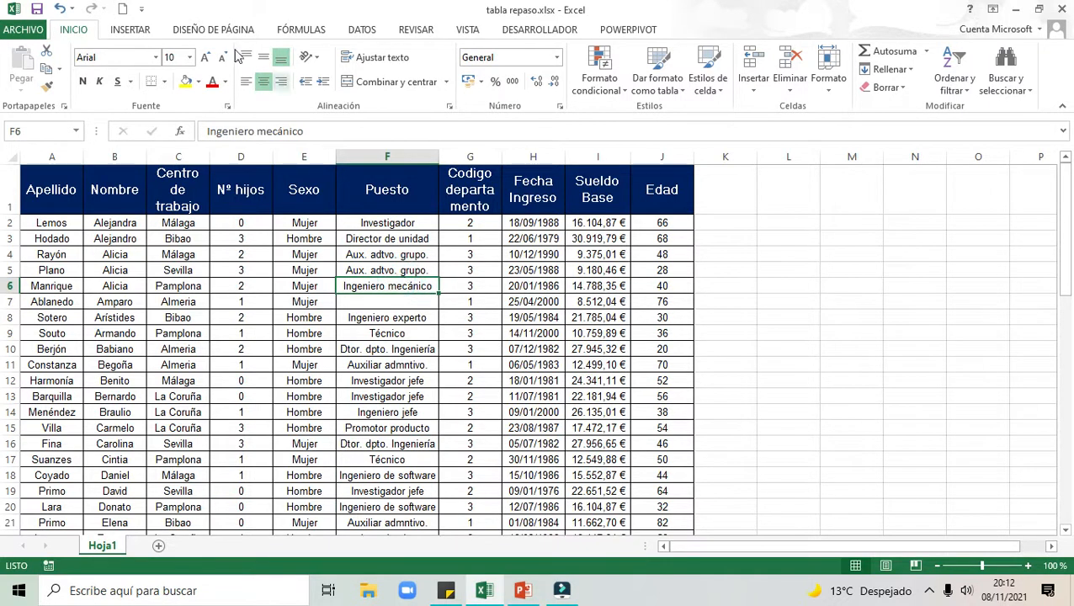
left_click(142, 32)
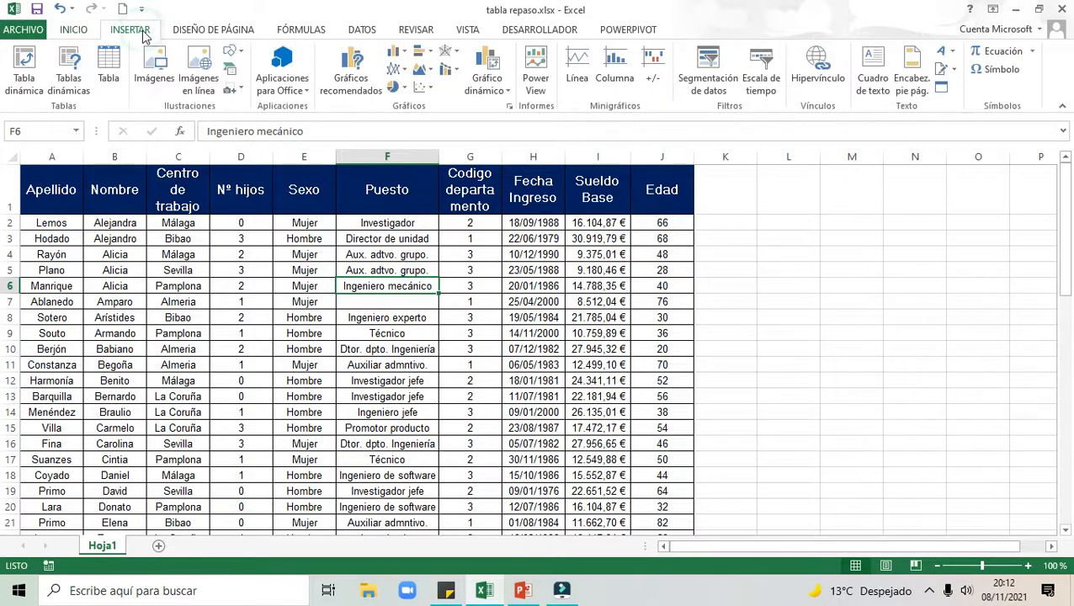
left_click(23, 80)
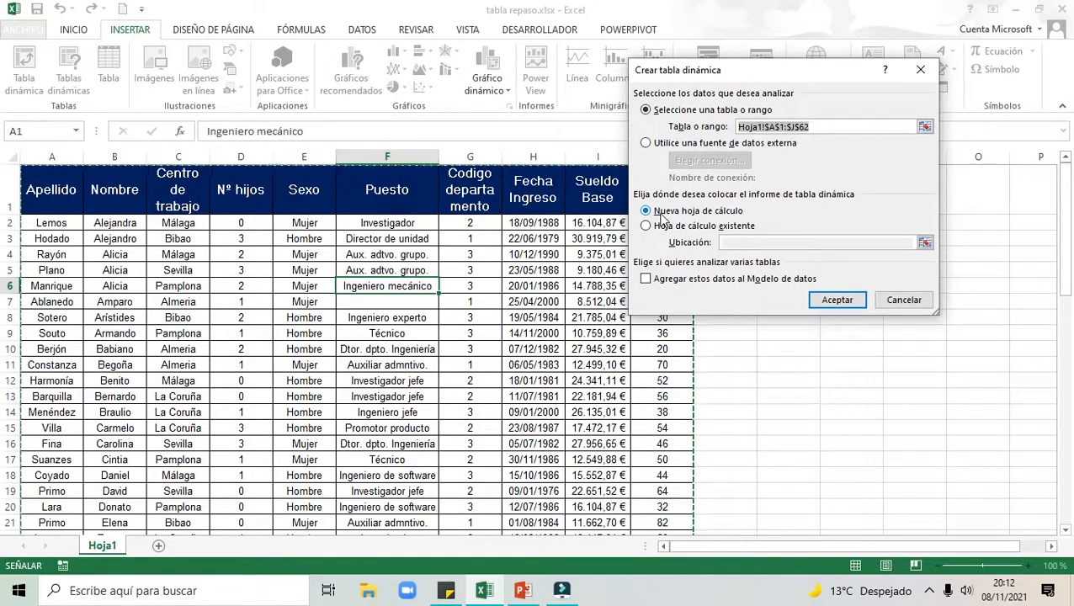
left_click(835, 299)
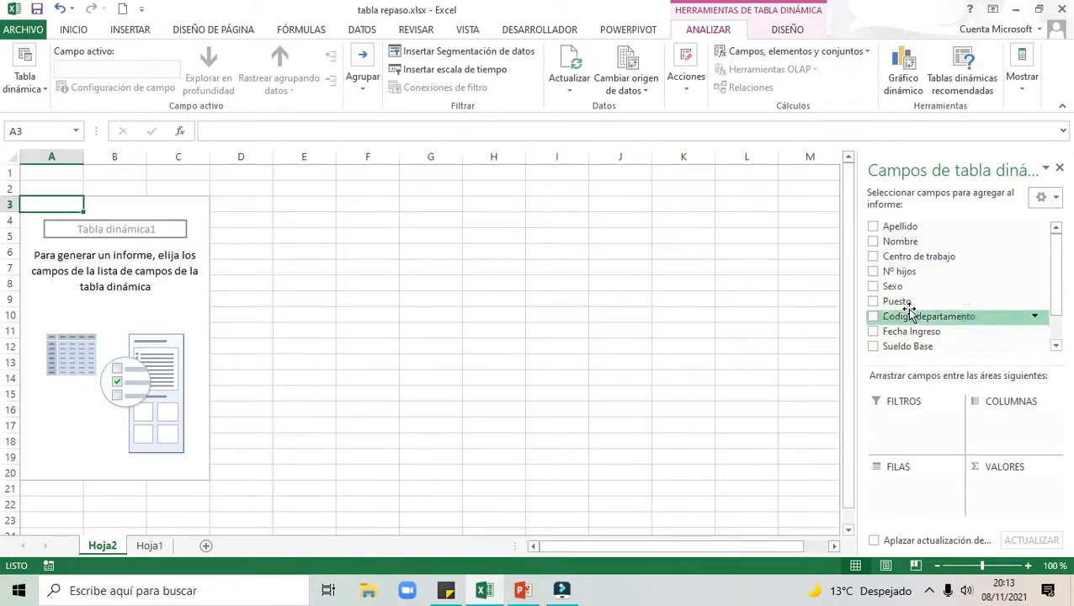
Place Centro de trabajo in the pivot table rows and Sueldo Base in the values, summarized by Cuenta.
left_click_drag(926, 261, 902, 493)
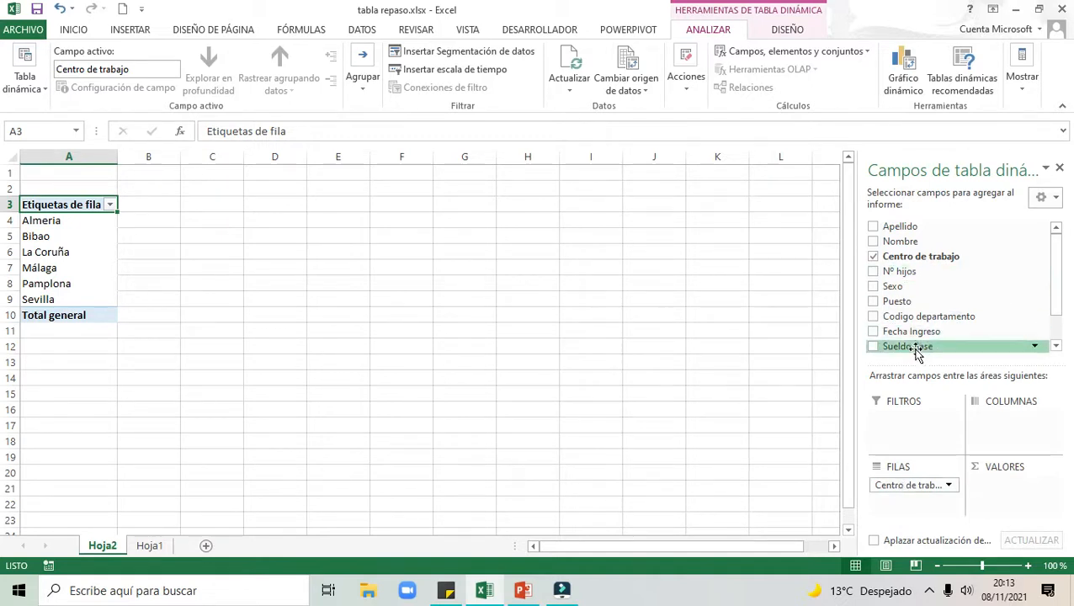
left_click_drag(915, 352, 995, 486)
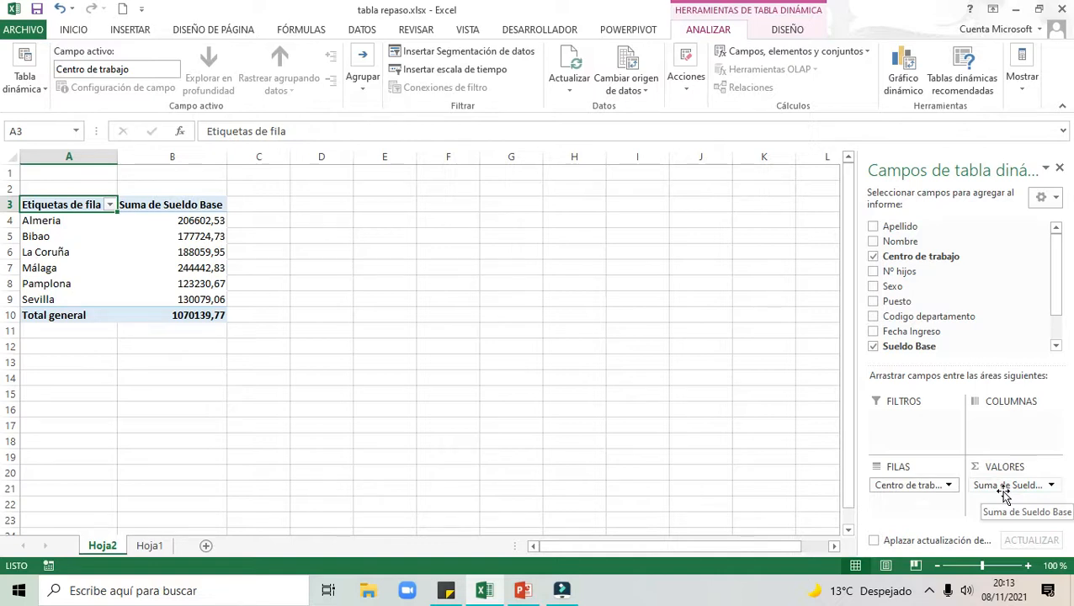
left_click(1052, 487)
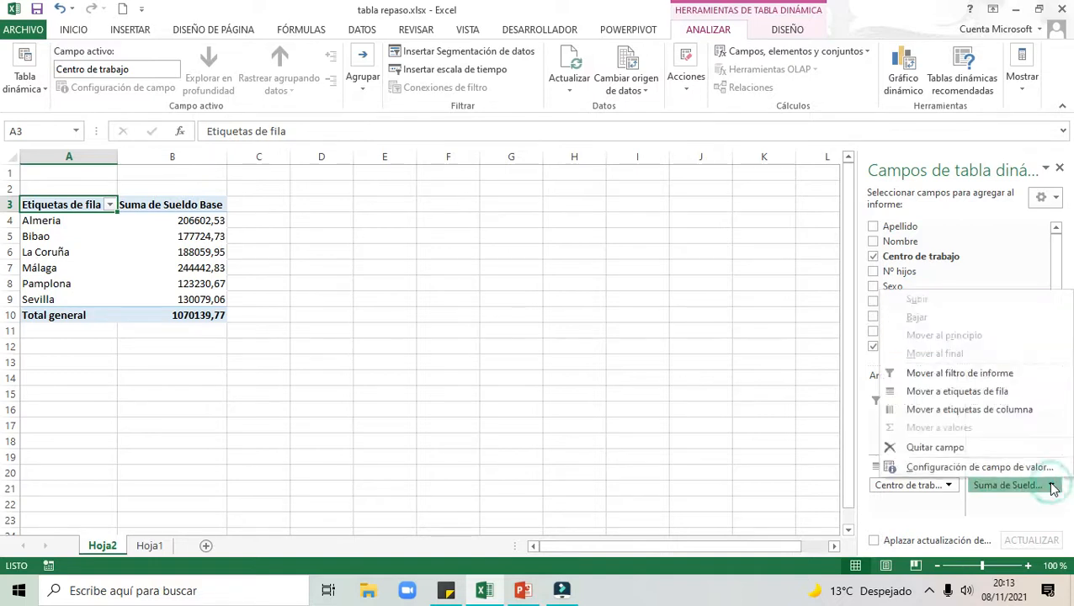
left_click(964, 468)
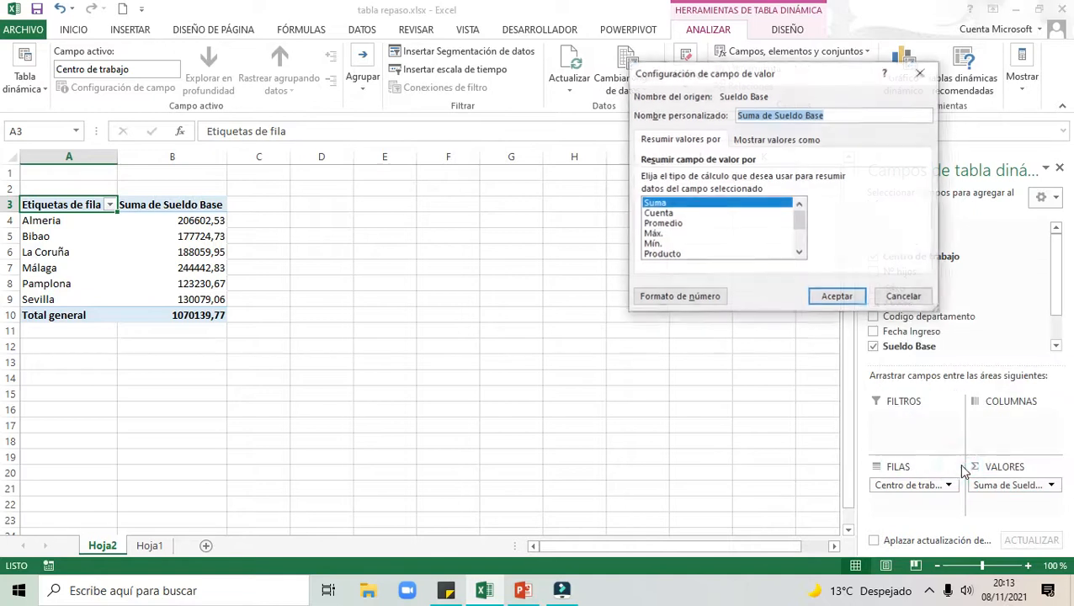
left_click(660, 214)
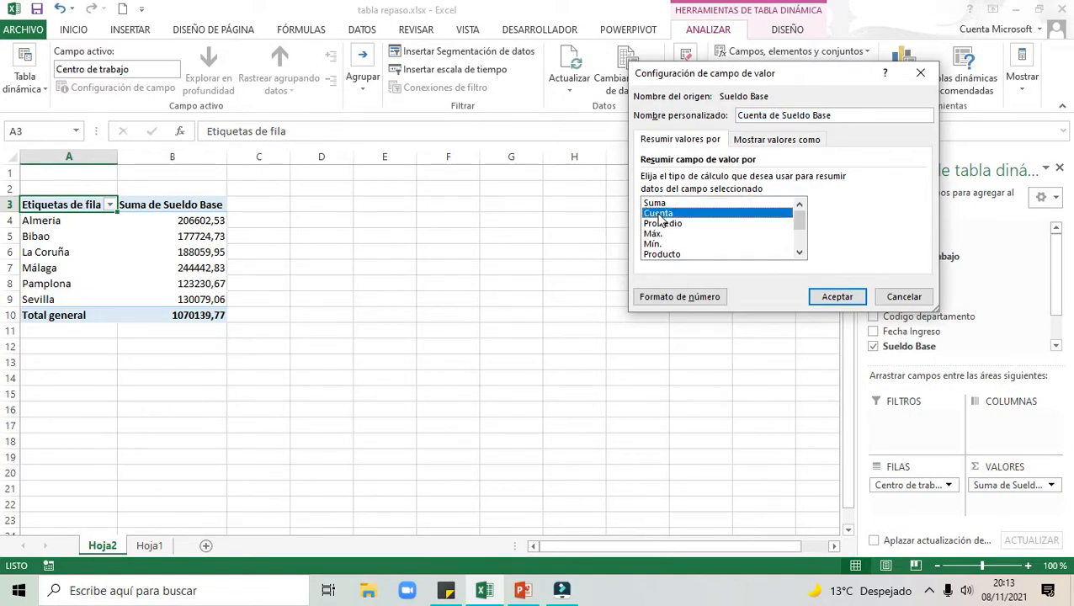
left_click(821, 297)
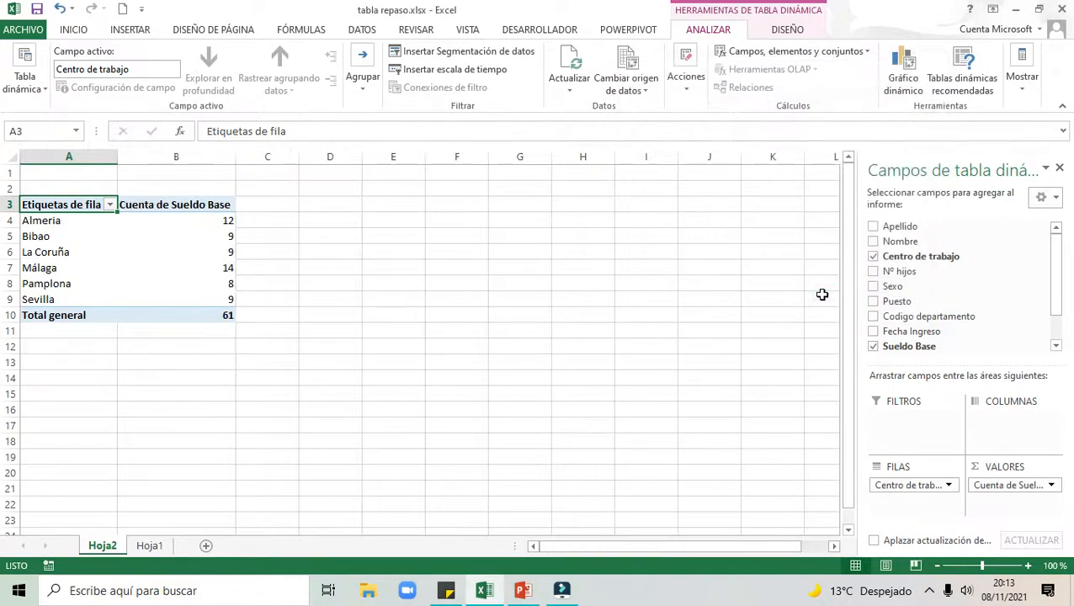
Add Sueldo Base to the pivot table values a second time and summarize it by Promedio.
mouse_move(200, 233)
mouse_move(223, 314)
left_click_drag(905, 348, 993, 514)
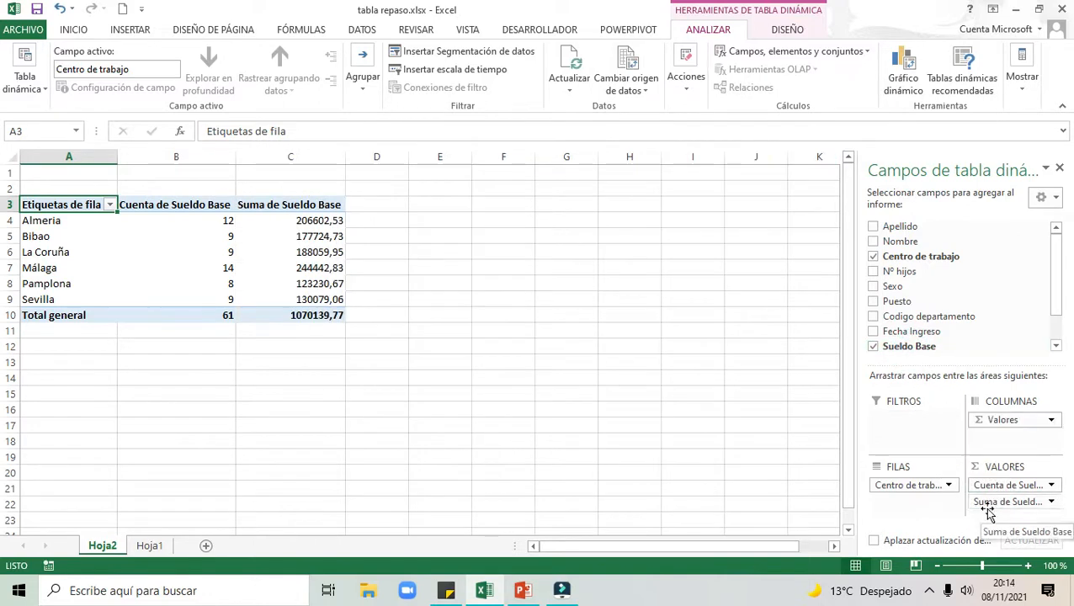
left_click(1051, 503)
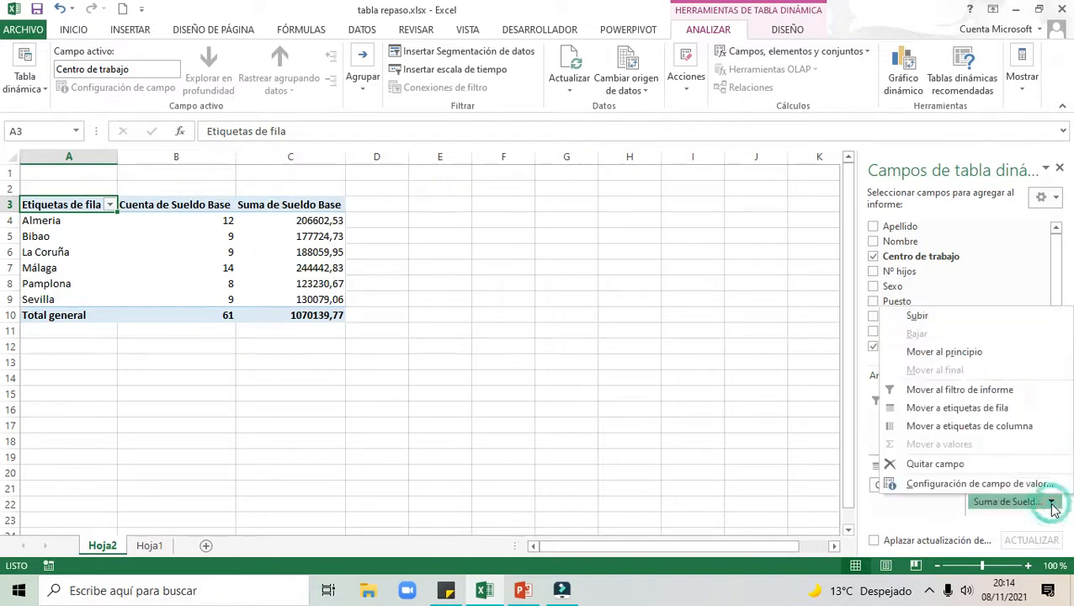
left_click(951, 485)
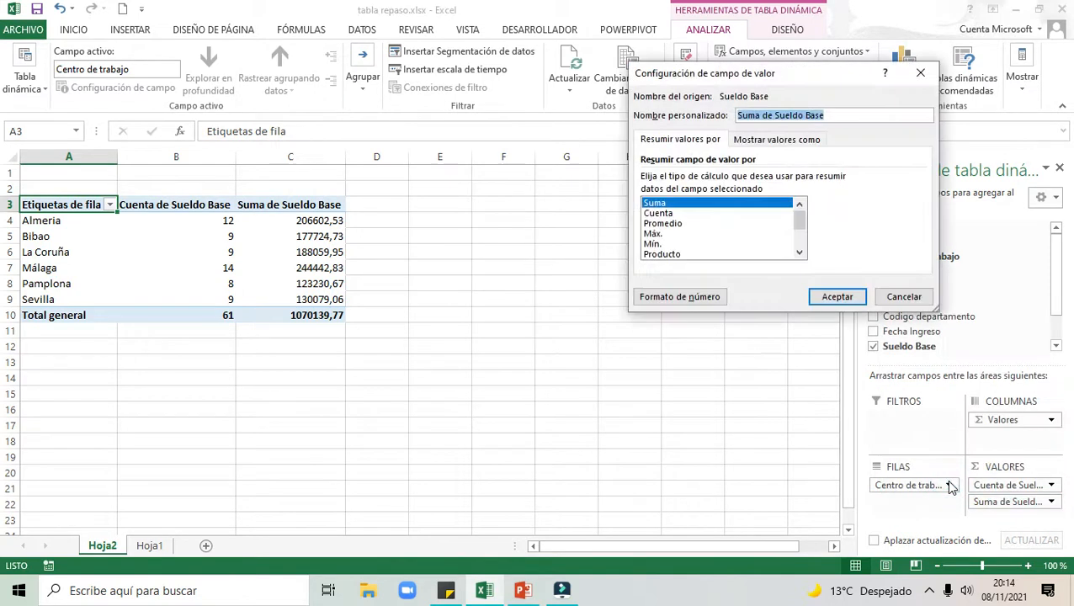
left_click(674, 224)
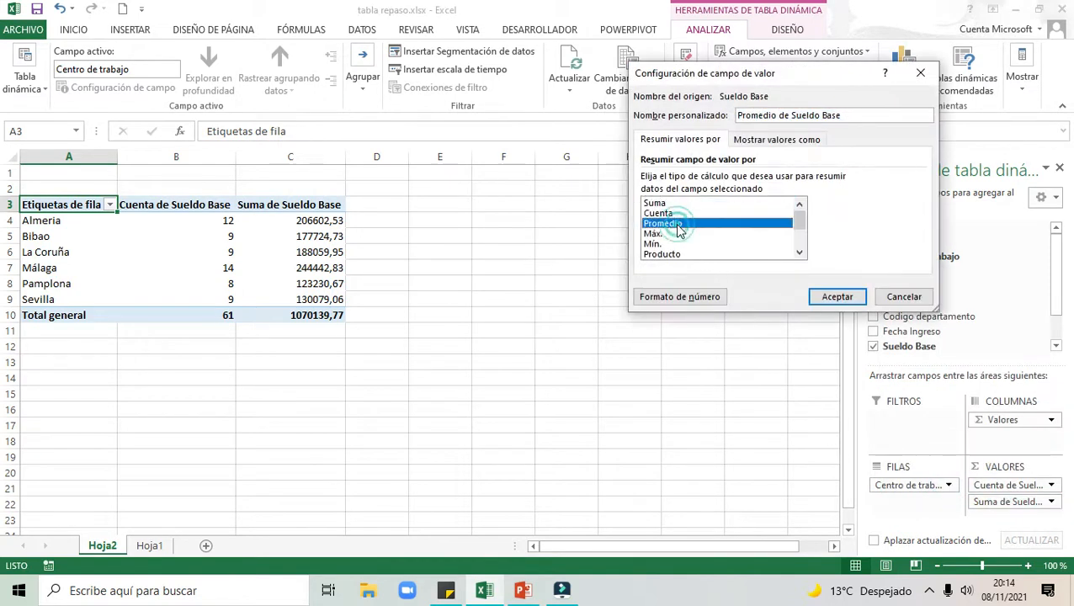
left_click(838, 296)
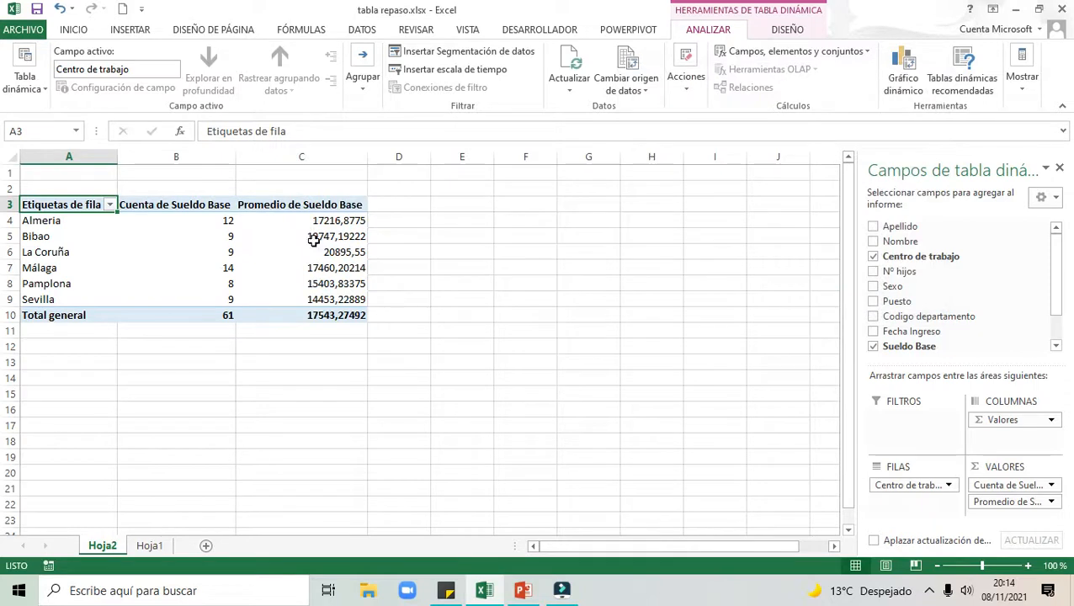
Format the Promedio de Sueldo Base values, including the grand total, as euro accounting amounts with no decimals.
left_click_drag(332, 221, 329, 315)
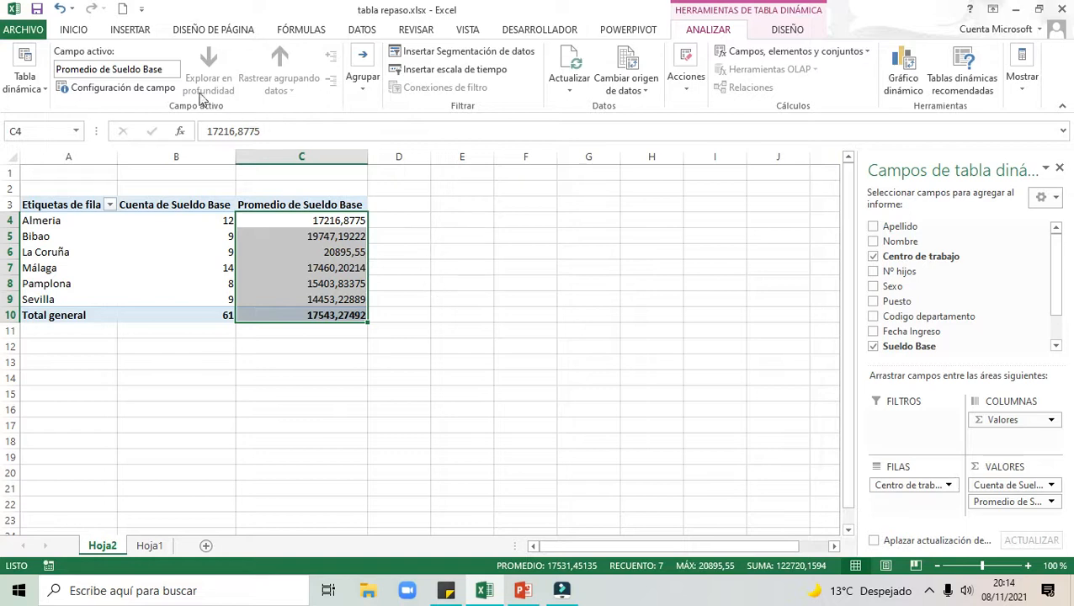
left_click(74, 31)
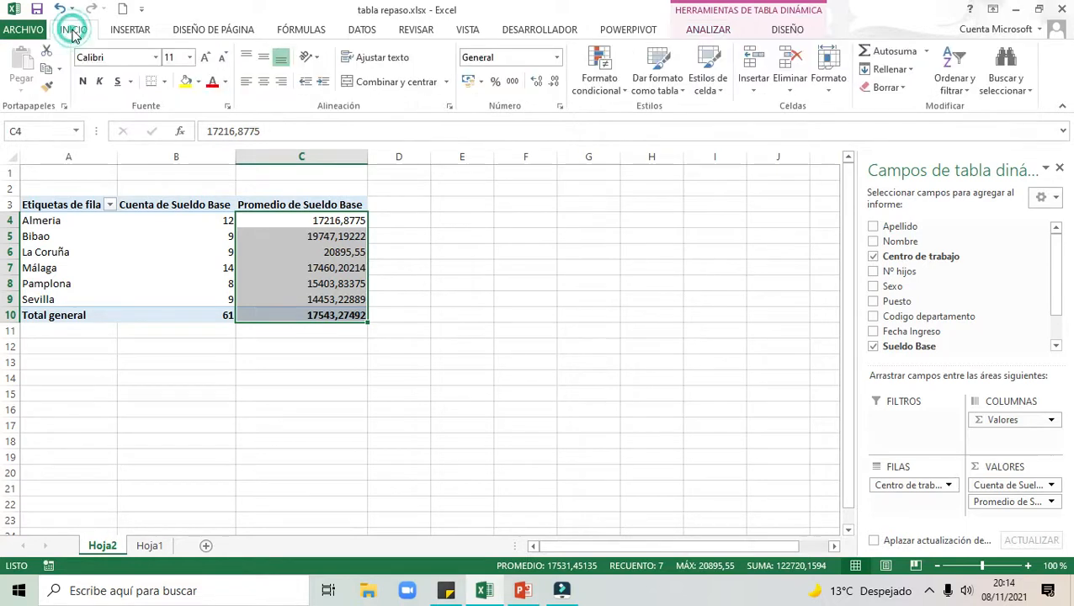
left_click(481, 82)
left_click(515, 102)
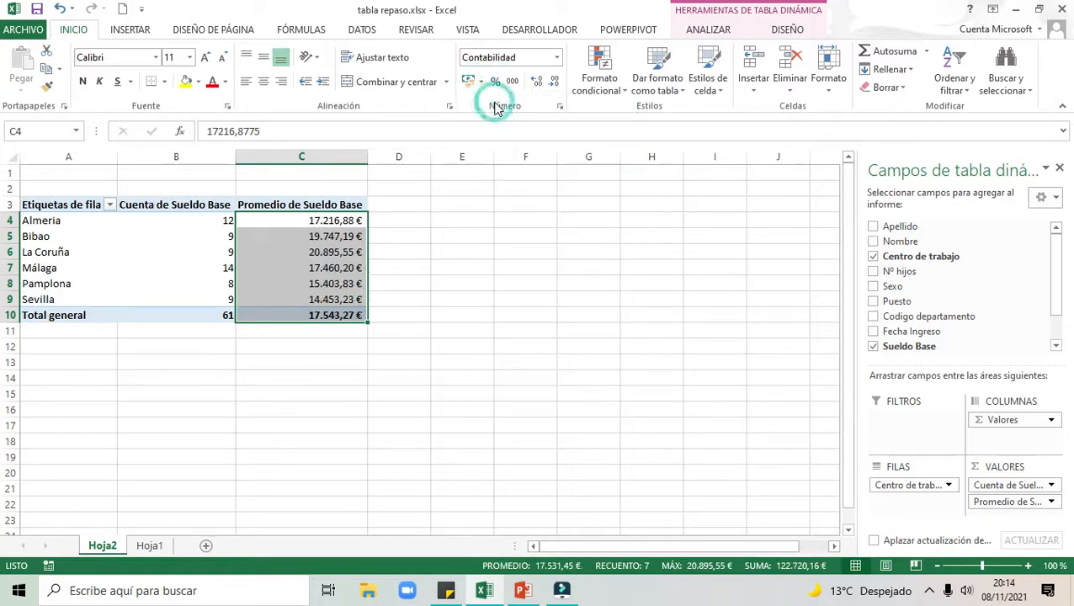
left_click(554, 81)
left_click(555, 80)
Apply the dark blue style from the first row of the Medio group to the pivot table.
left_click(156, 221)
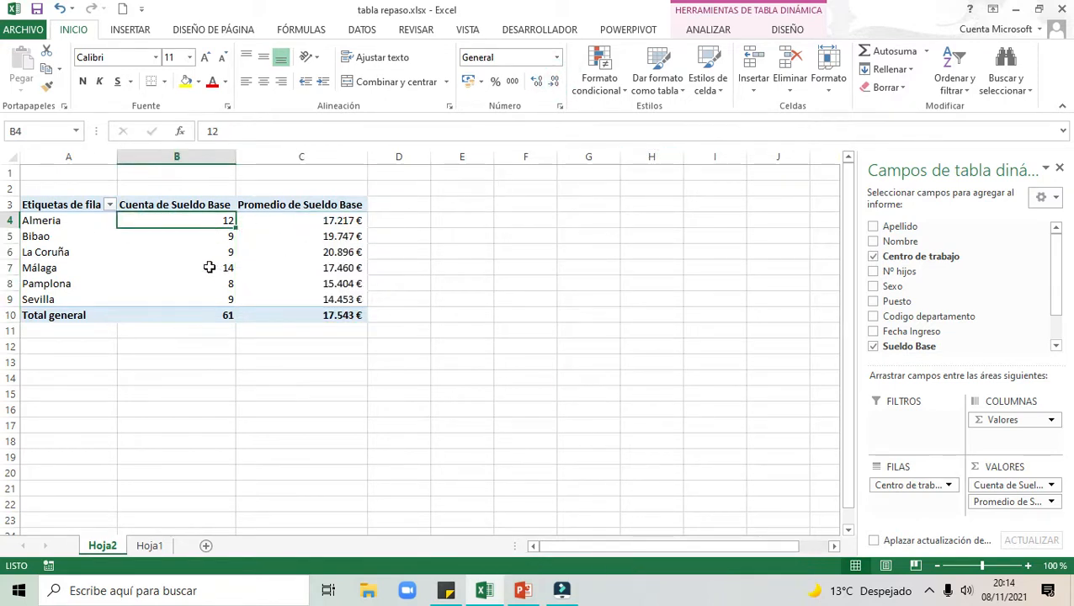
left_click(785, 30)
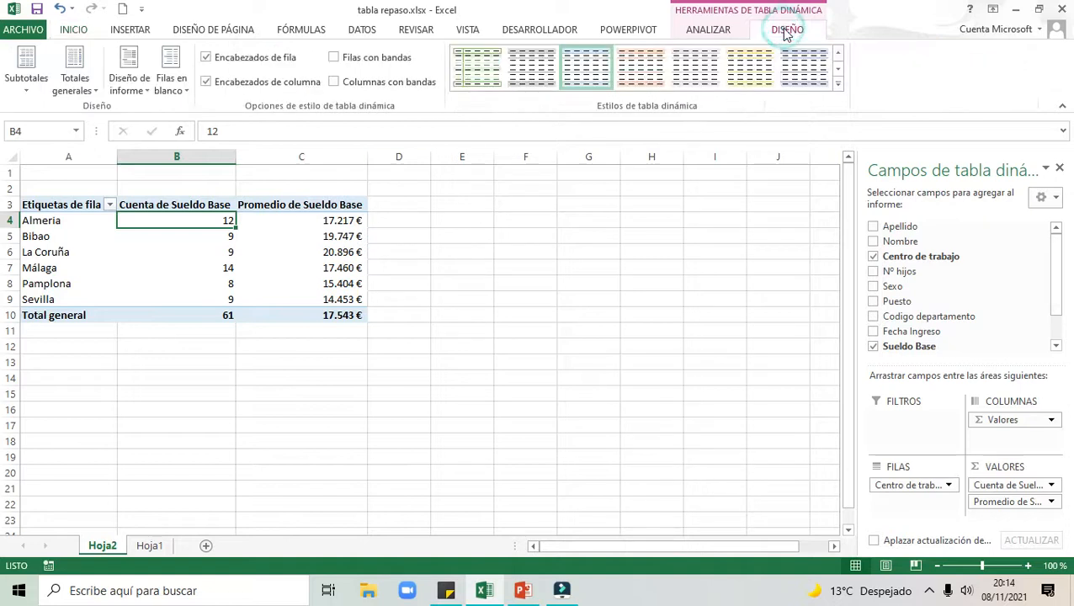
left_click(837, 84)
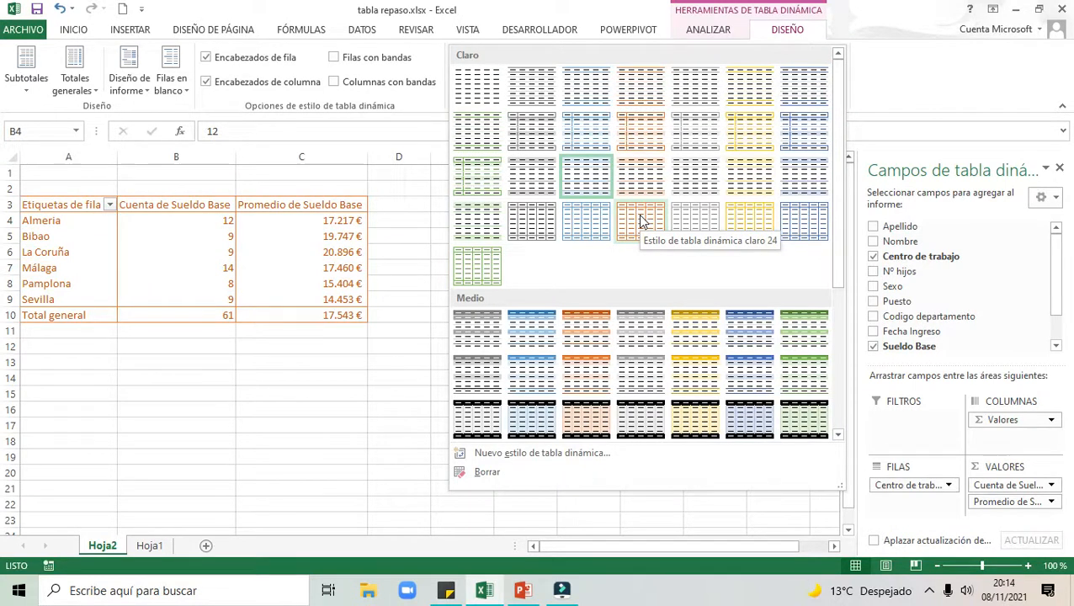
left_click(744, 328)
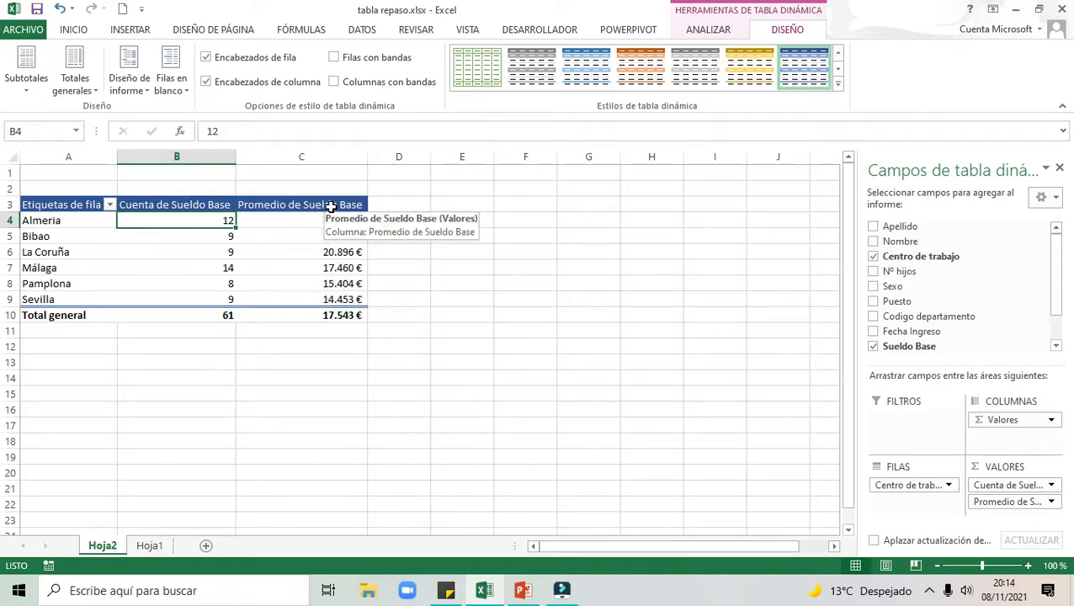
Remove Promedio de Sueldo Base from the pivot table values.
left_click_drag(984, 505, 1010, 507)
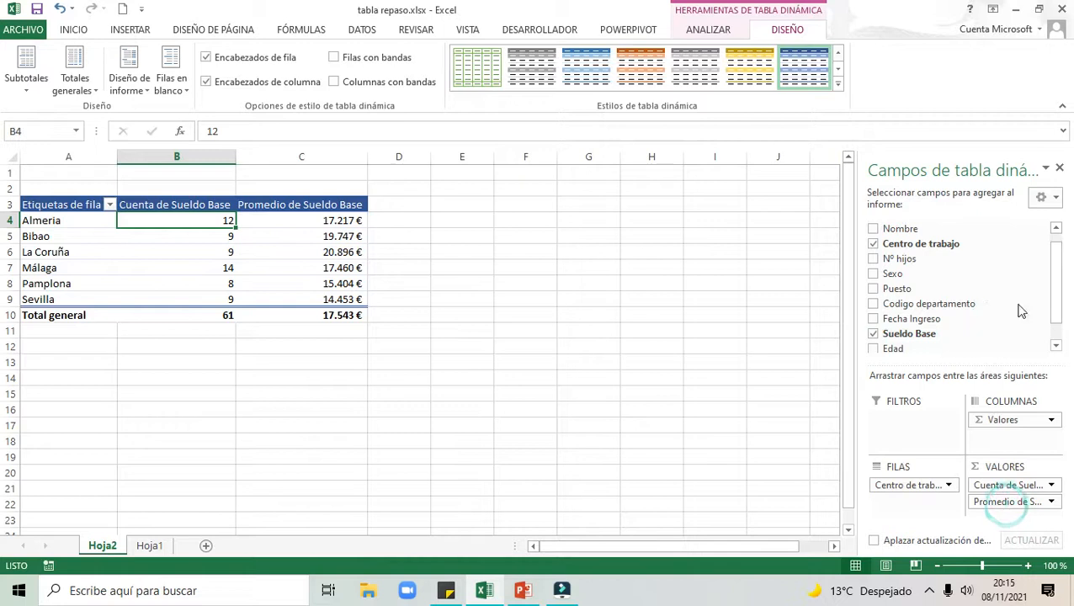
left_click_drag(1021, 312, 1018, 305)
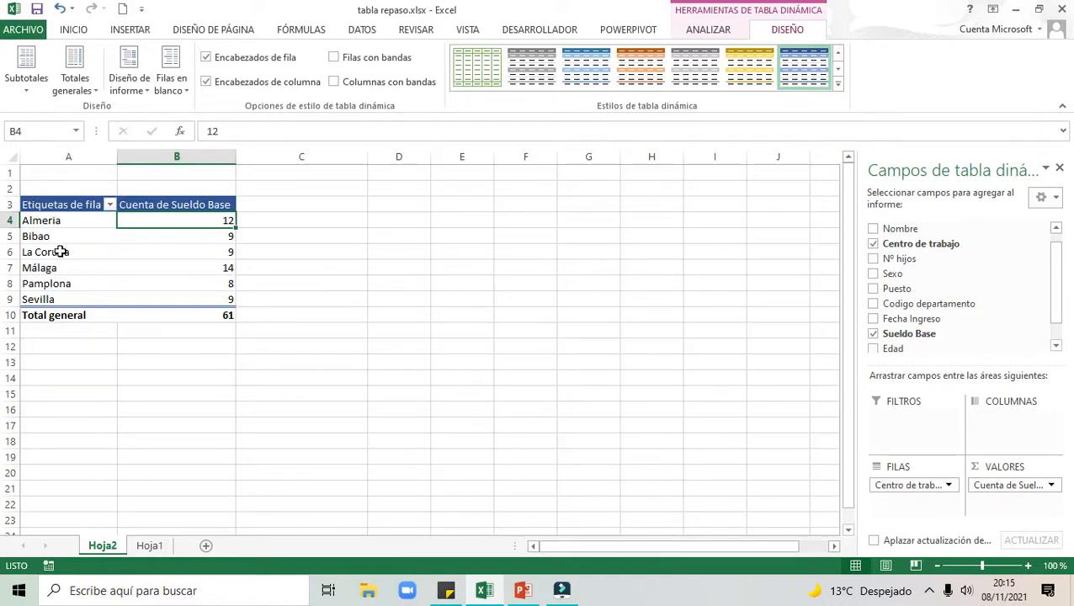
Start a calculated item in the Centro de trabajo field and name it Zona Sur.
left_click(52, 237)
left_click_drag(53, 220, 39, 300)
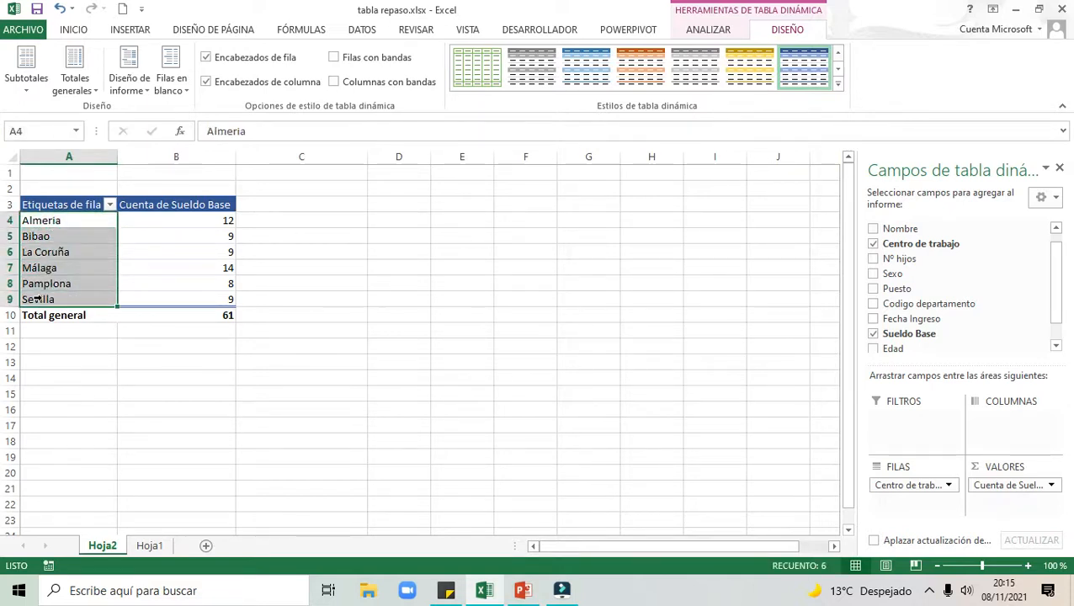
left_click(64, 238)
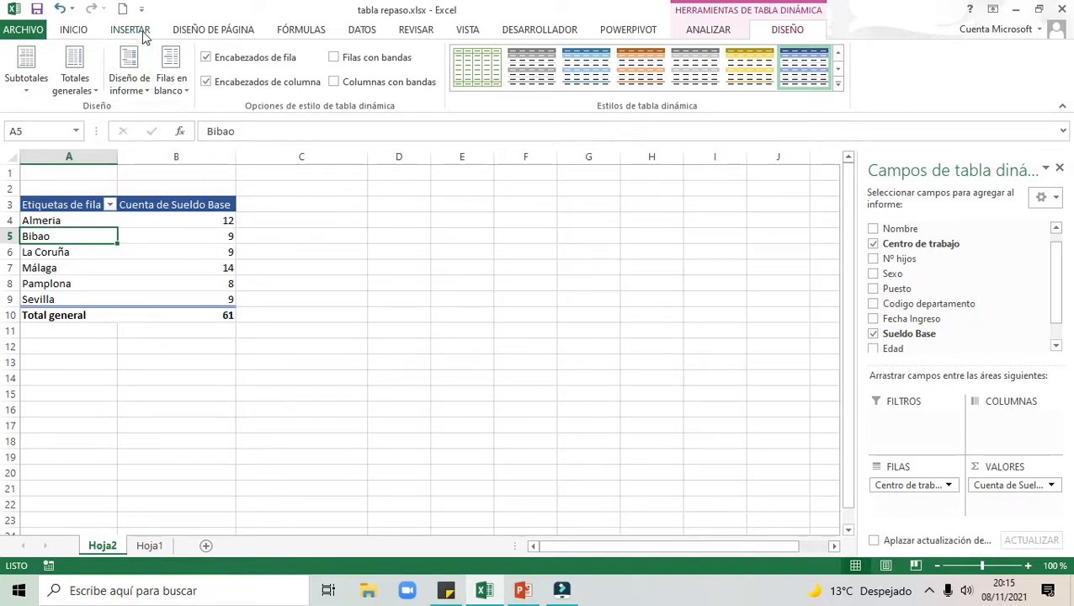
left_click(714, 34)
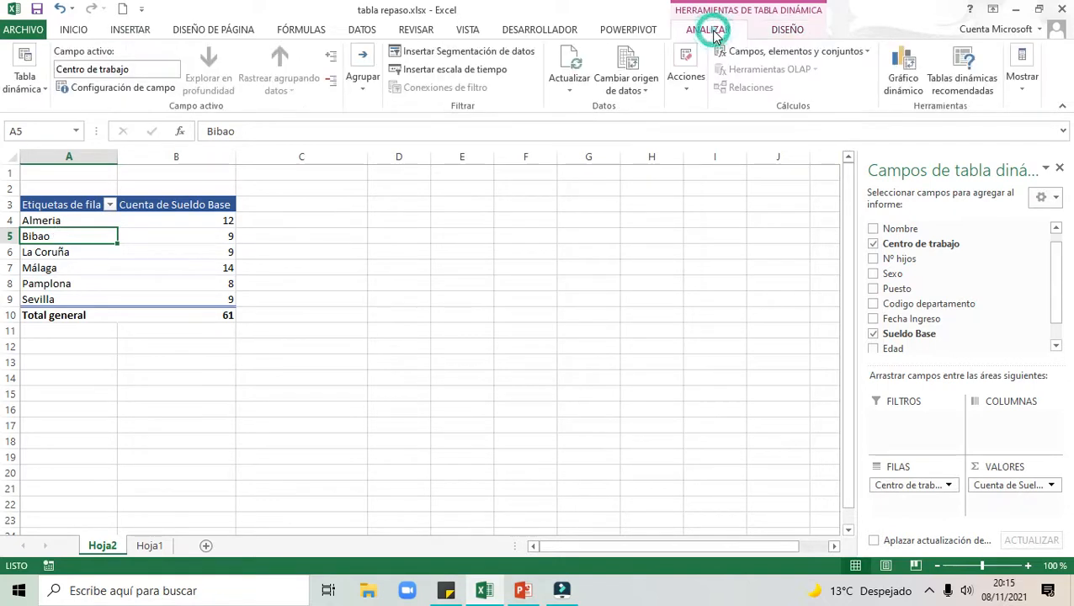
left_click(868, 51)
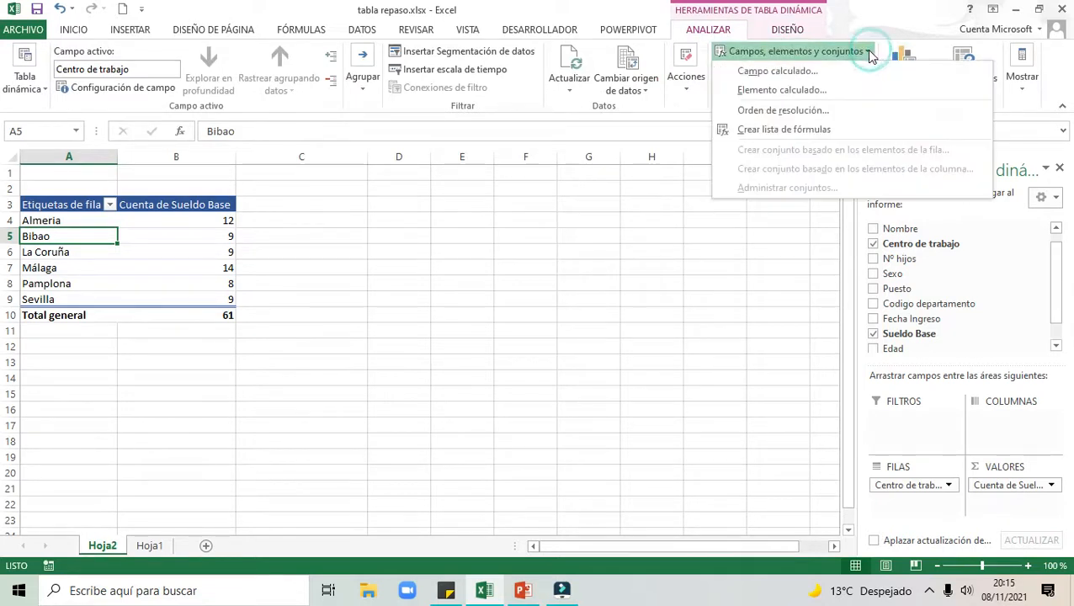
left_click(804, 91)
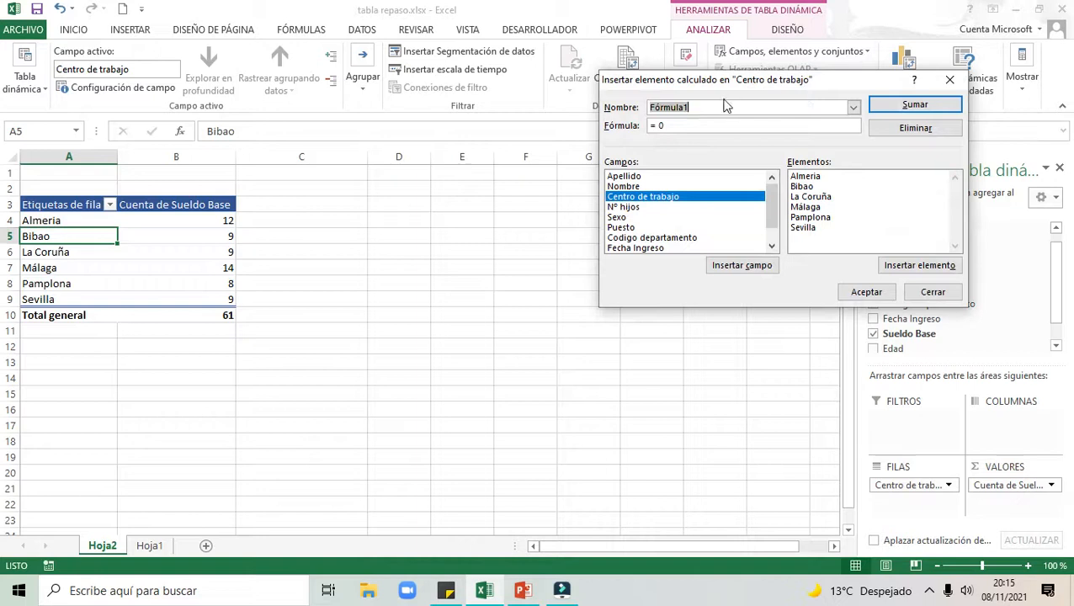
double_click(712, 105)
type("Zona Sur")
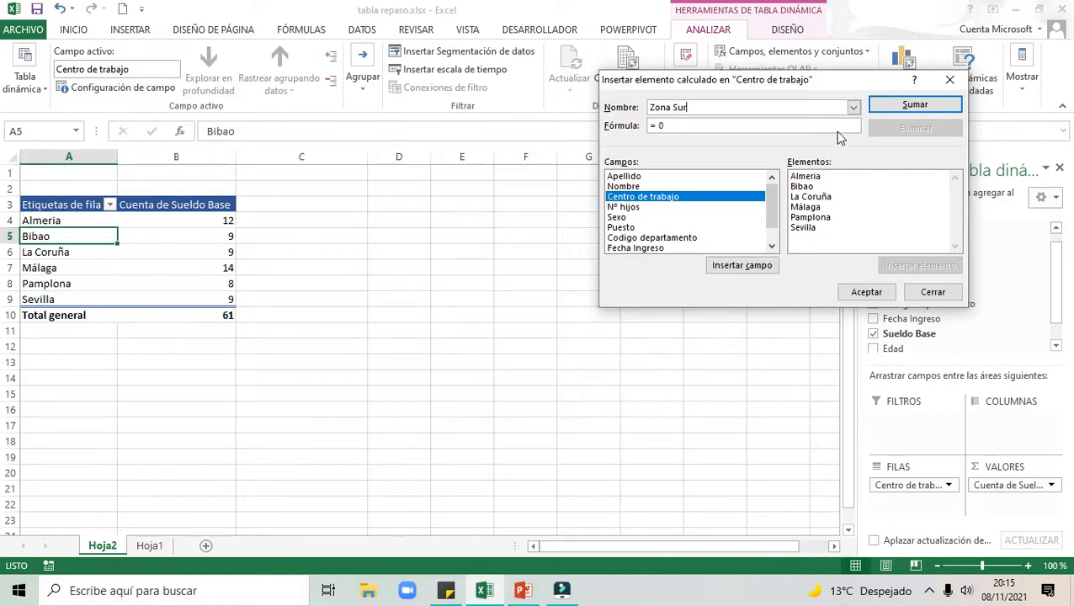
Define the Zona Sur formula as =Almeria+Málaga+Sevilla and insert the calculated item into the pivot table.
left_click(682, 127)
left_click(823, 177)
left_click(918, 266)
type("+")
left_click(815, 207)
left_click(893, 264)
type("+")
left_click(806, 229)
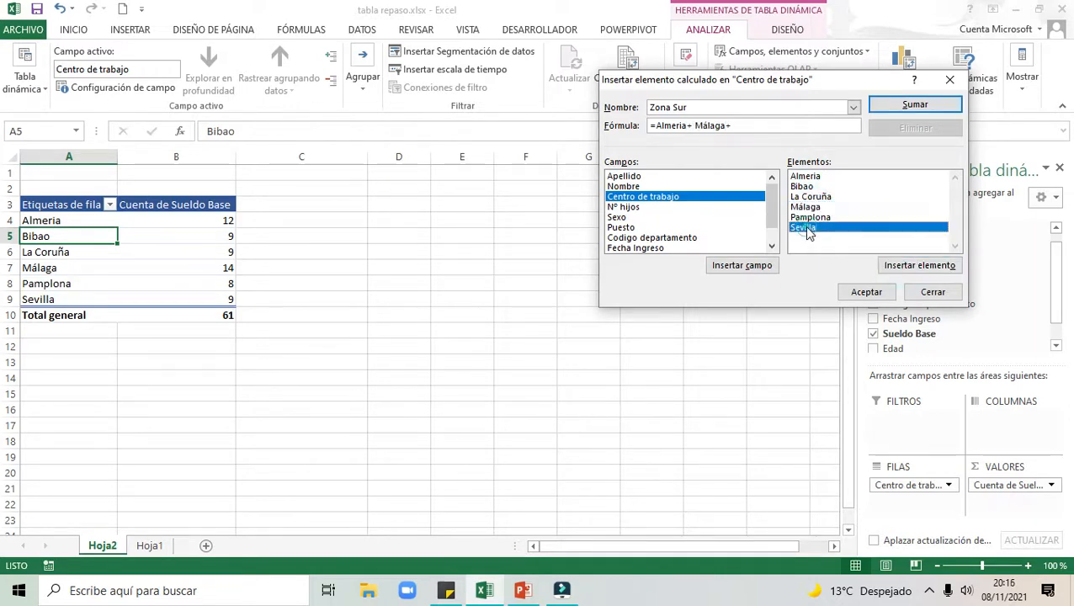
left_click(886, 266)
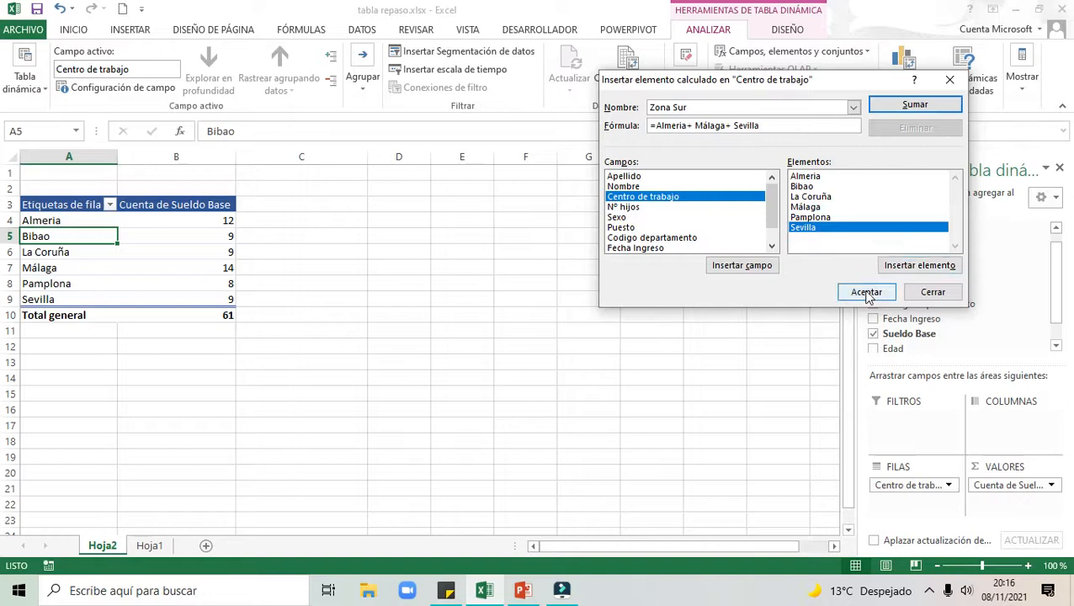
left_click(867, 294)
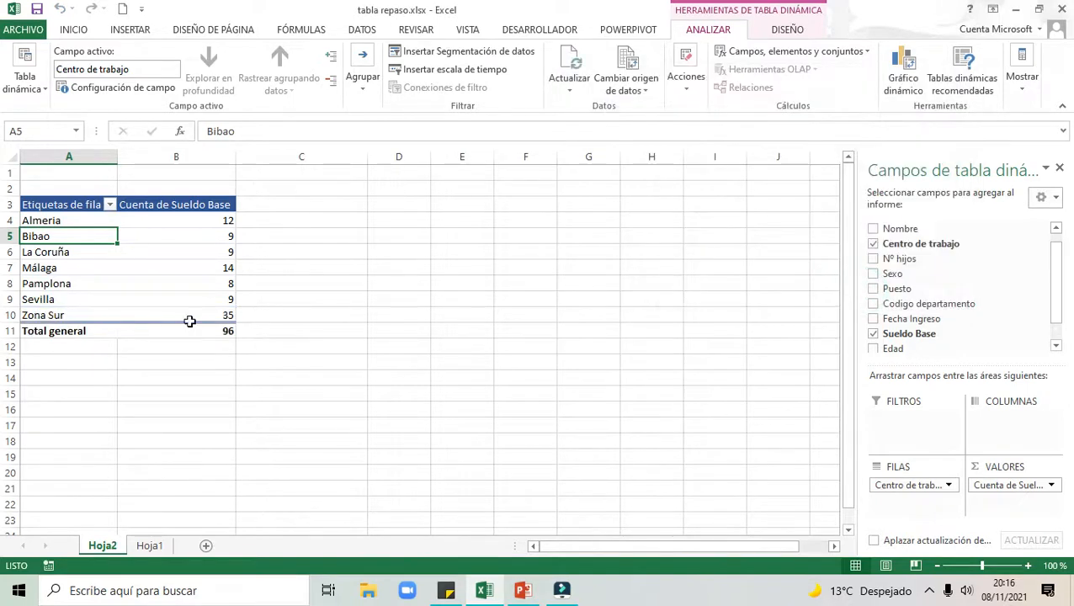
Start a new calculated item in the Centro de trabajo field and name it Zona norte.
left_click(867, 52)
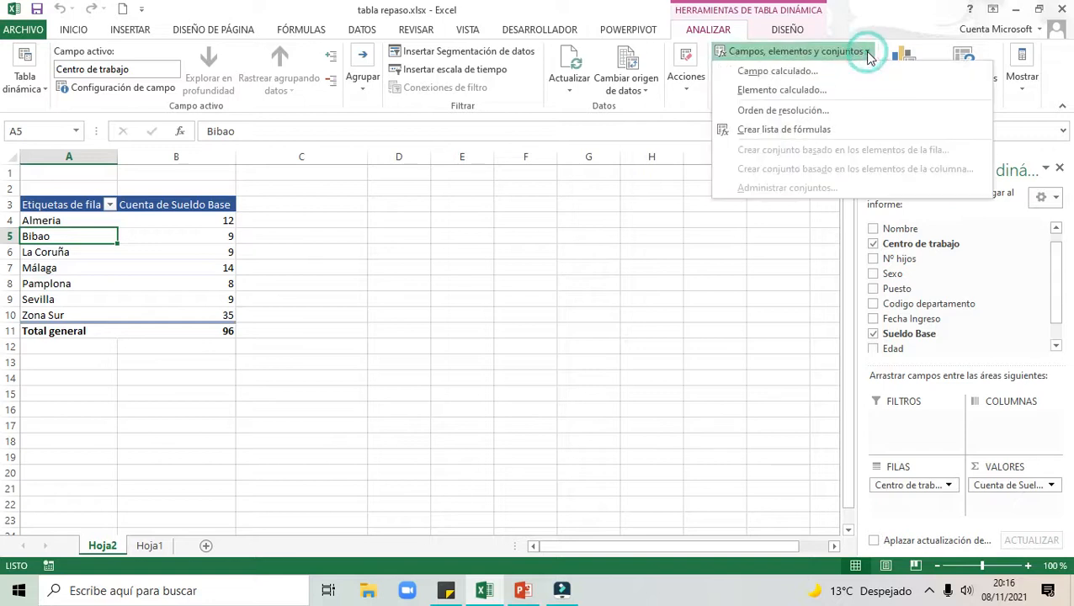
left_click(783, 89)
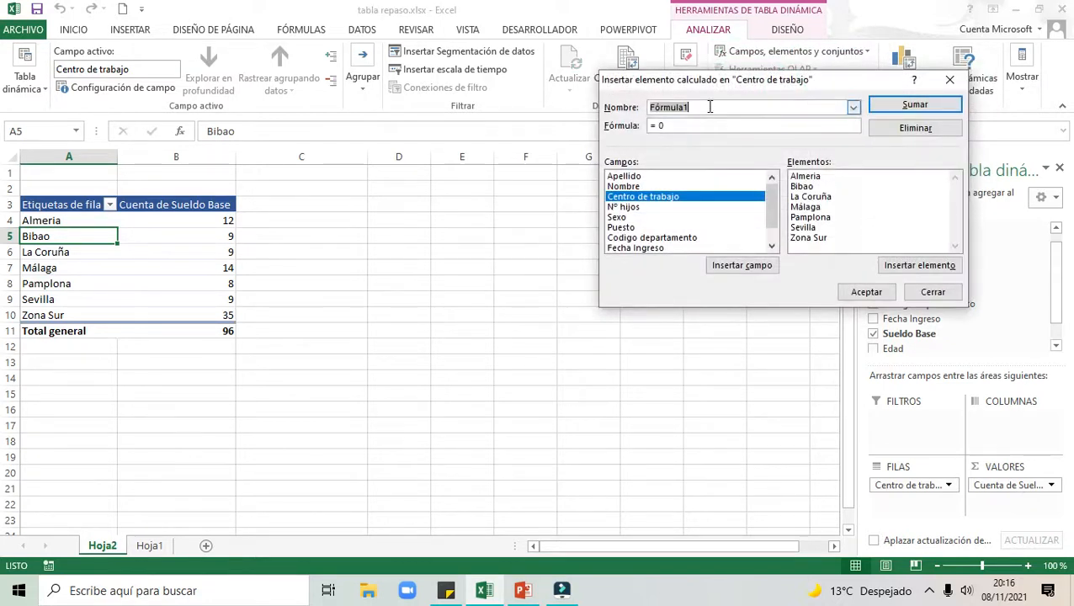
key("BackSpace")
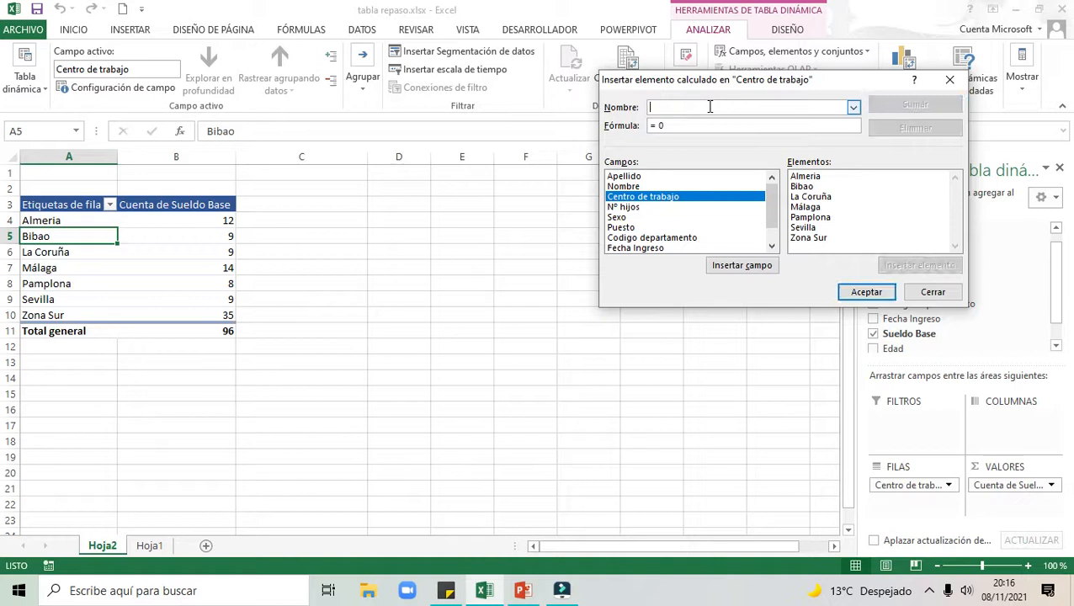
type("Zona norte")
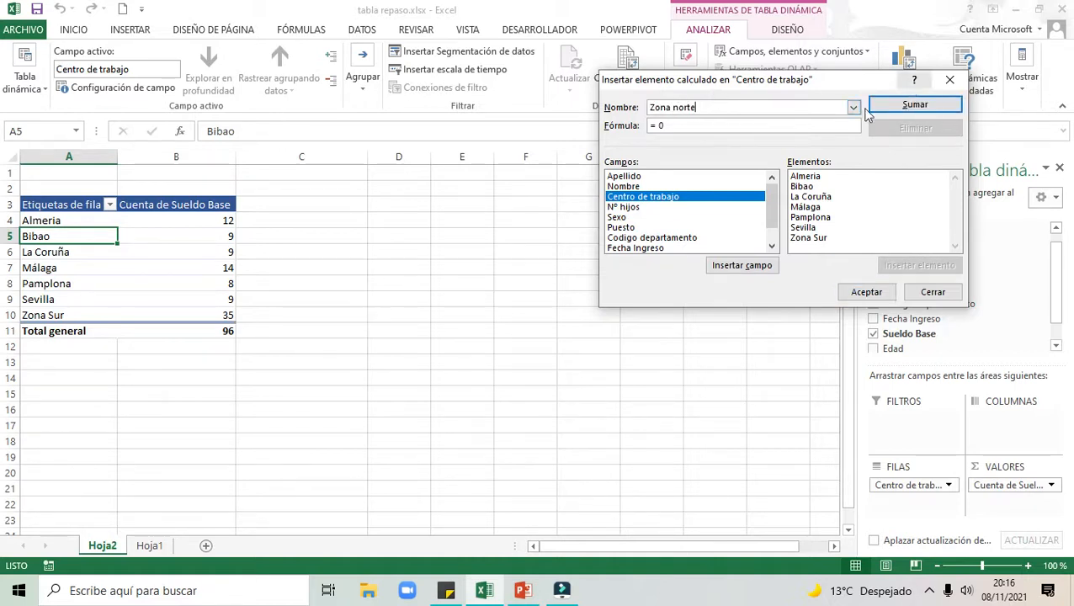
Define the Zona norte formula as =Bibao+'La Coruña'+Pamplona and insert the calculated item into the pivot table.
left_click(797, 186)
left_click(899, 265)
type("-")
left_click(812, 197)
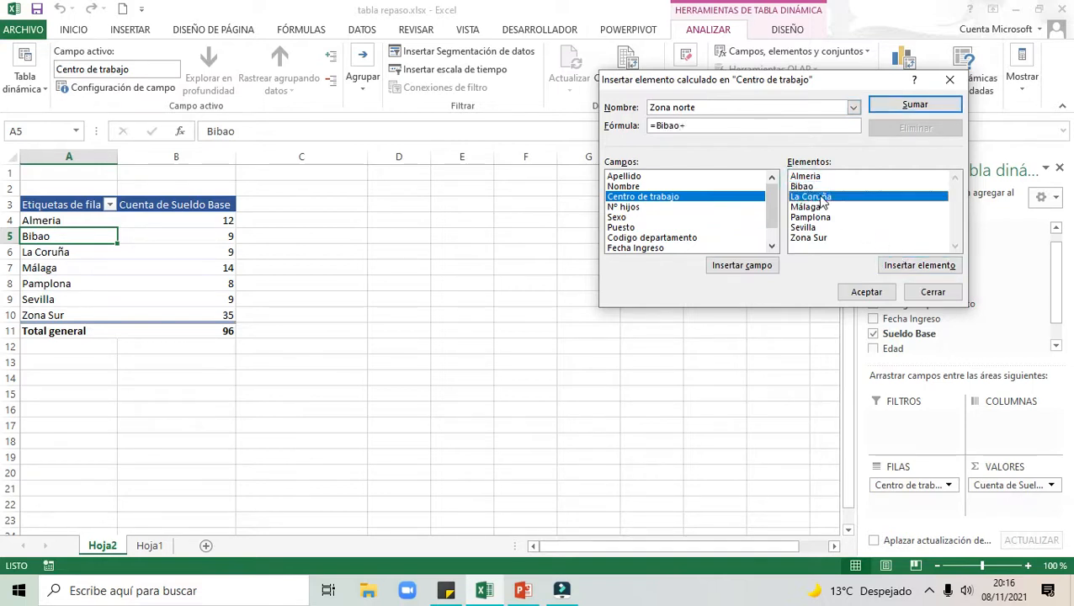
left_click(900, 266)
type("+")
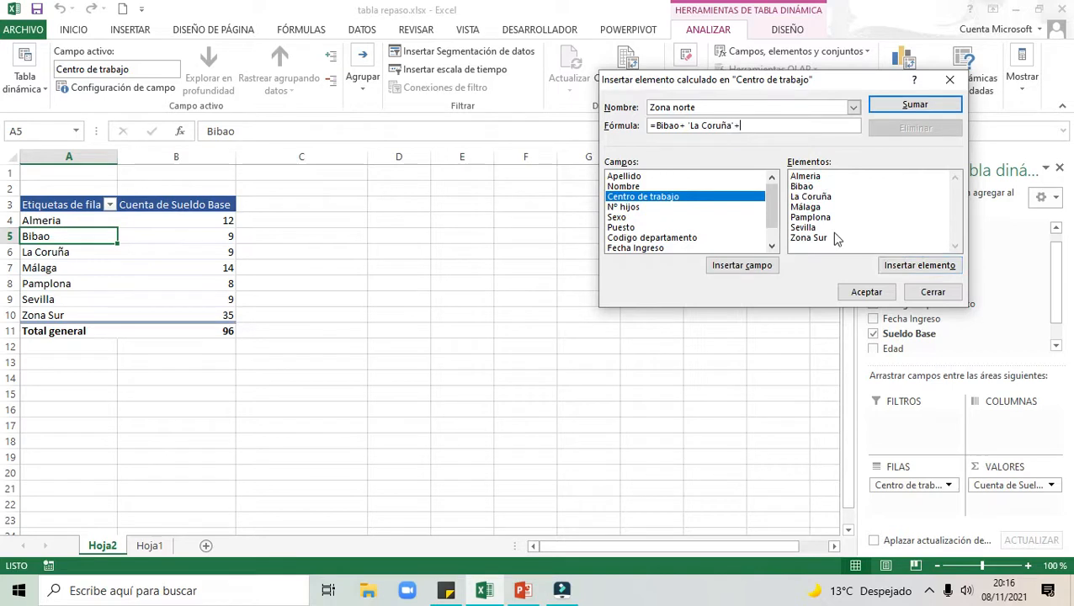
left_click(810, 217)
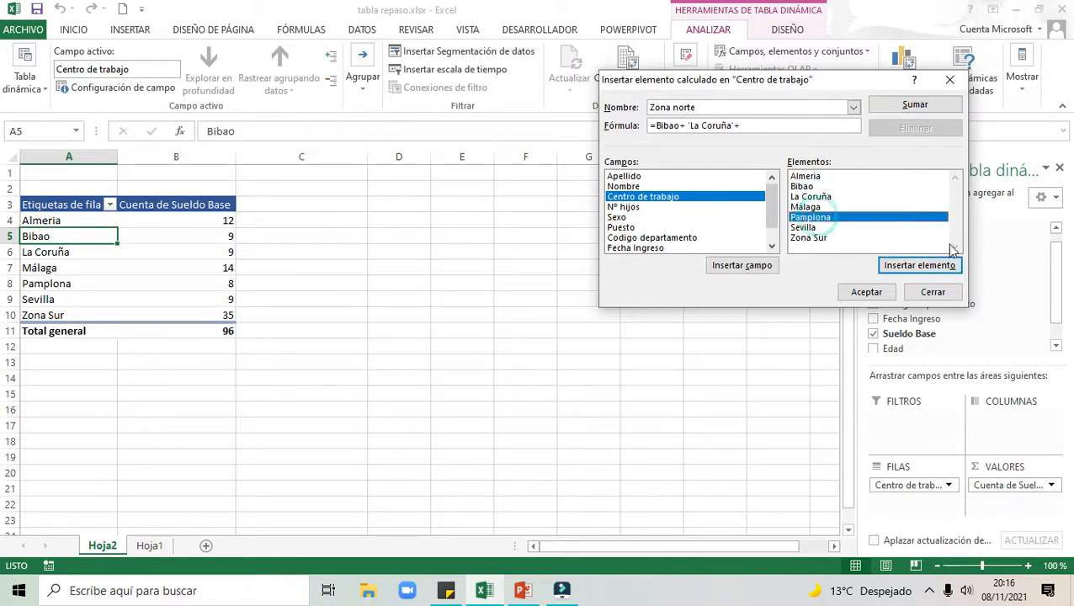
left_click(914, 265)
left_click(867, 292)
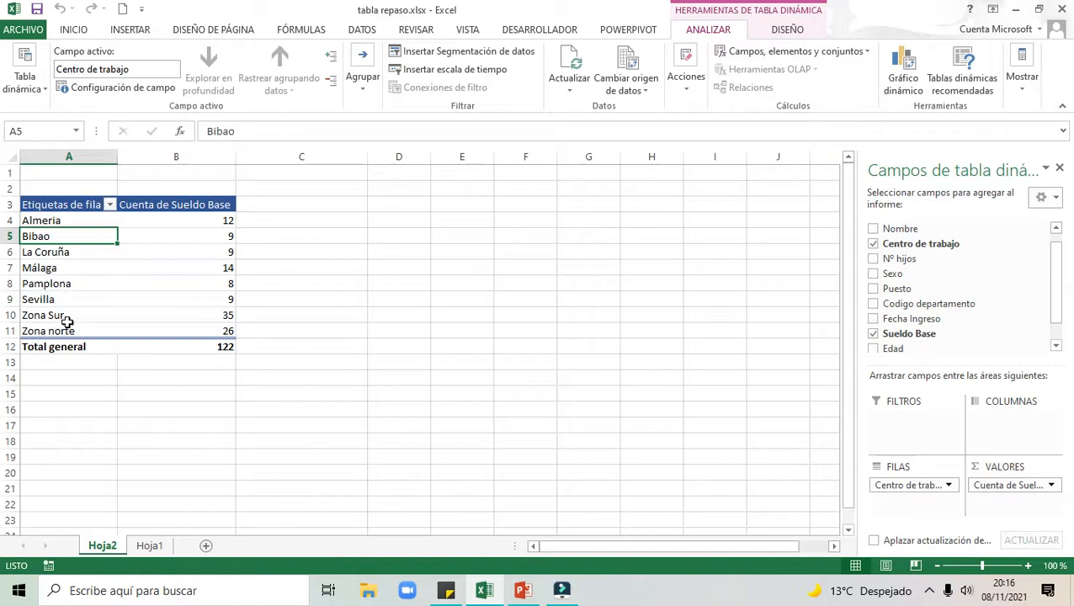
Filter the pivot table's row labels to show only Zona Sur and Zona norte.
left_click(217, 346)
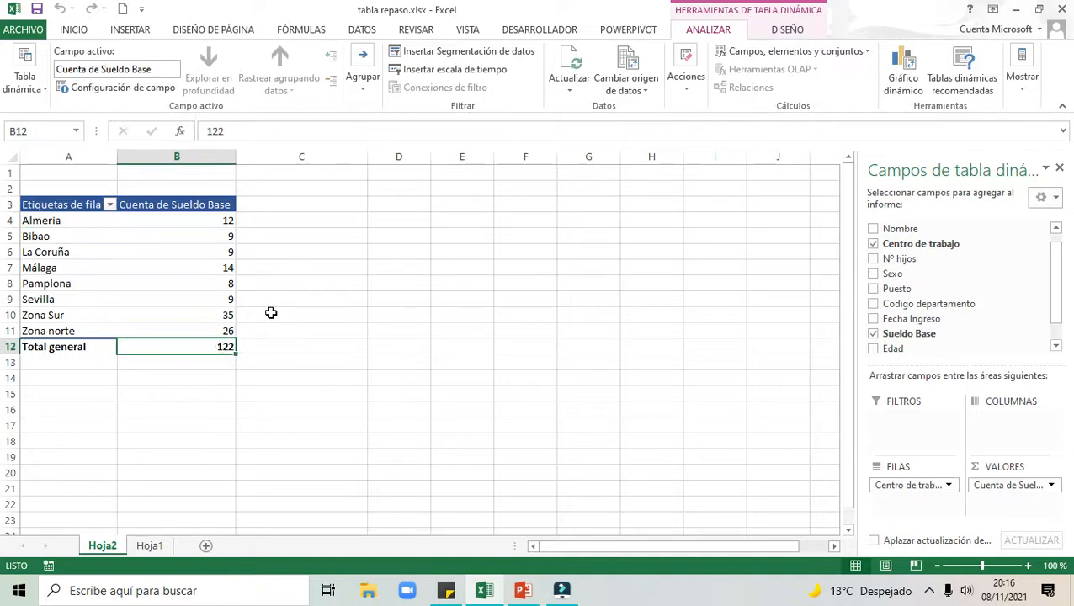
left_click(109, 206)
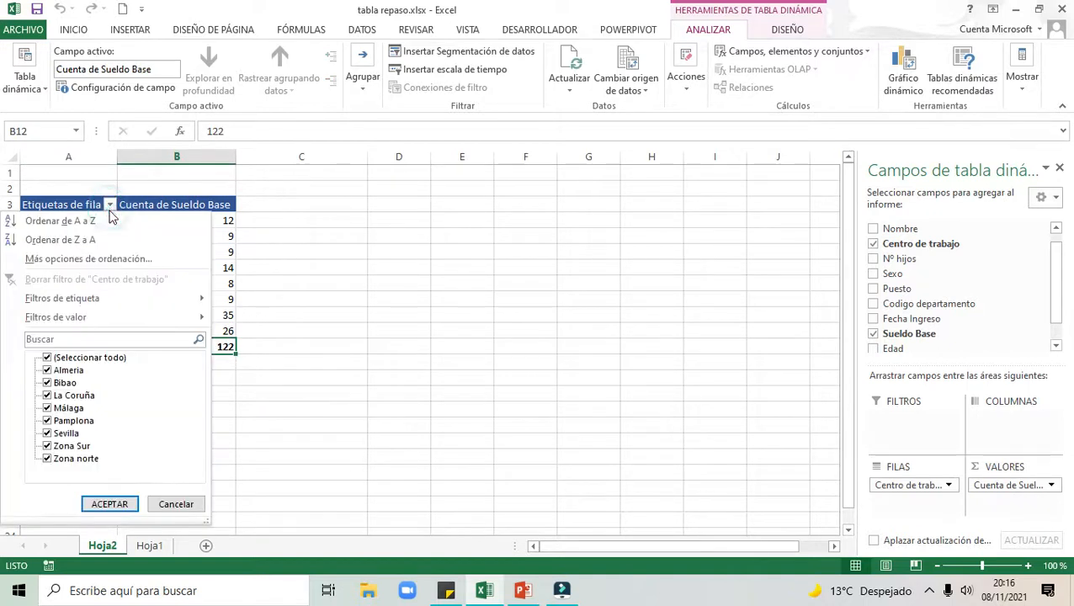
left_click(47, 357)
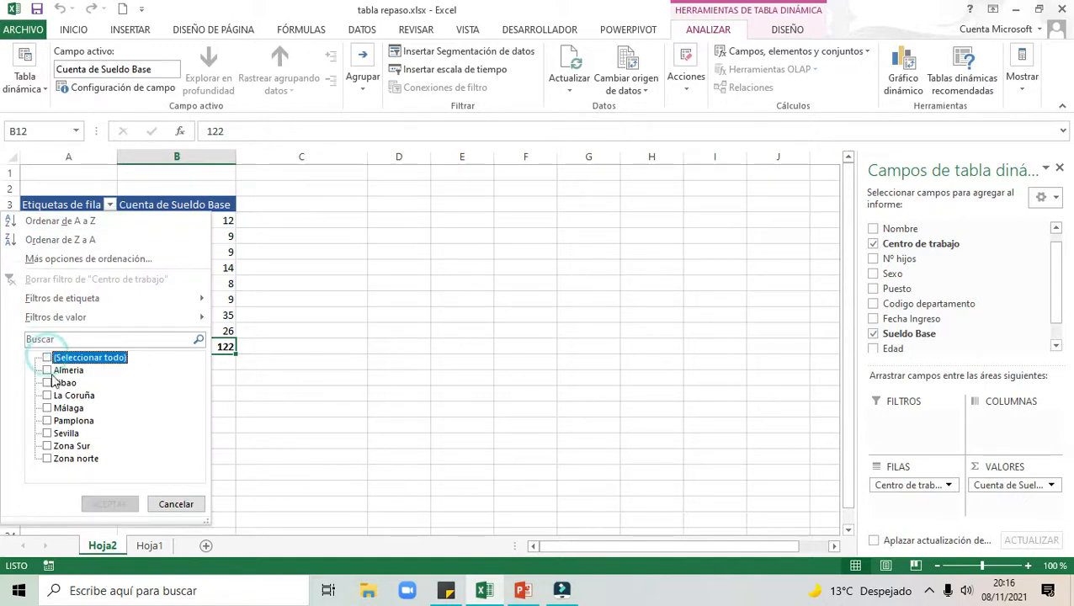
left_click(47, 445)
left_click(47, 457)
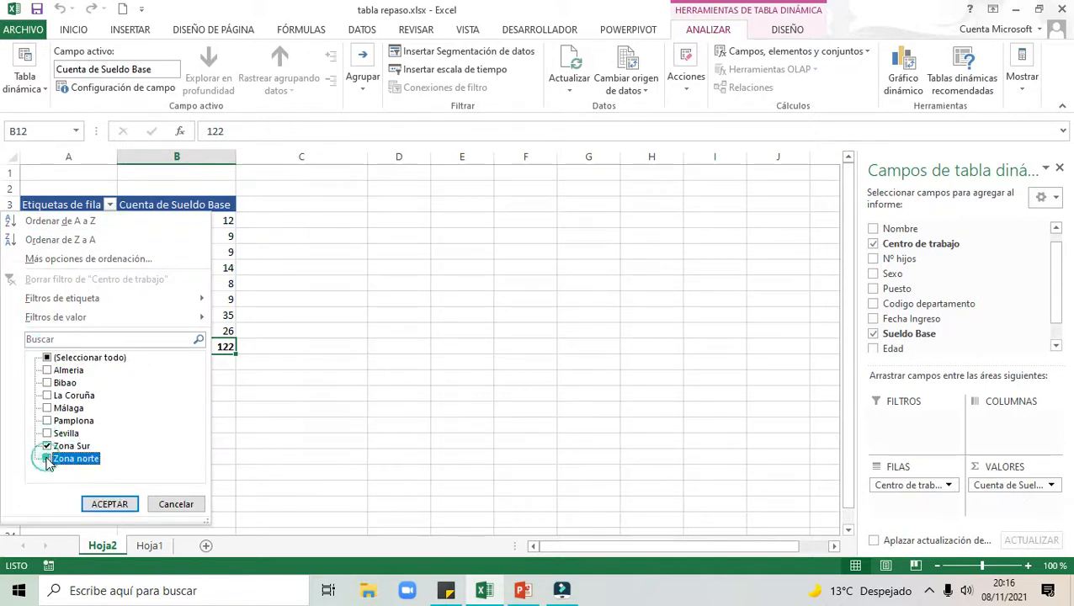
left_click(102, 503)
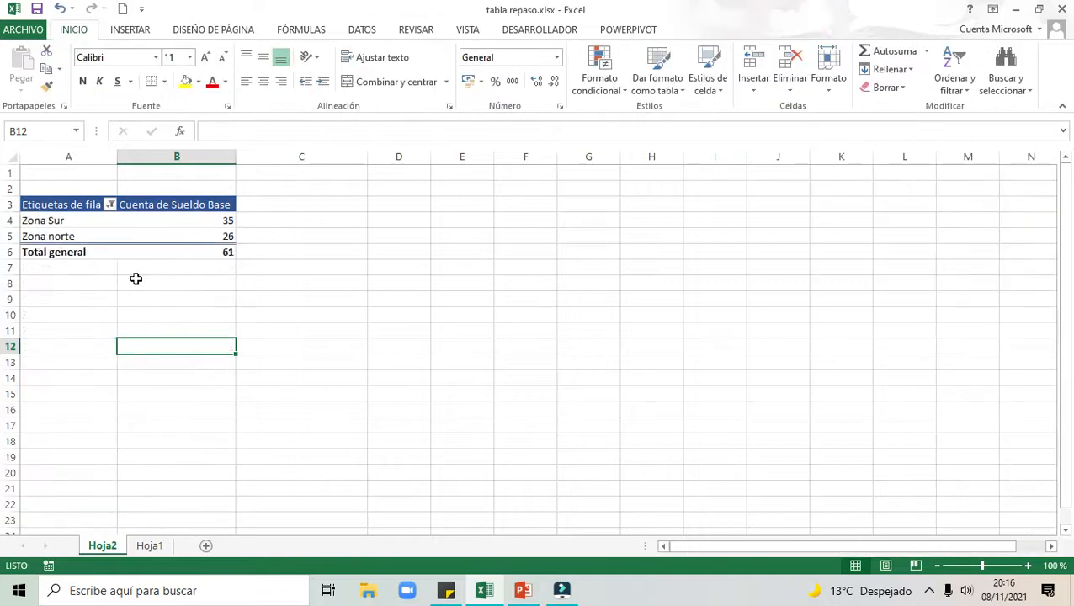
mouse_move(216, 250)
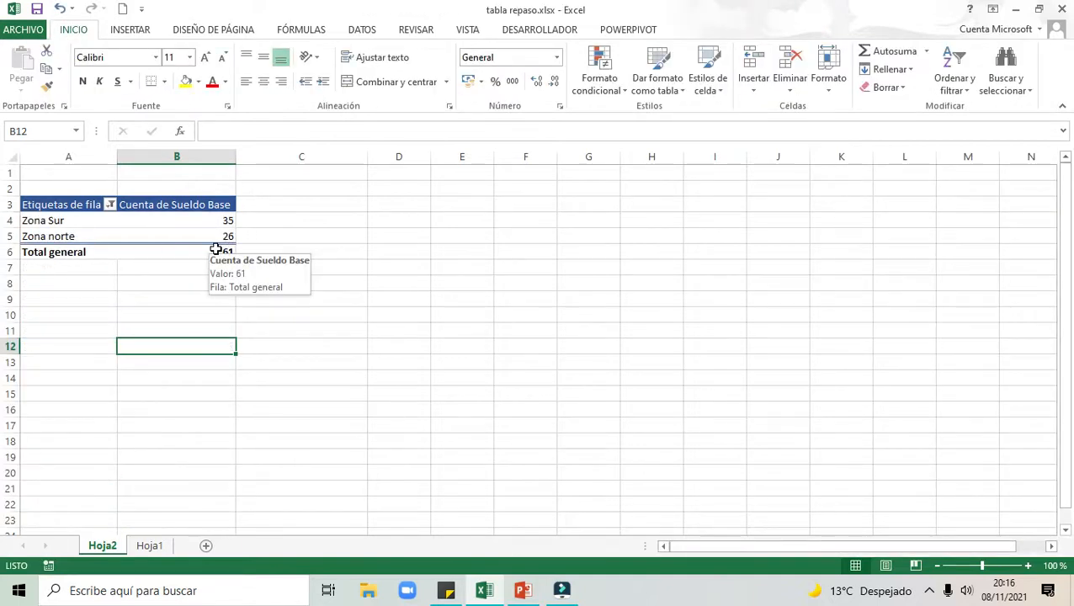
Restore all work centres in the row label filter by selecting every item again.
left_click(111, 204)
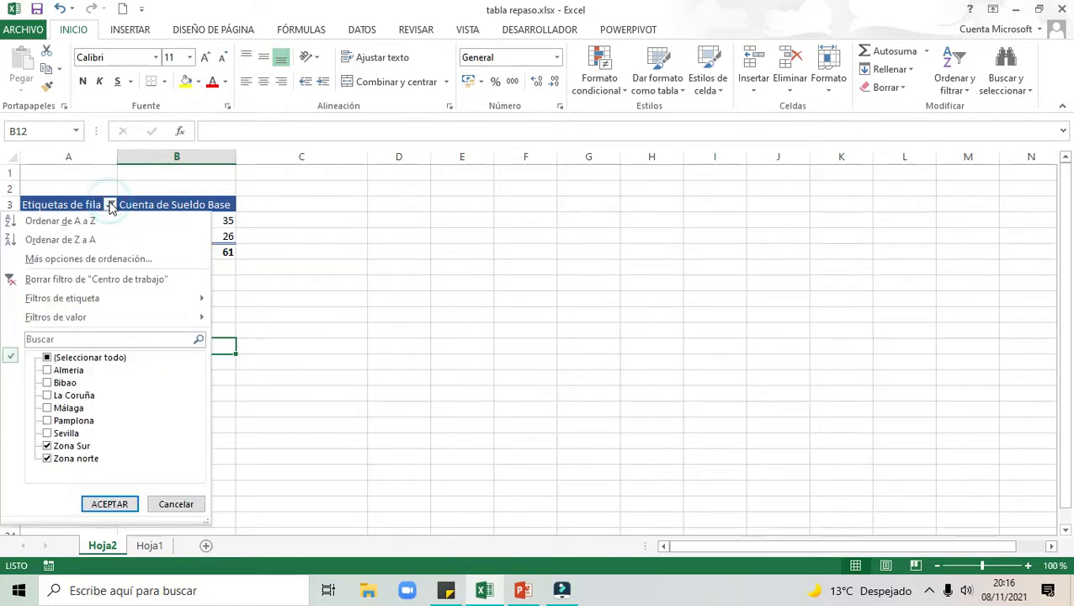
left_click(47, 357)
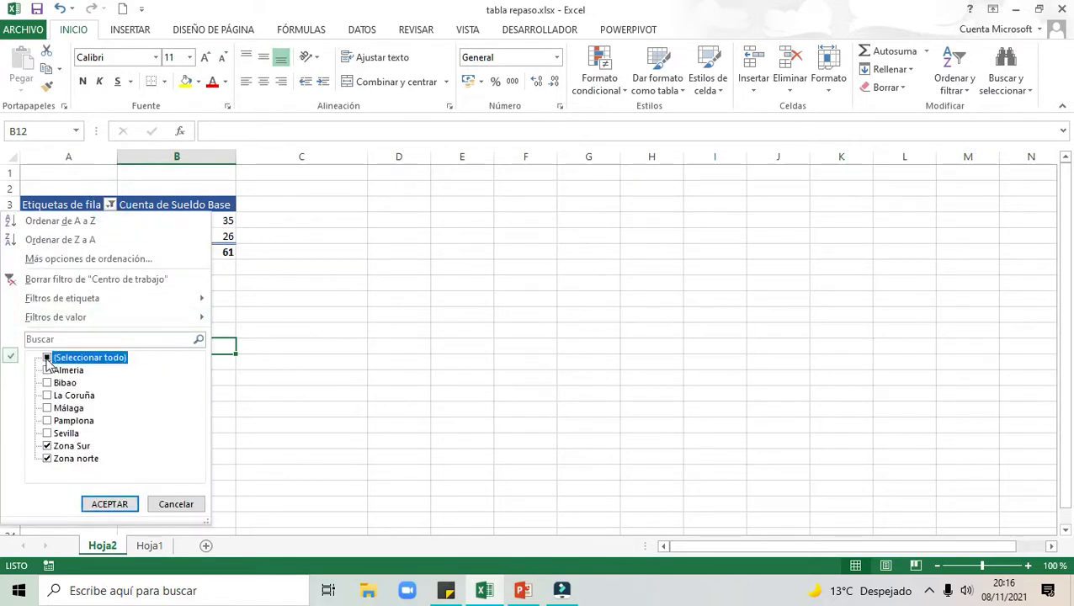
left_click(114, 504)
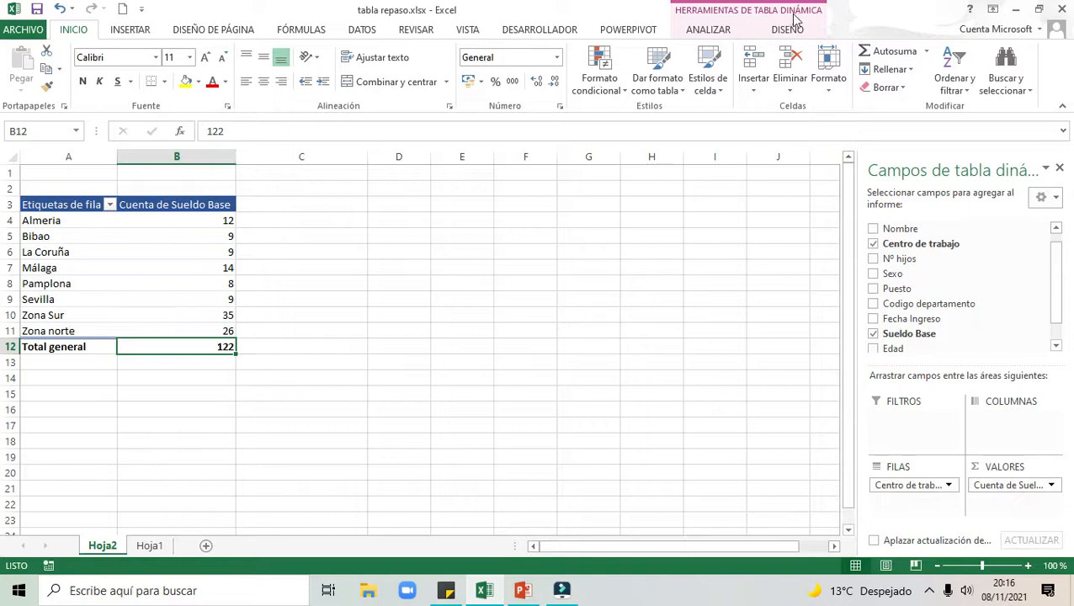
Delete the calculated items Zona Sur and Zona norte from the Centro de trabajo field.
left_click(64, 255)
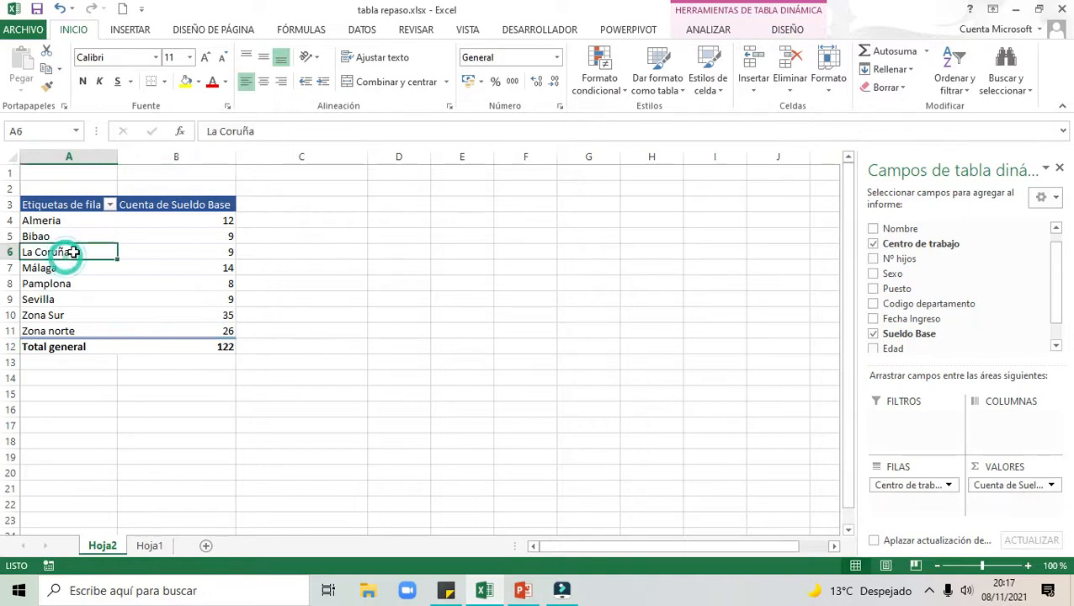
left_click(722, 32)
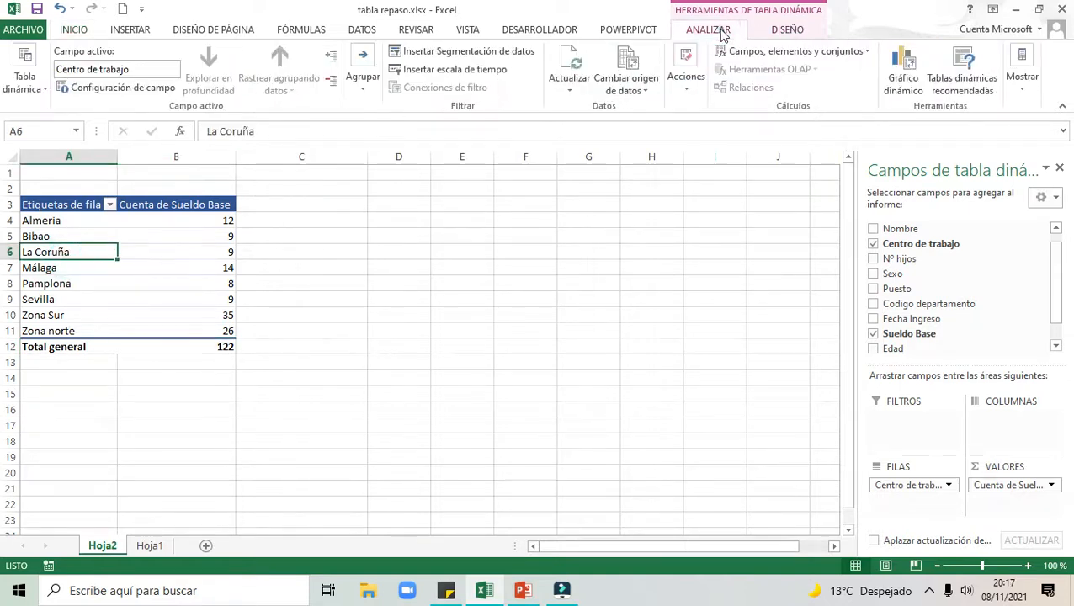
left_click(869, 53)
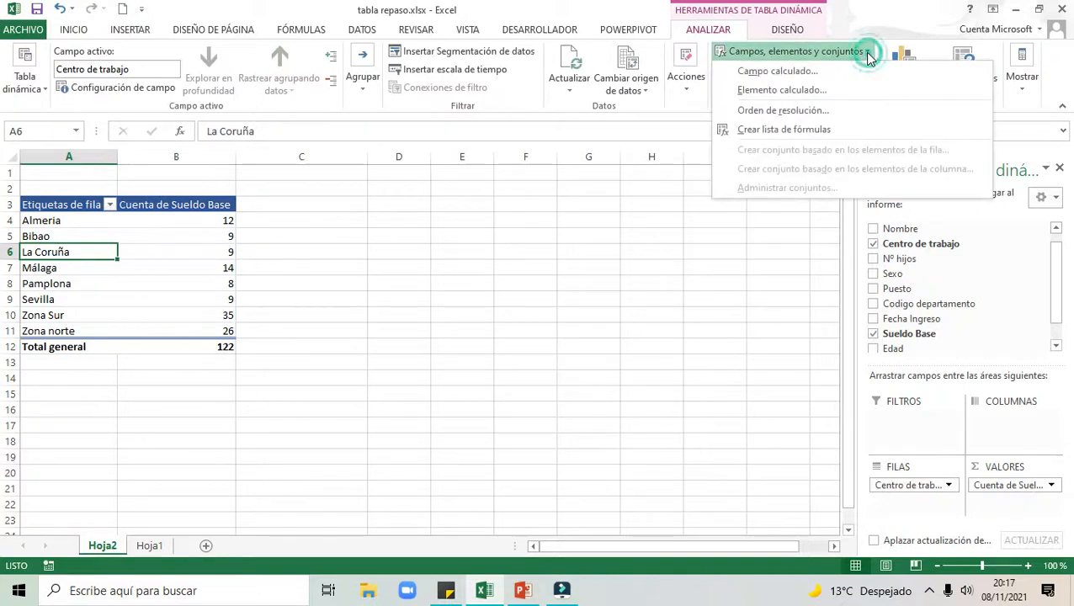
left_click(788, 92)
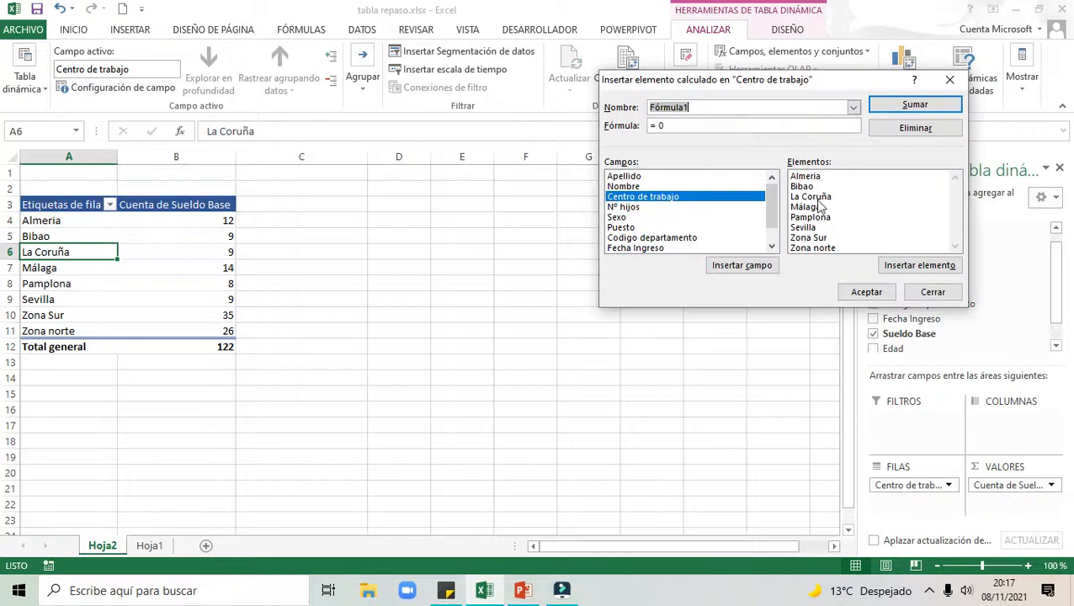
left_click(853, 107)
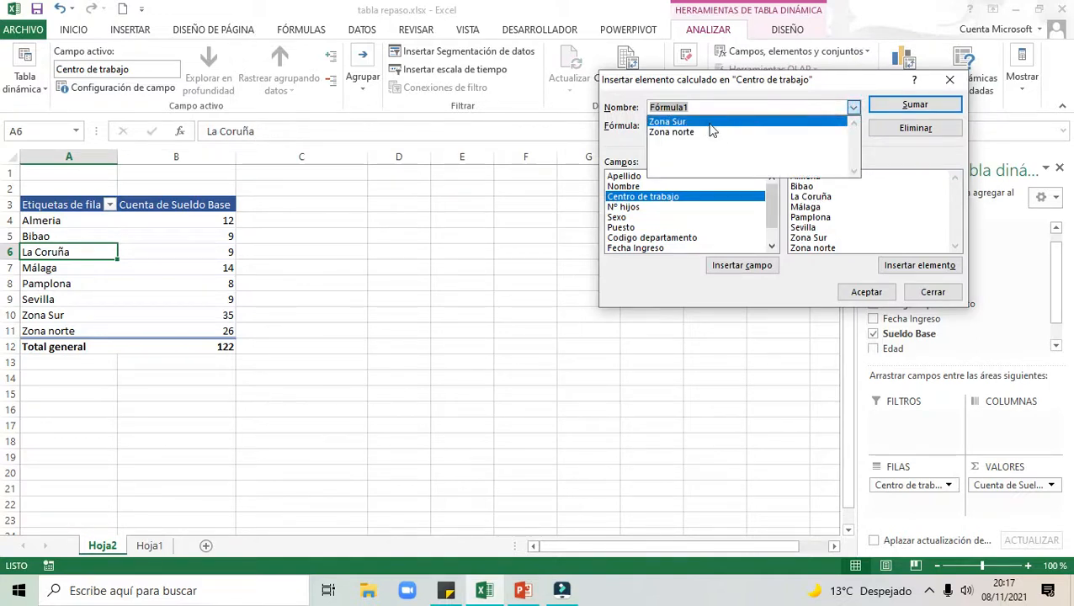
left_click(709, 122)
left_click(899, 131)
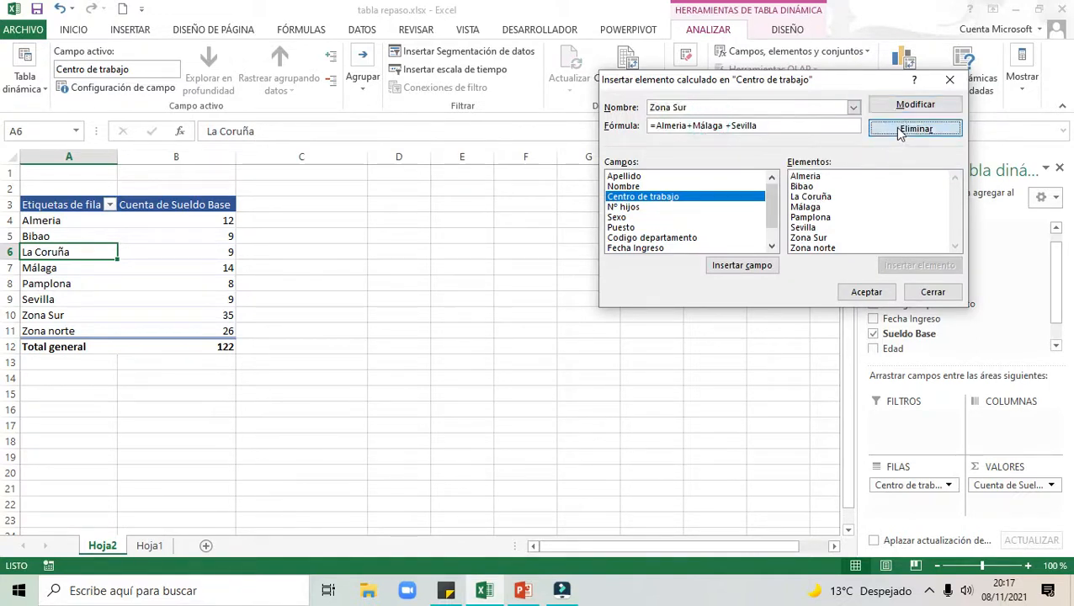
left_click(853, 107)
left_click(694, 123)
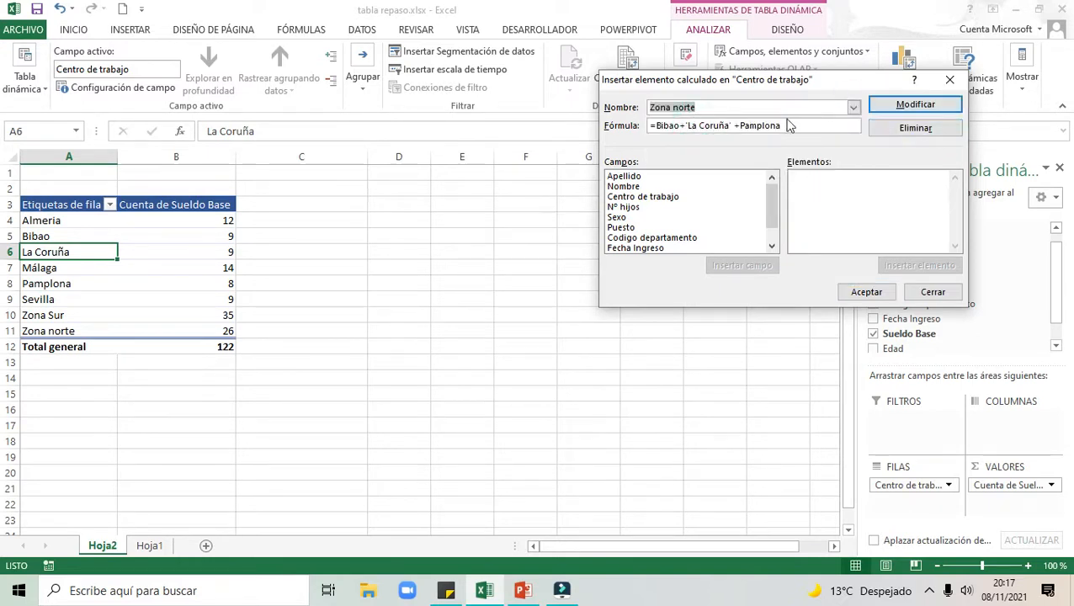
left_click(916, 127)
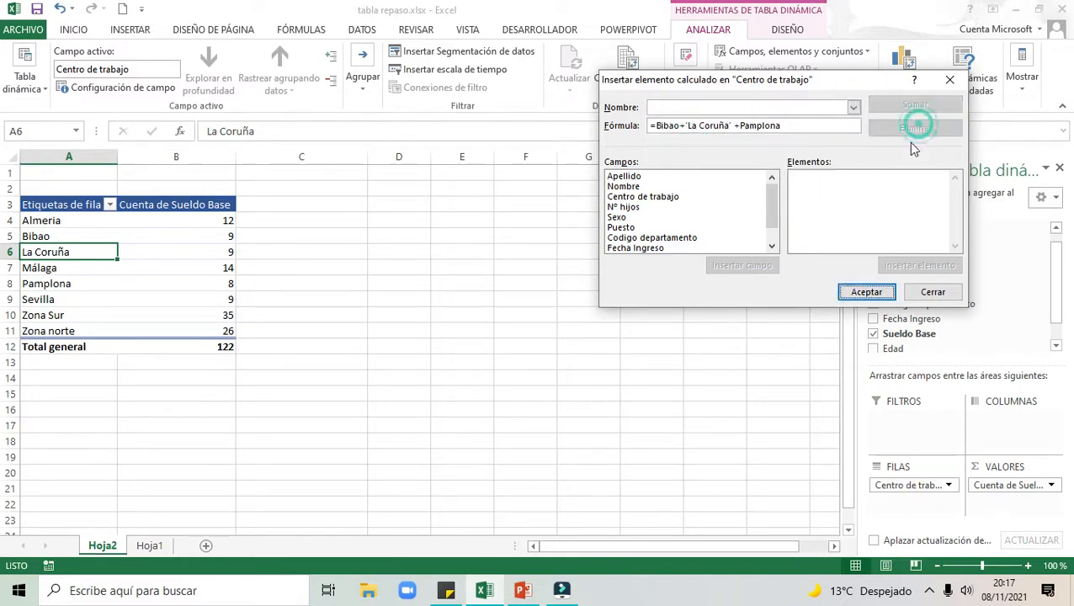
left_click(858, 292)
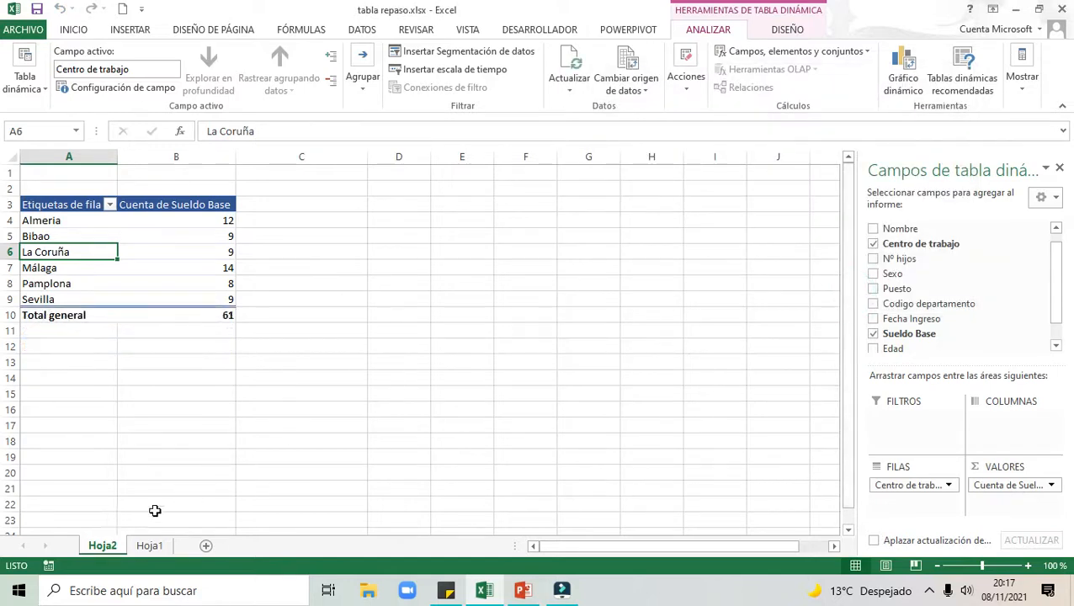
Examine the Sueldo Base column in the source data on Hoja1 and the empty column K beside the table.
left_click(152, 545)
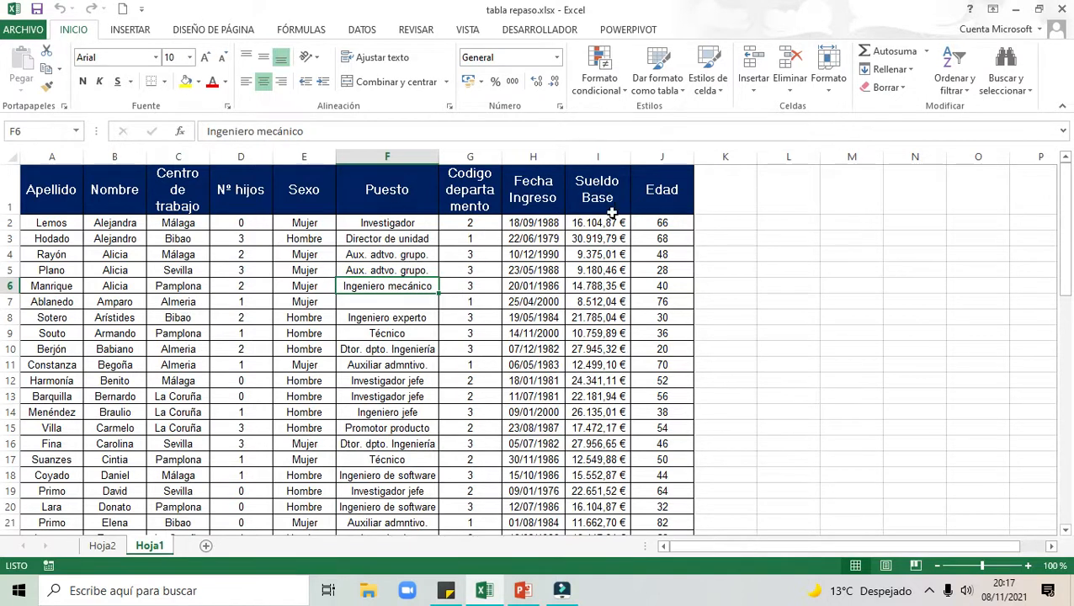
left_click_drag(616, 198, 599, 348)
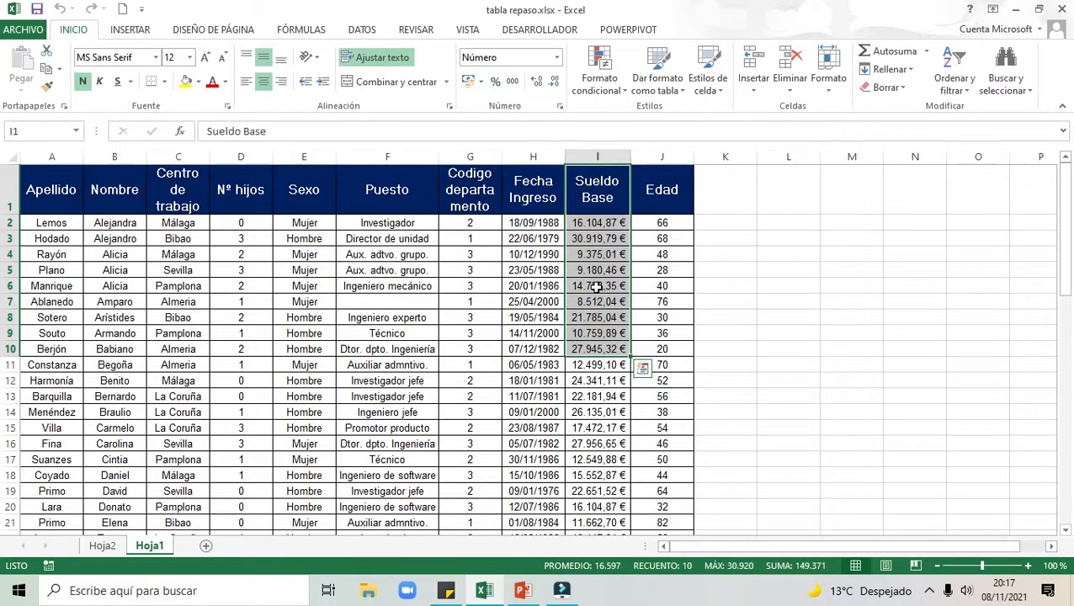
left_click_drag(719, 182, 699, 345)
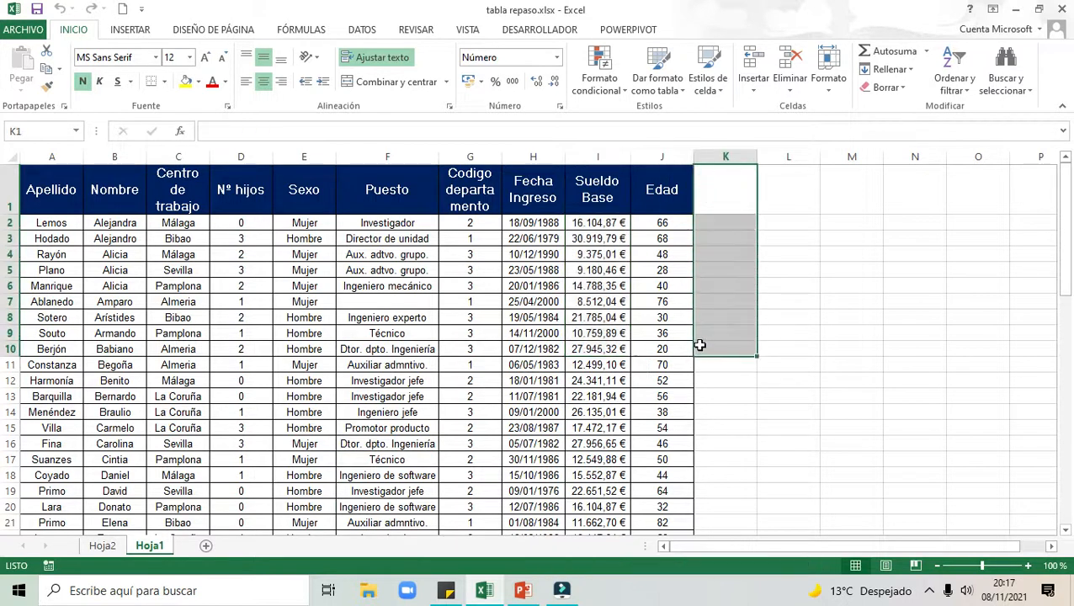
left_click(733, 182)
left_click(597, 223)
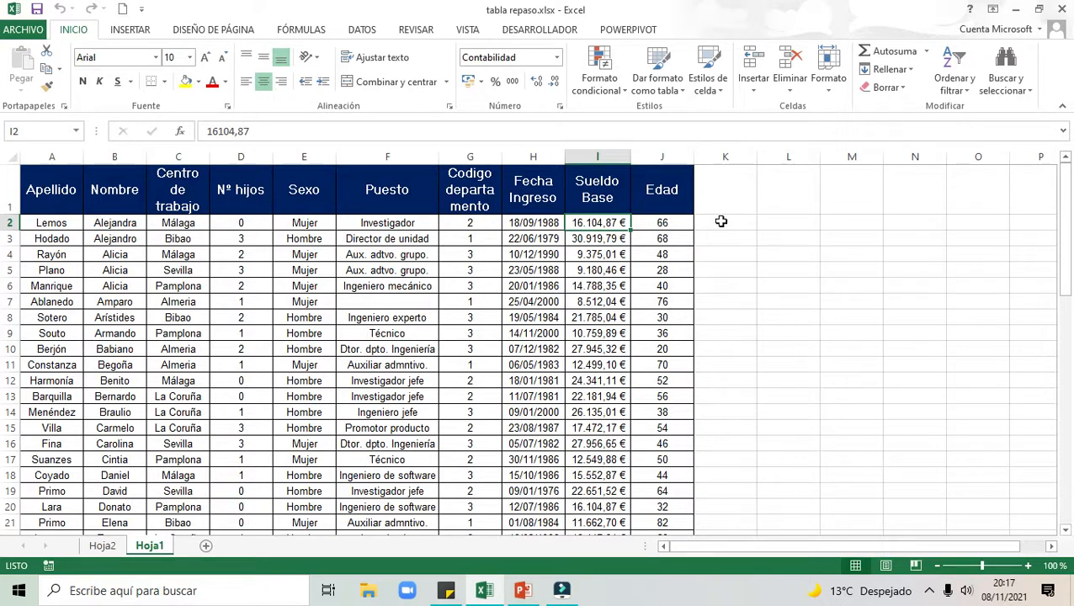
Create a pivot table from the Hoja1 data range A1:J62 on a new worksheet.
left_click(292, 238)
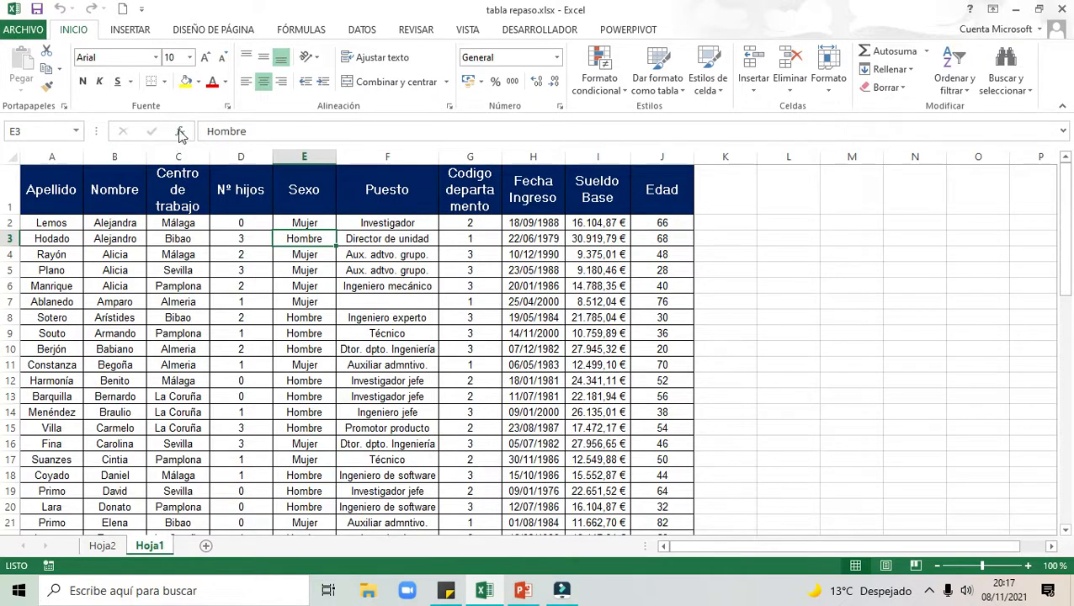
left_click(130, 33)
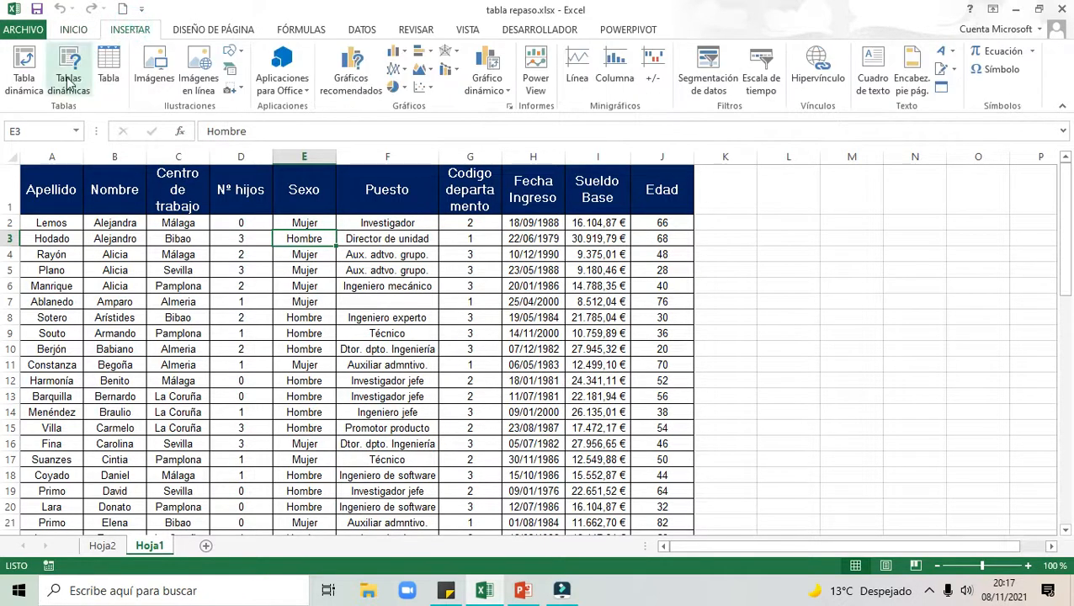
left_click(17, 72)
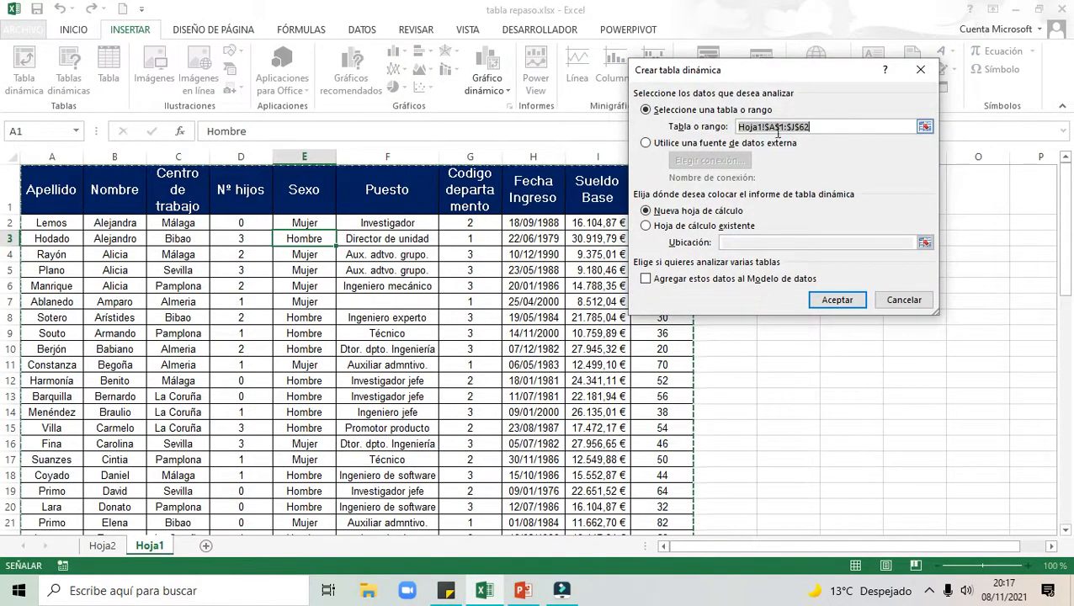
left_click(833, 303)
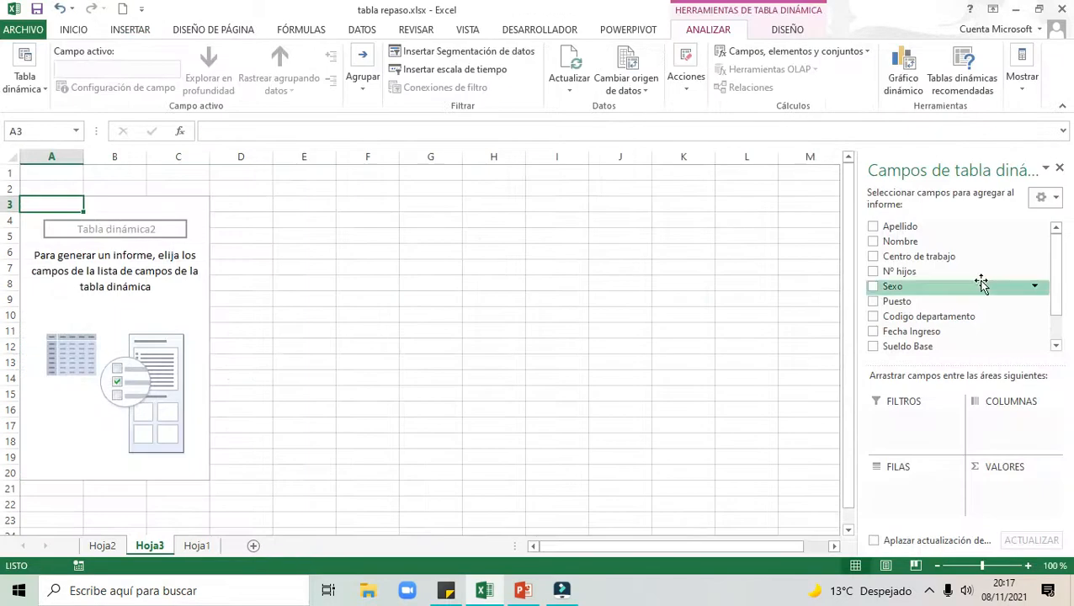
Place Centro de trabajo in the new pivot table's rows and Sueldo Base in its values.
left_click_drag(935, 261, 907, 482)
left_click_drag(917, 335, 989, 483)
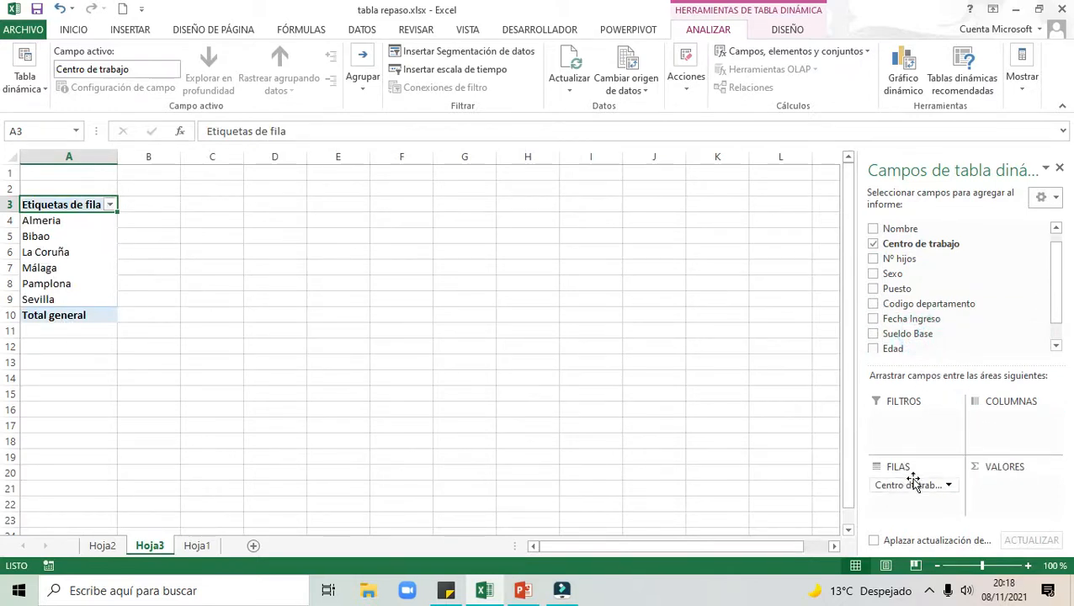
Replace Centro de trabajo with Nombre in the pivot table's rows and place Sueldo Base in its values.
mouse_move(913, 486)
left_mouse_down()
mouse_move(892, 268)
mouse_move(903, 249)
mouse_move(887, 503)
mouse_move(899, 486)
left_mouse_up()
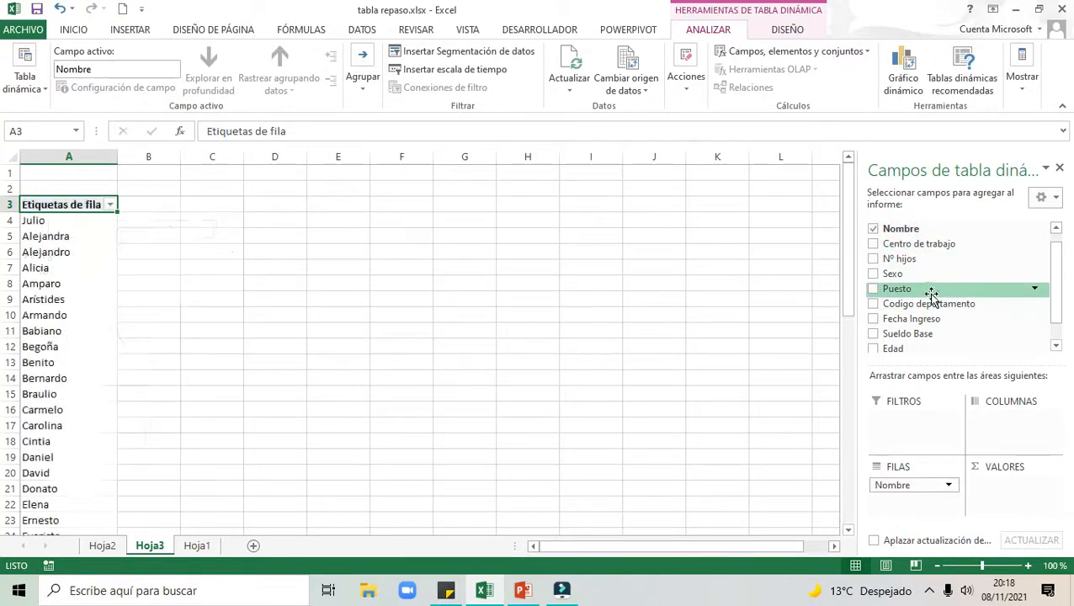
left_click_drag(923, 341, 1000, 479)
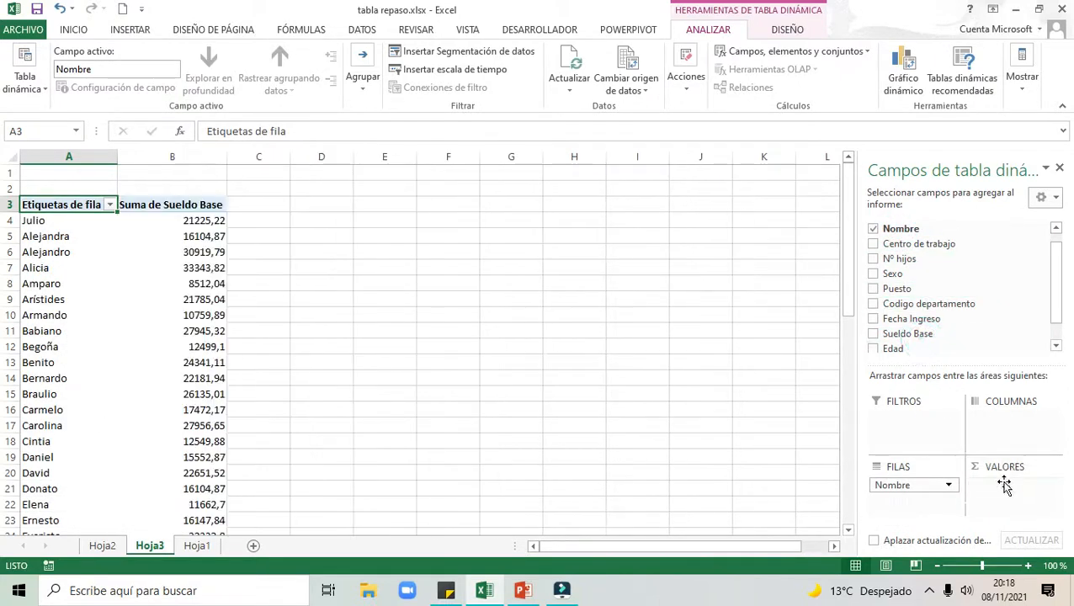
Format the Suma de Sueldo Base values in B4:B54 as euro accounting amounts without decimals.
left_click_drag(192, 220, 218, 506)
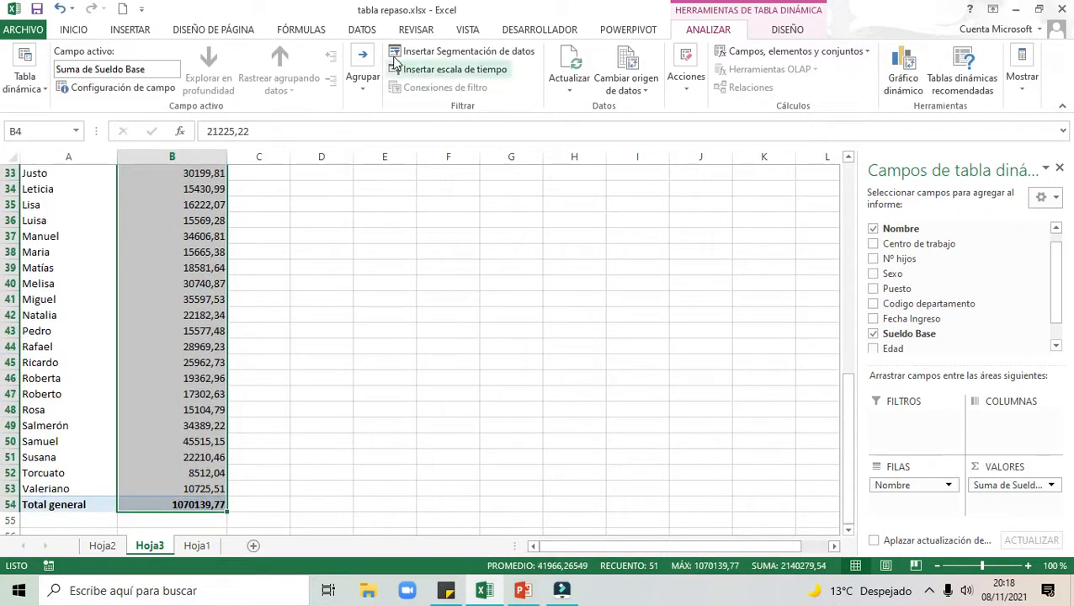
left_click(74, 32)
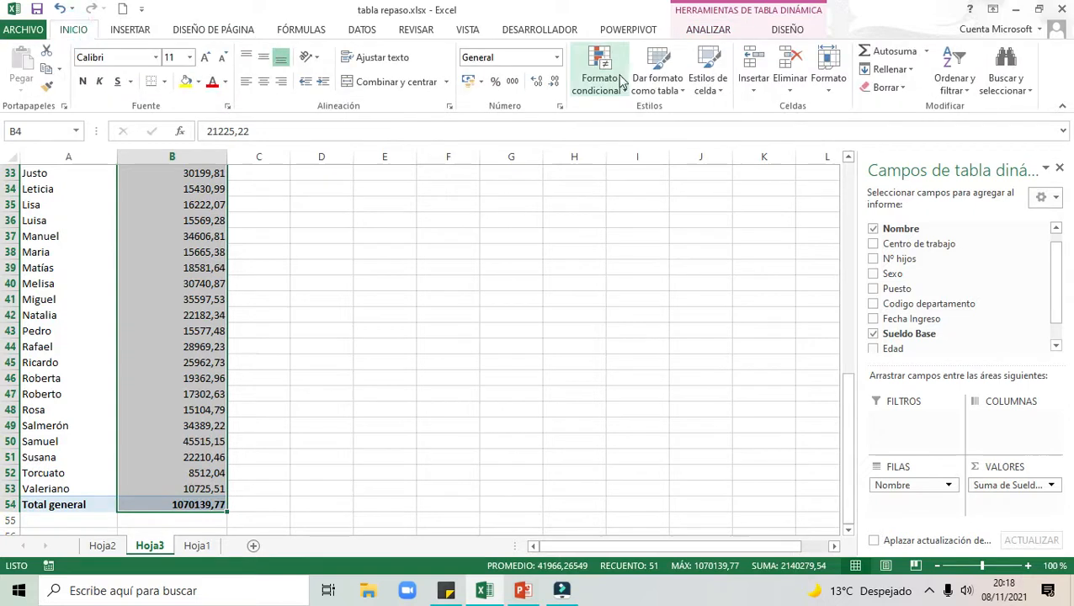
left_click(481, 82)
left_click(497, 102)
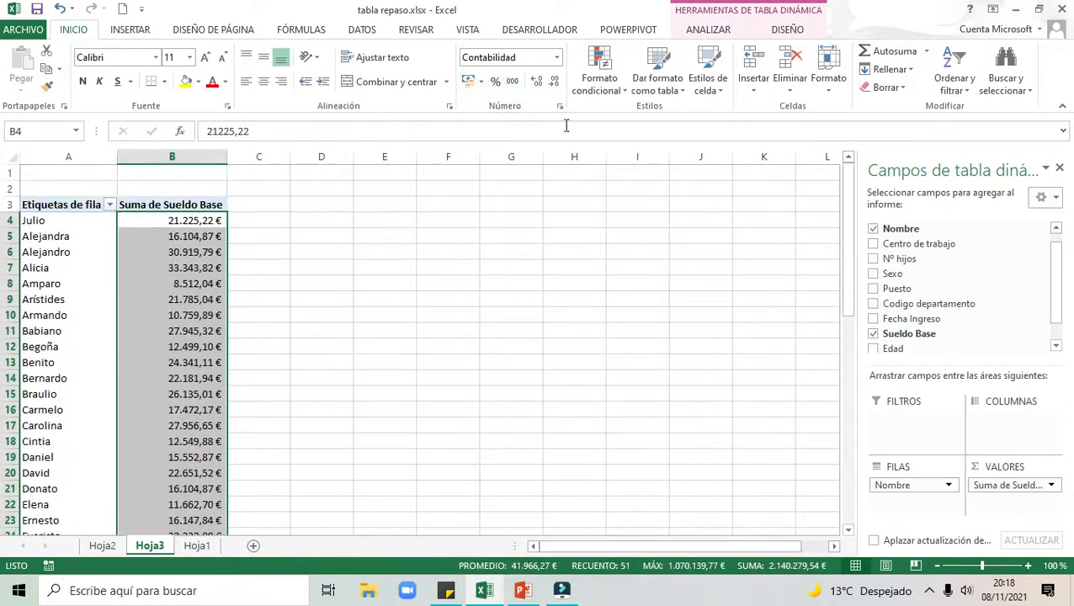
left_click(554, 83)
left_click(555, 83)
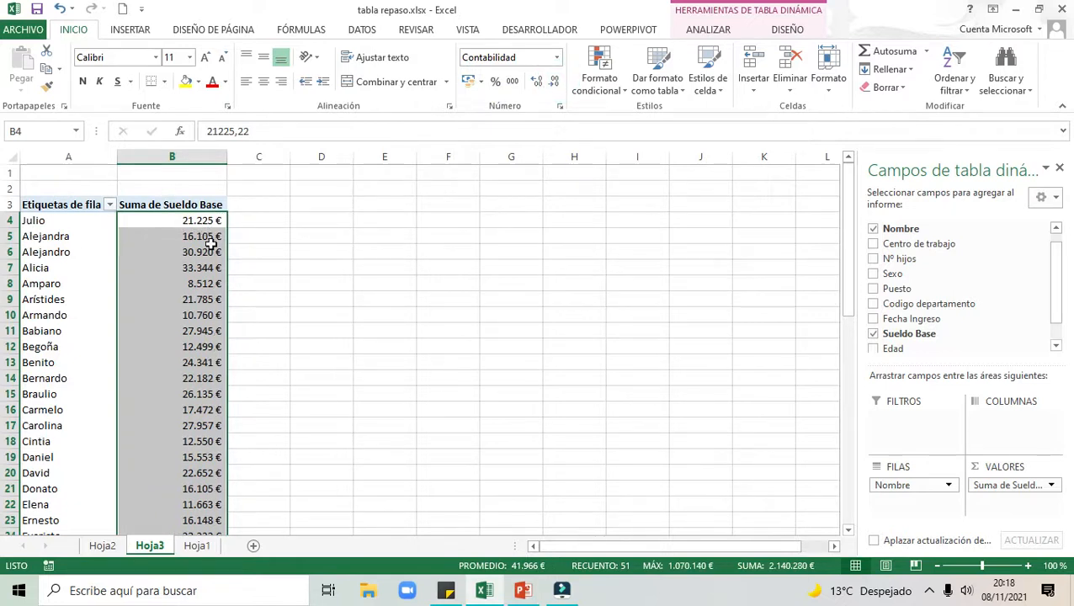
left_click(244, 218)
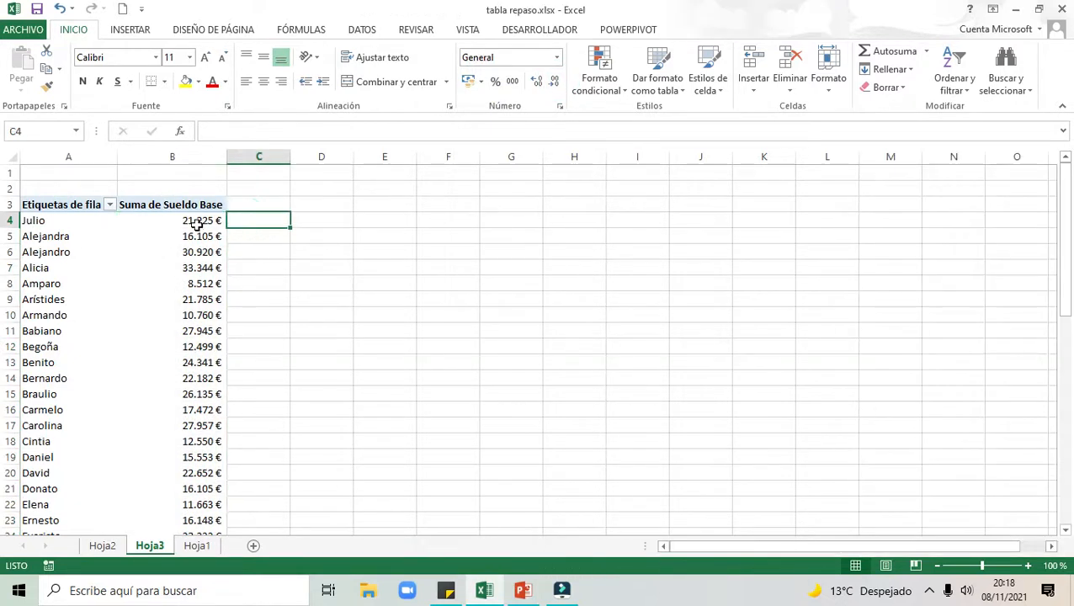
Add a calculated field named aumento to the pivot table with the formula ='Sueldo Base'*0,03.
left_click(205, 222)
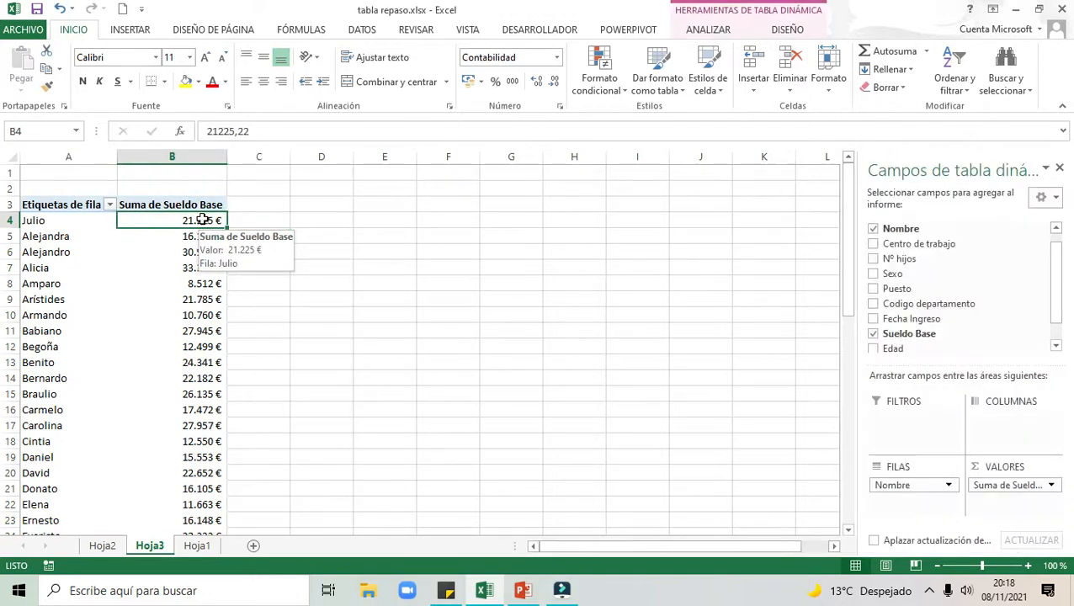
left_click(710, 32)
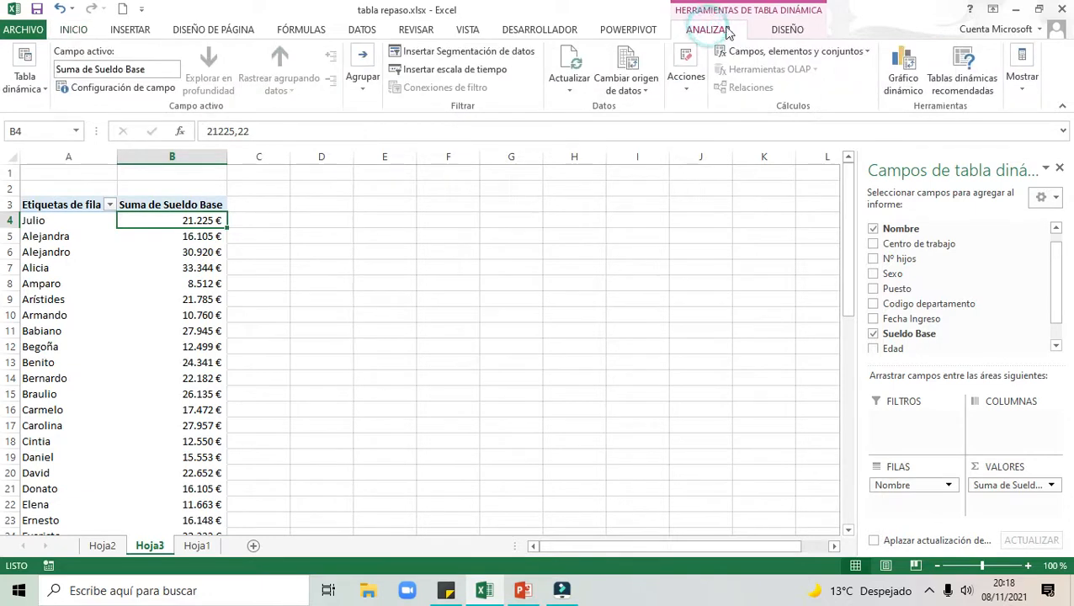
left_click(870, 55)
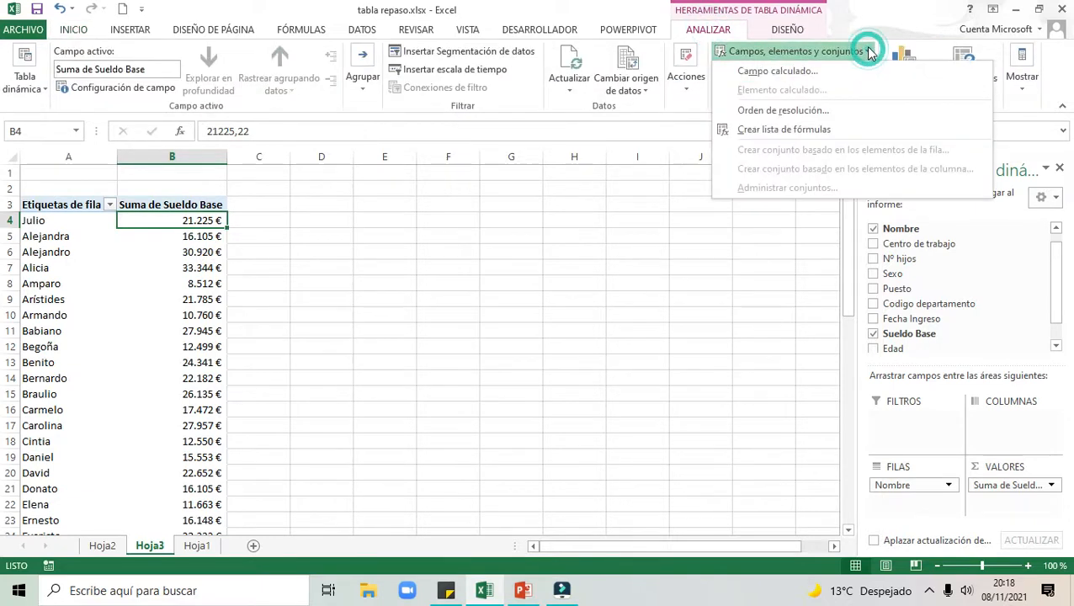
left_click(802, 72)
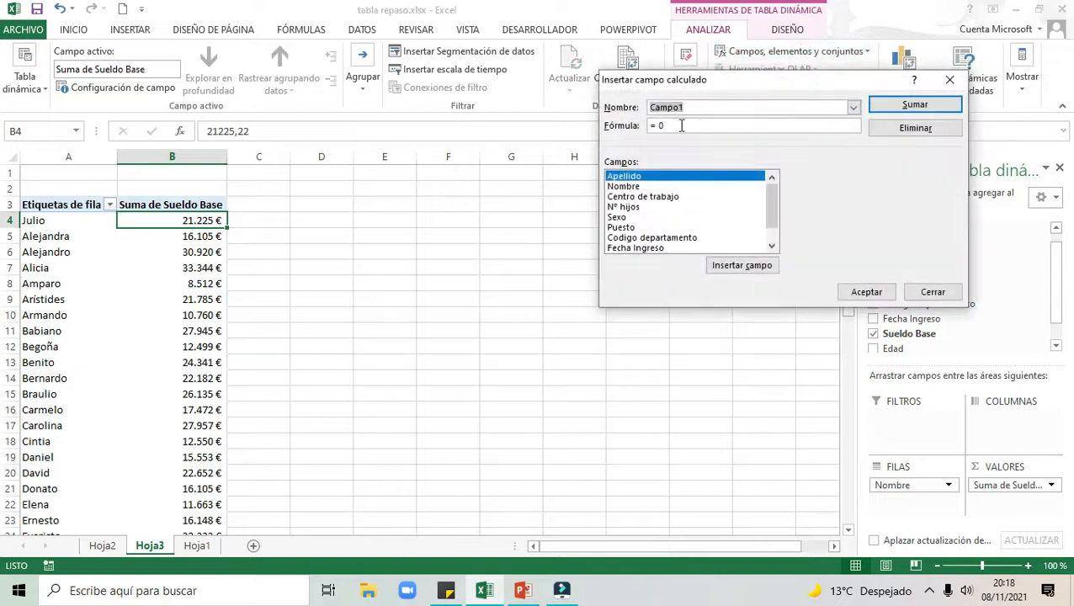
type("aume")
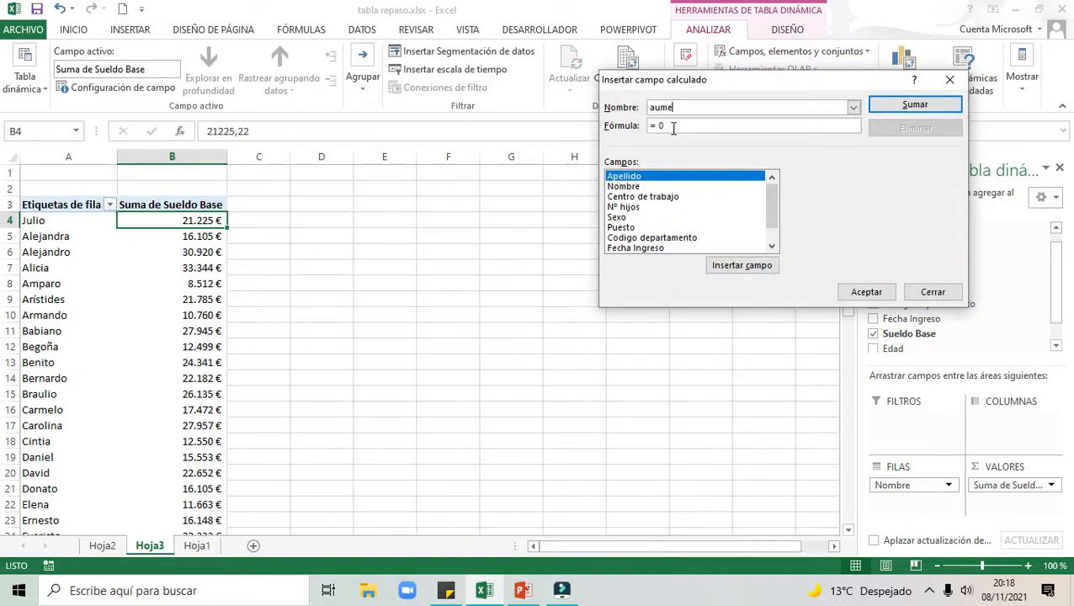
left_click(674, 127)
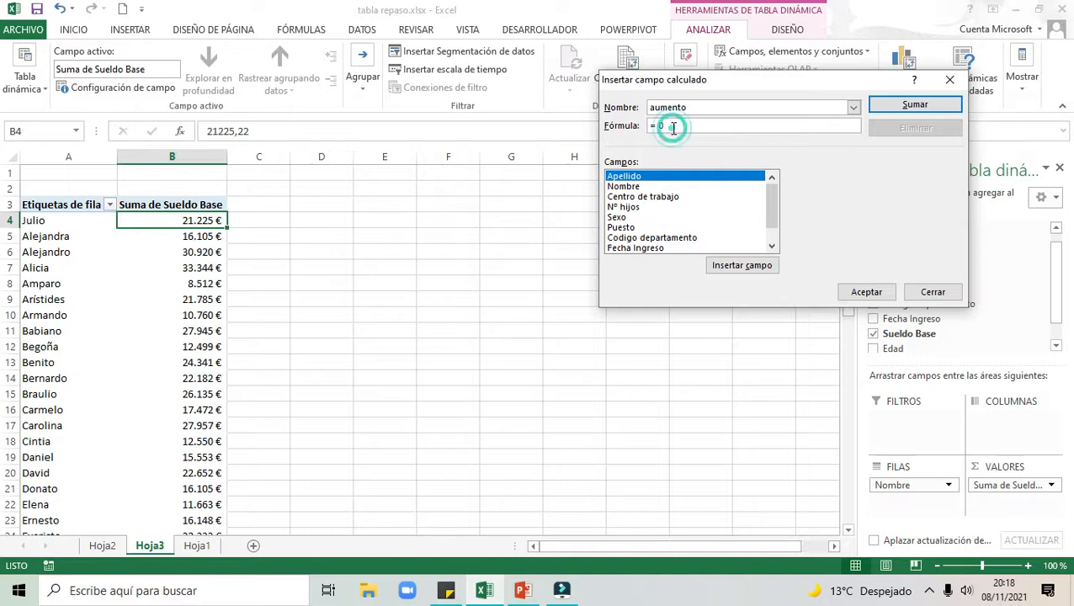
left_click_drag(674, 126, 629, 126)
key("BackSpace")
left_click_drag(772, 200, 772, 233)
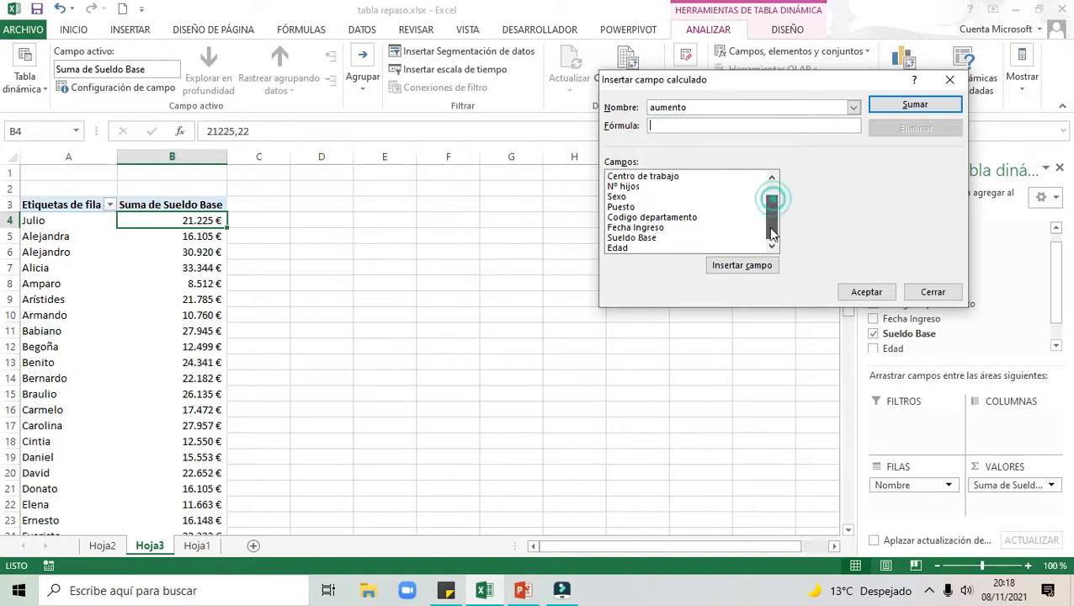
left_click(630, 239)
left_click(716, 265)
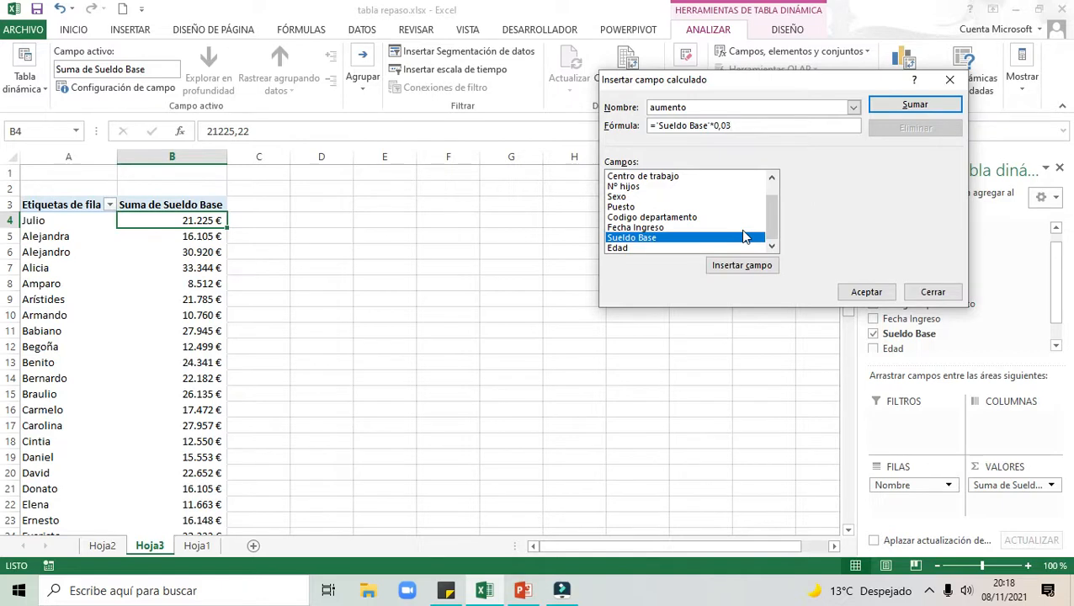
left_click(866, 292)
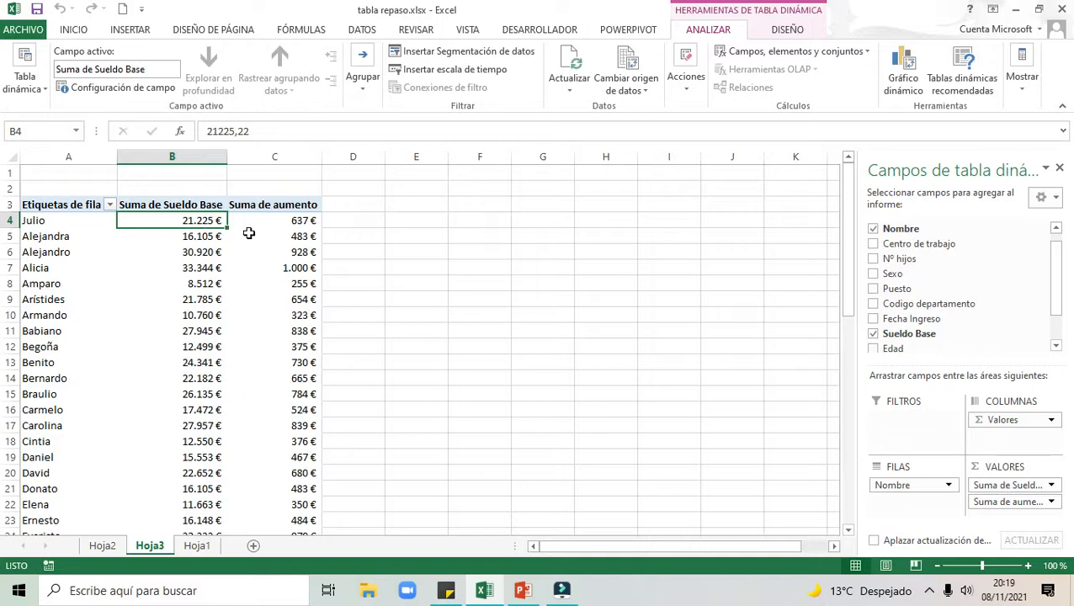
Delete the calculated field aumento from the pivot table.
left_click(868, 53)
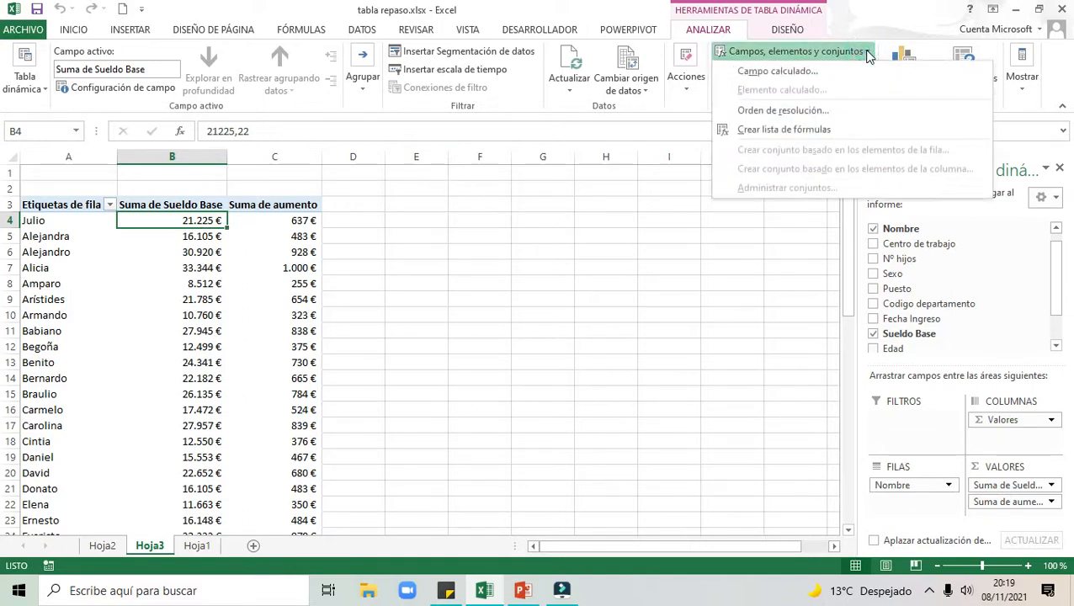
left_click(800, 73)
left_click(854, 107)
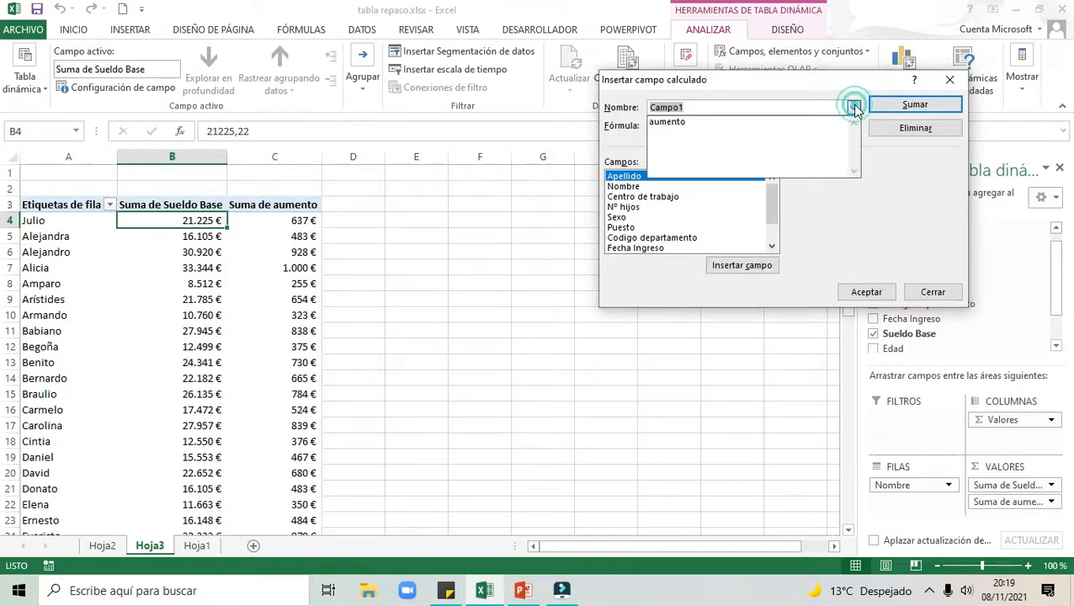
left_click(669, 122)
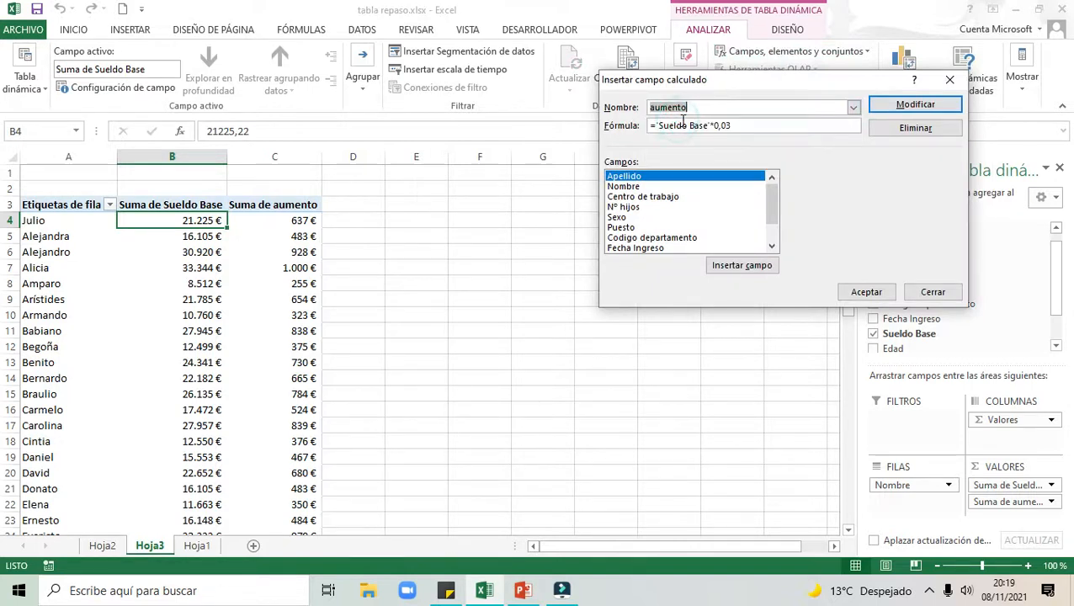
left_click(922, 128)
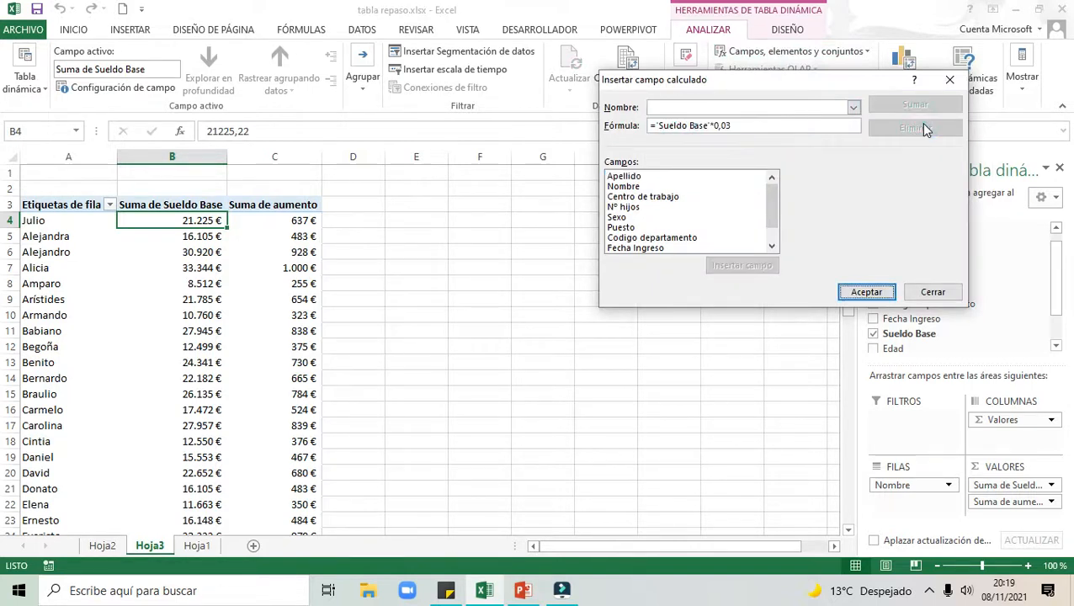
left_click(869, 293)
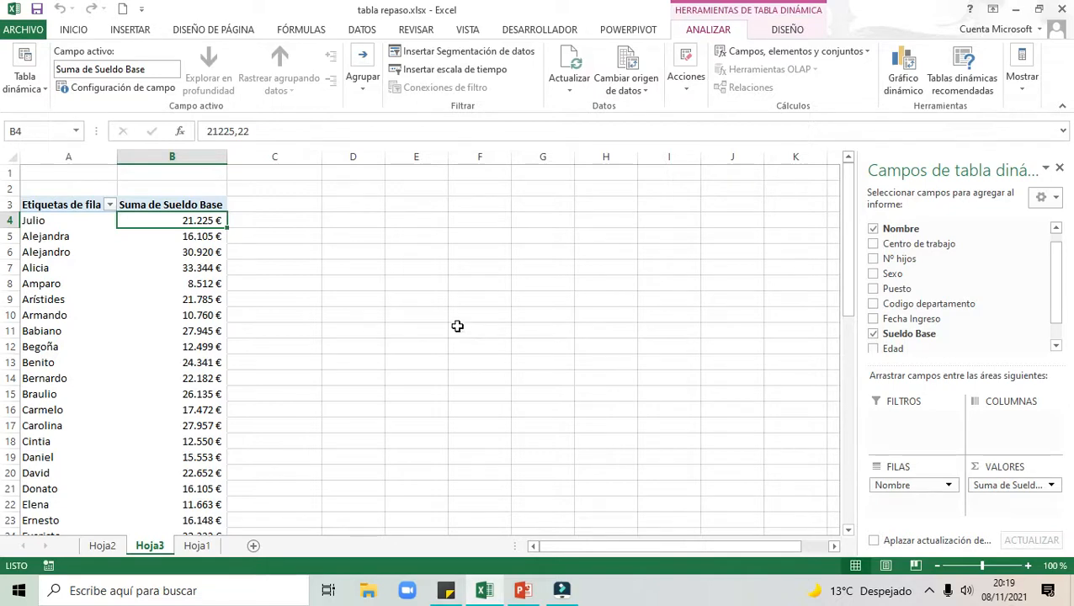
Create a pivot table from Hoja1 range A1:J62 on a new worksheet, with Fecha Ingreso in rows and Nombre in values.
left_click(195, 547)
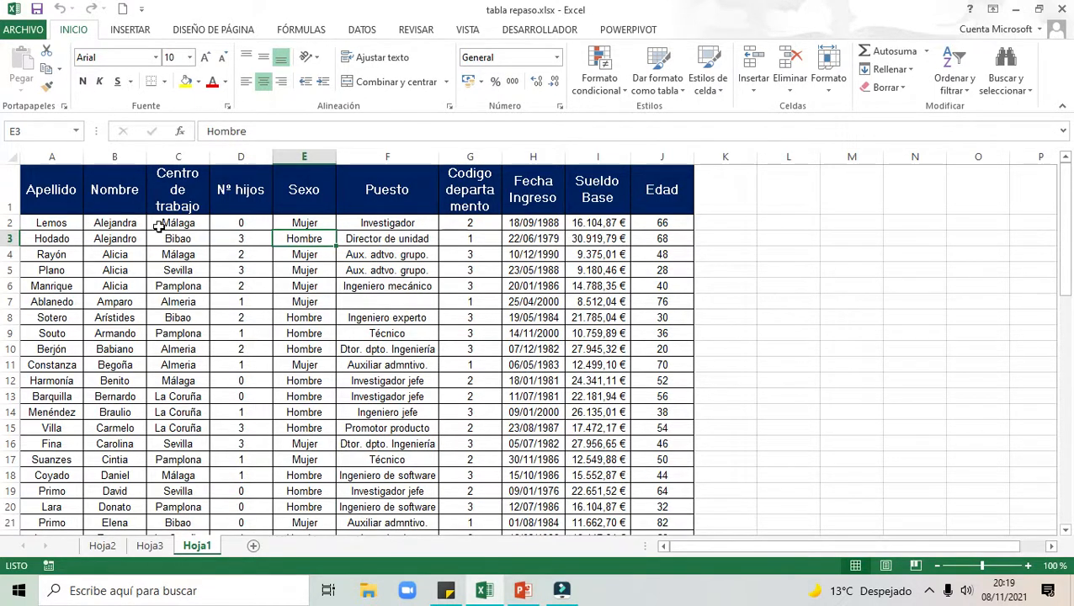
left_click(533, 266)
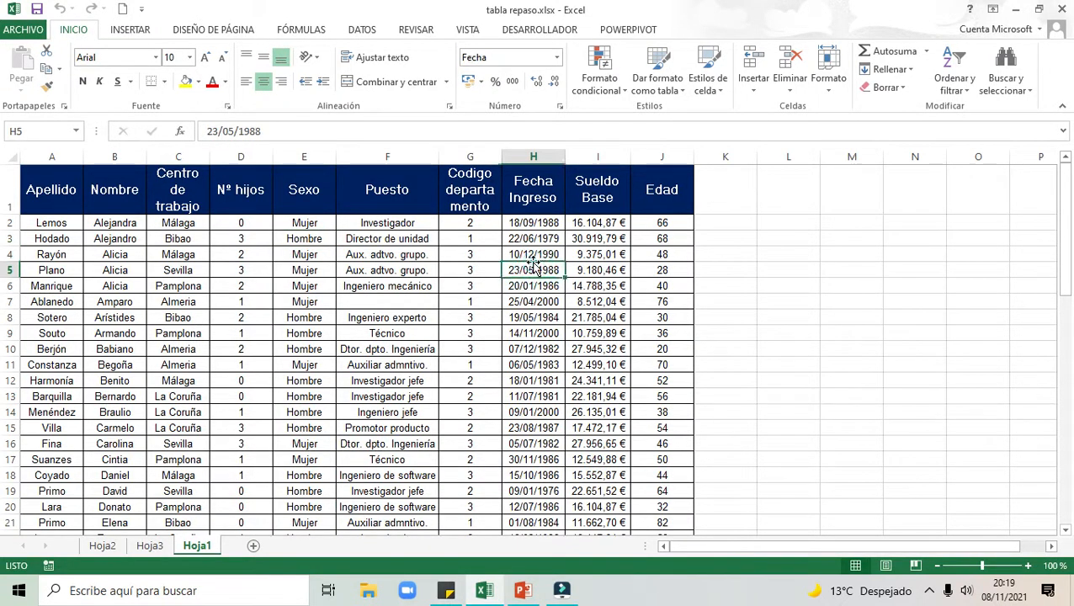
left_click(133, 30)
left_click(27, 82)
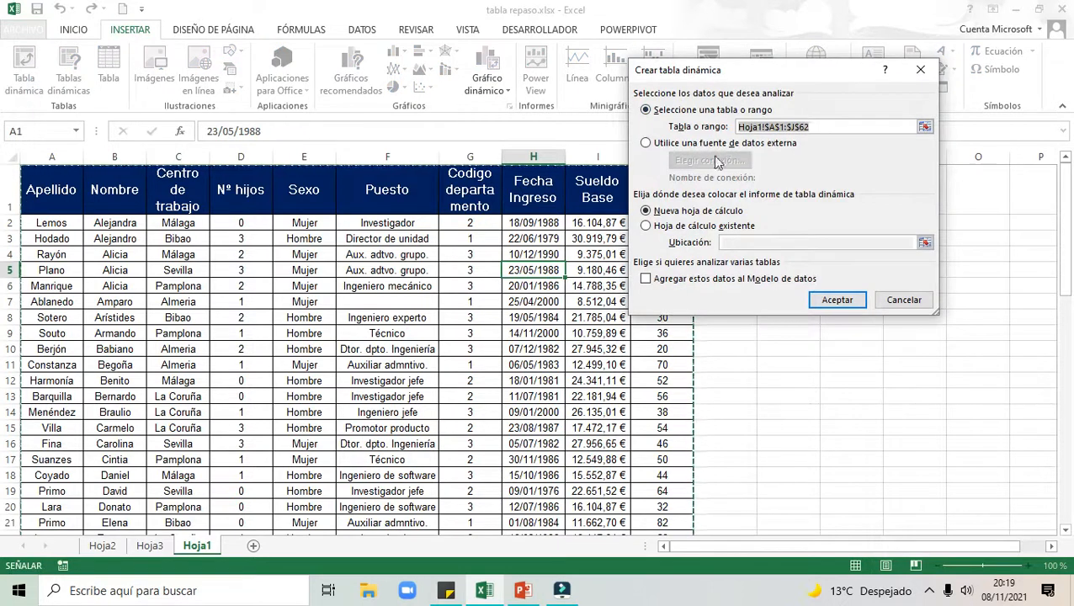
left_click(837, 301)
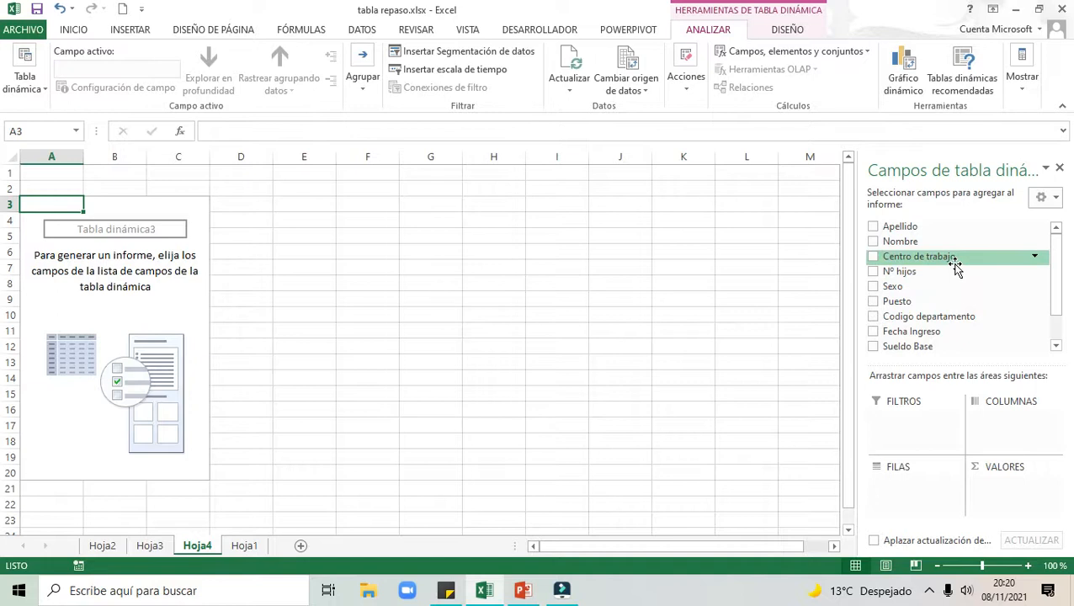
left_click_drag(927, 337, 905, 495)
left_click_drag(914, 243, 1013, 491)
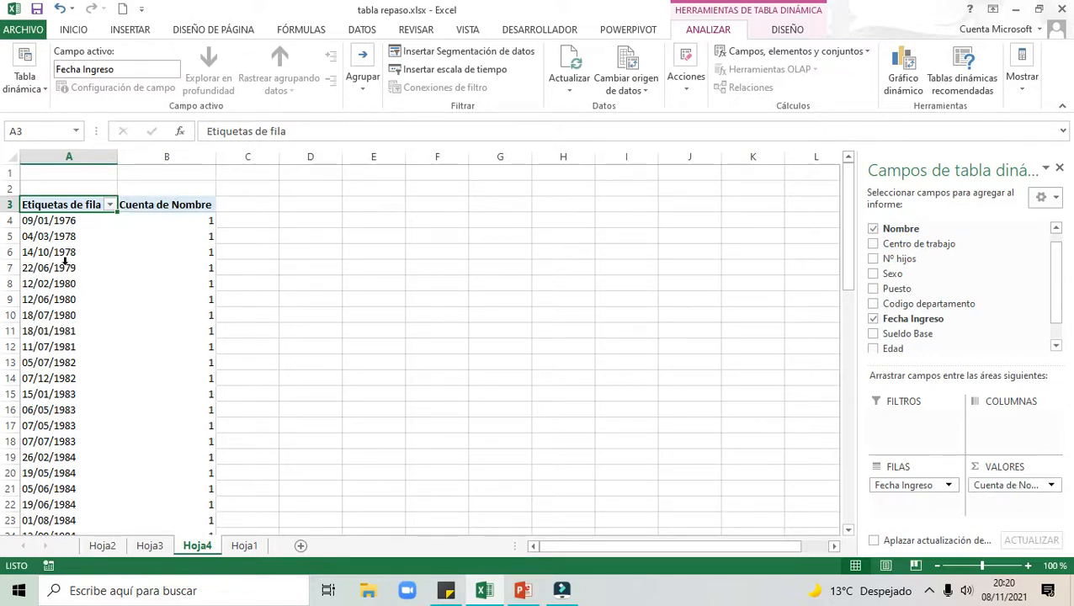
Insert a timeline for Fecha Ingreso and position it beside the pivot table, near the top of columns E to I.
left_click(177, 252)
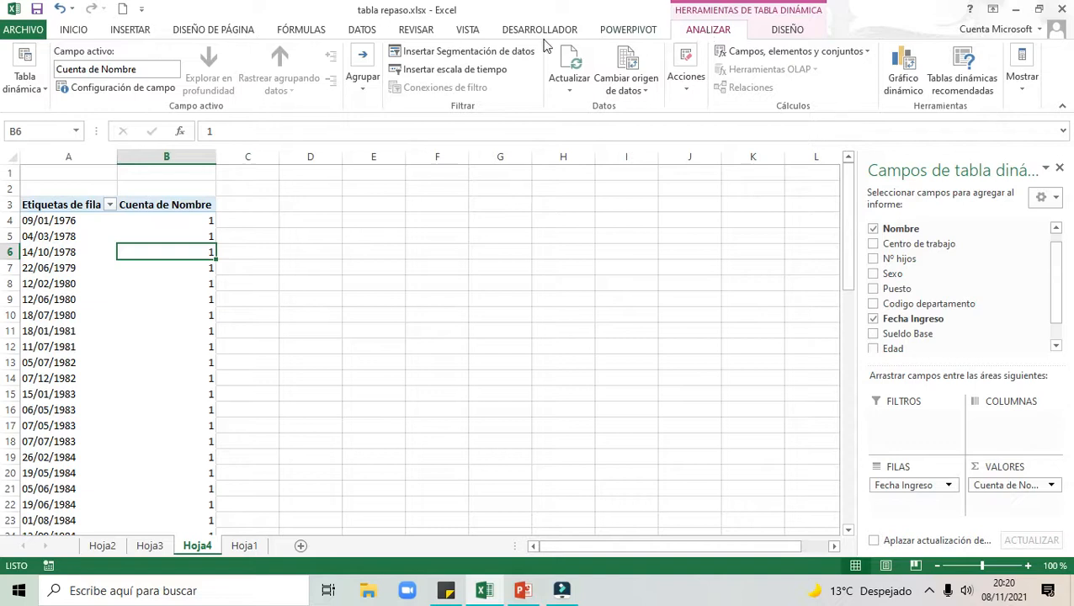
left_click(452, 71)
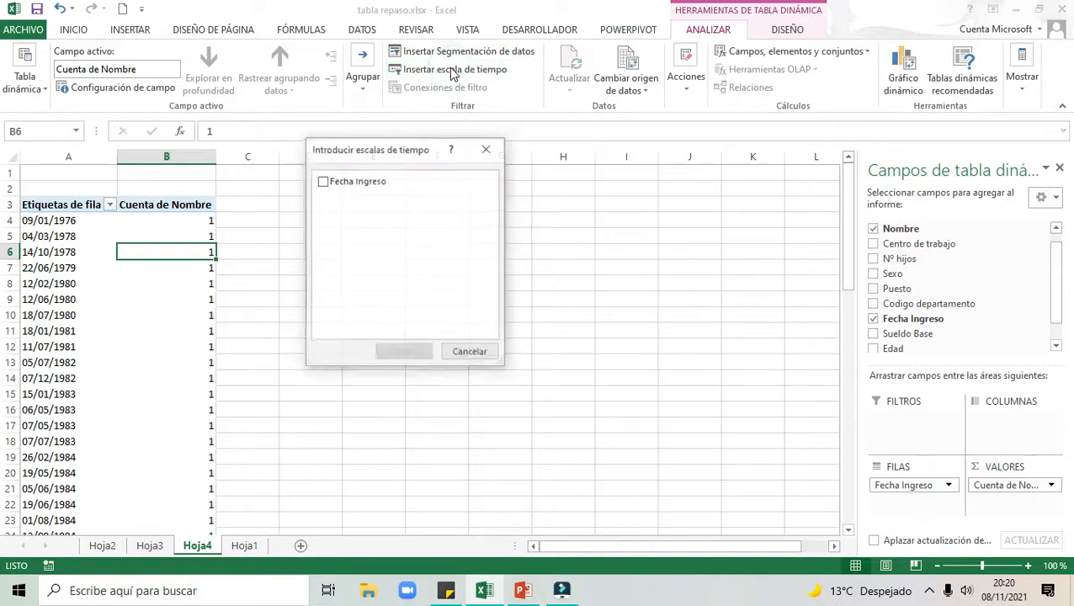
left_click(324, 182)
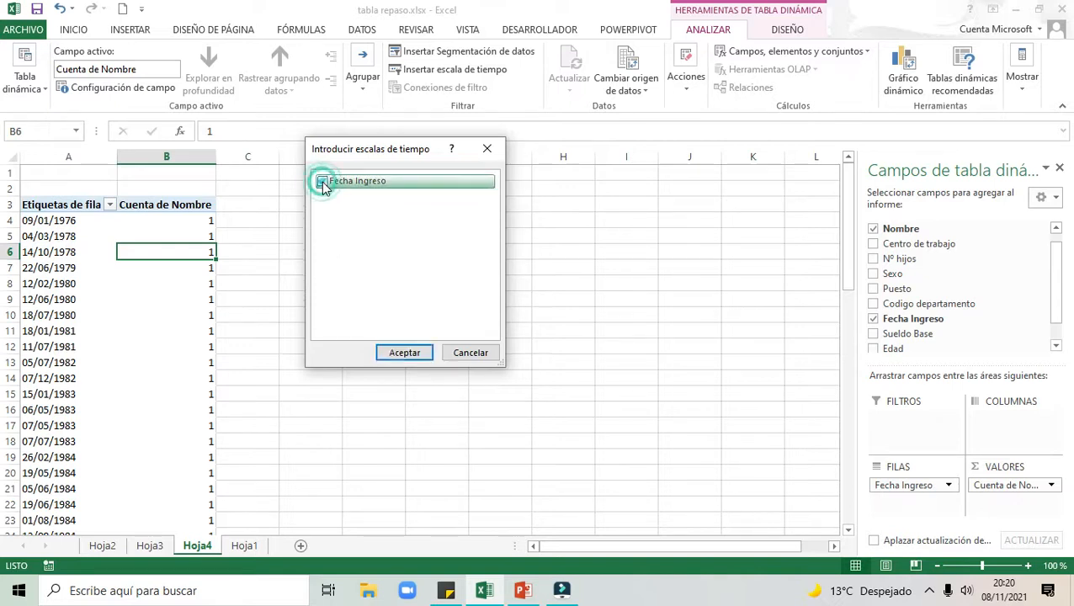
left_click(405, 353)
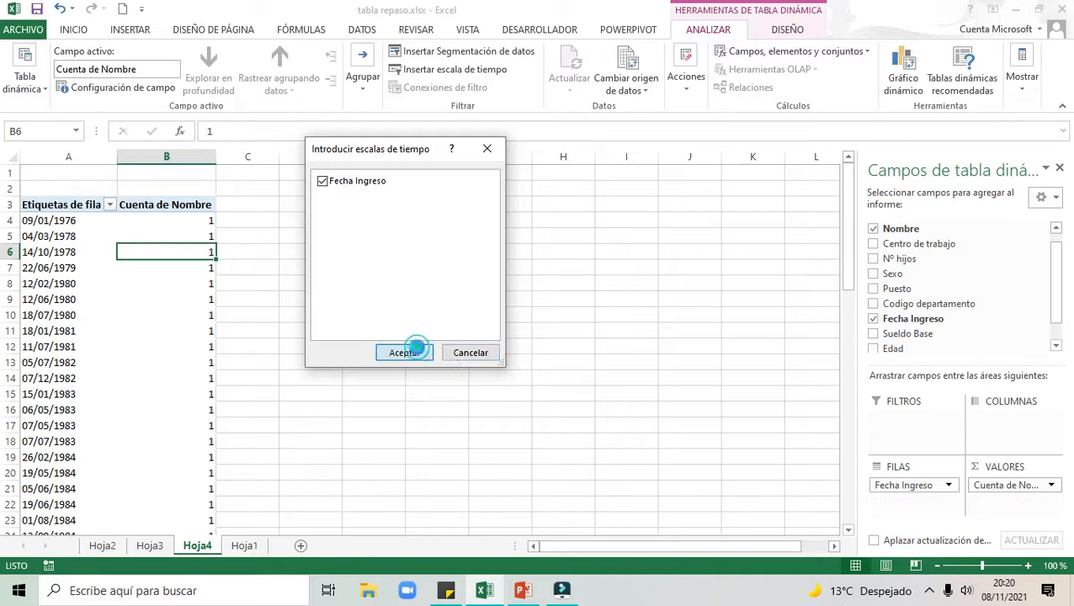
left_click_drag(447, 314, 511, 213)
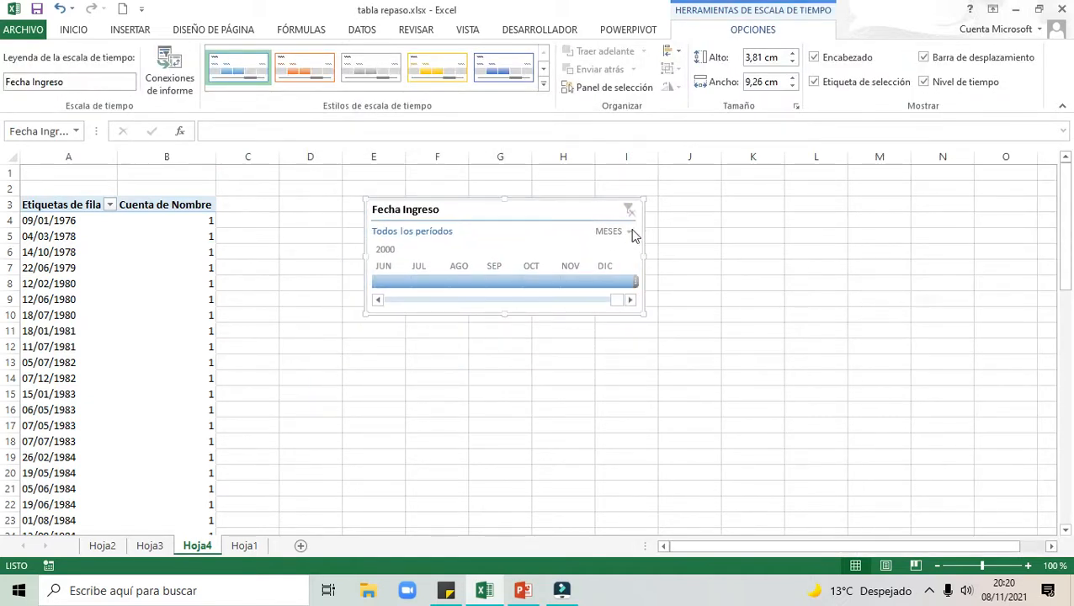
Filter the Fecha Ingreso timeline by quarters to 4T 1999 - 3T 2000, and switch its time level to years.
left_click(633, 236)
left_click(627, 271)
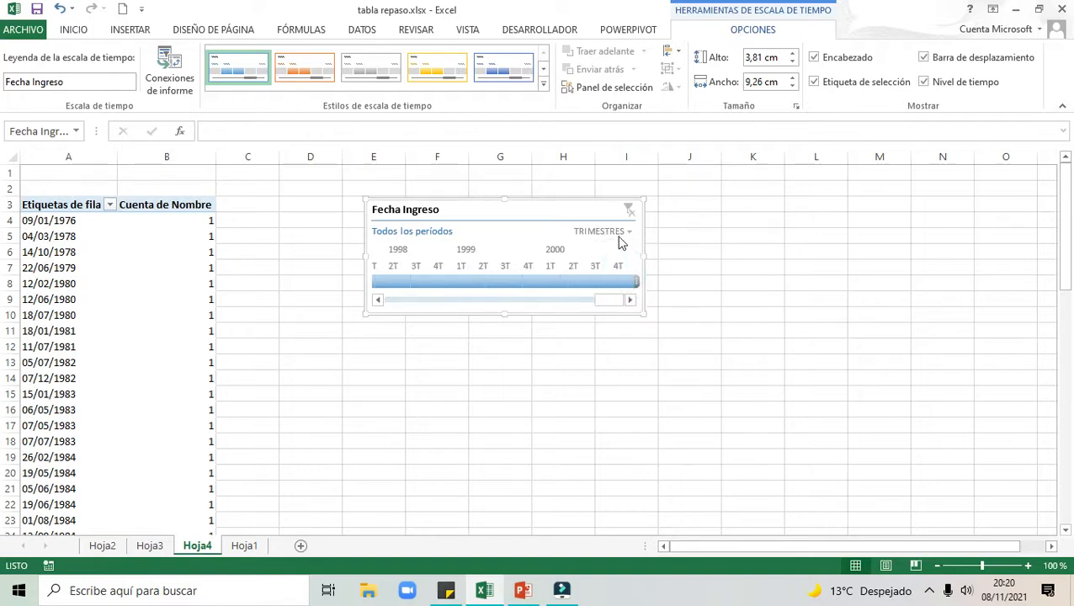
left_click(532, 282)
left_click_drag(546, 282, 613, 284)
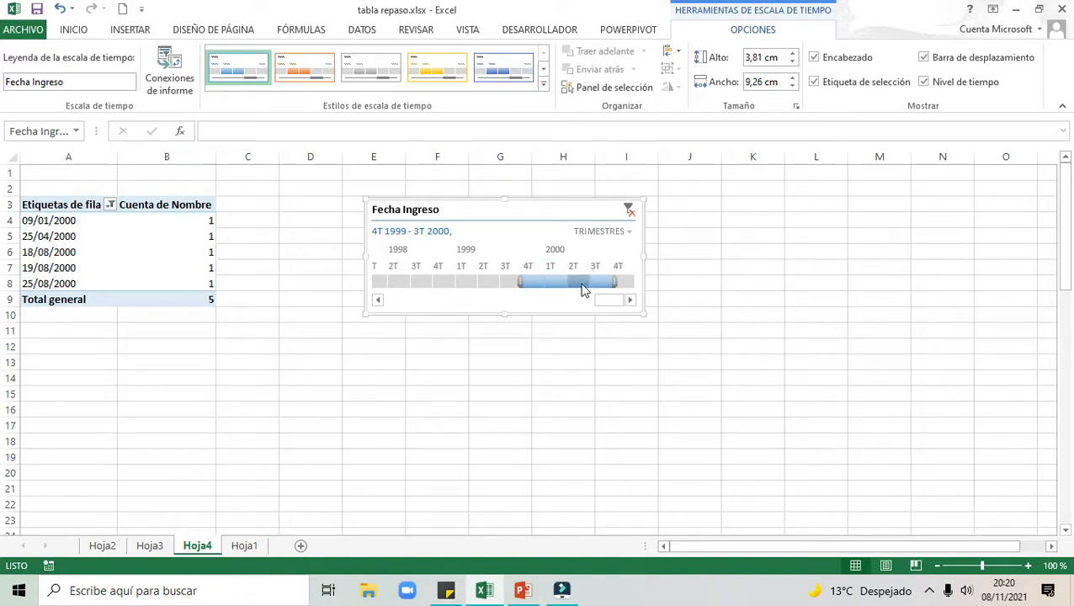
left_click(627, 232)
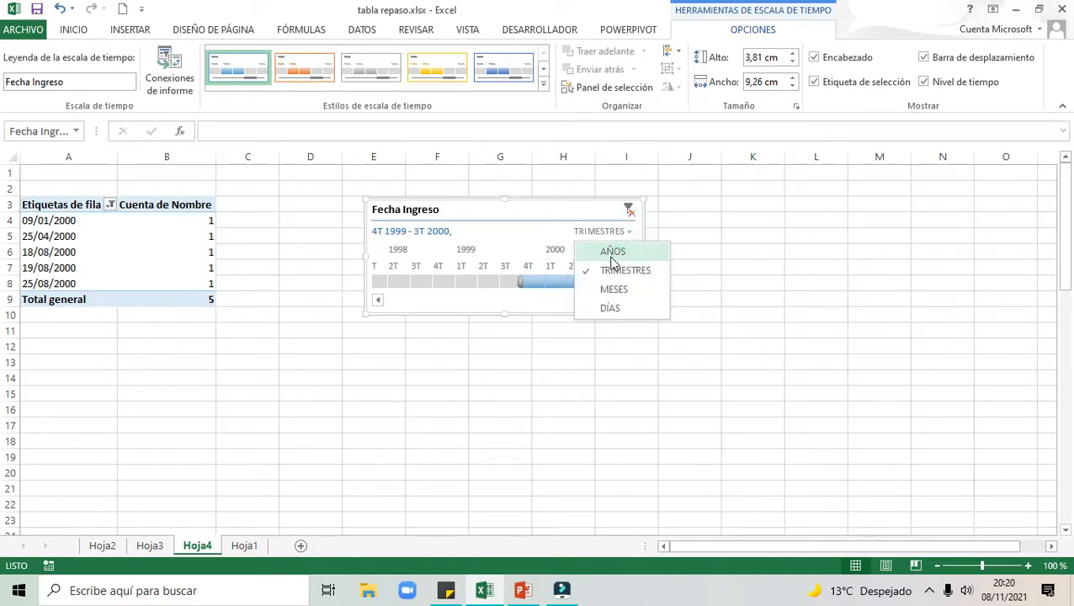
left_click(613, 252)
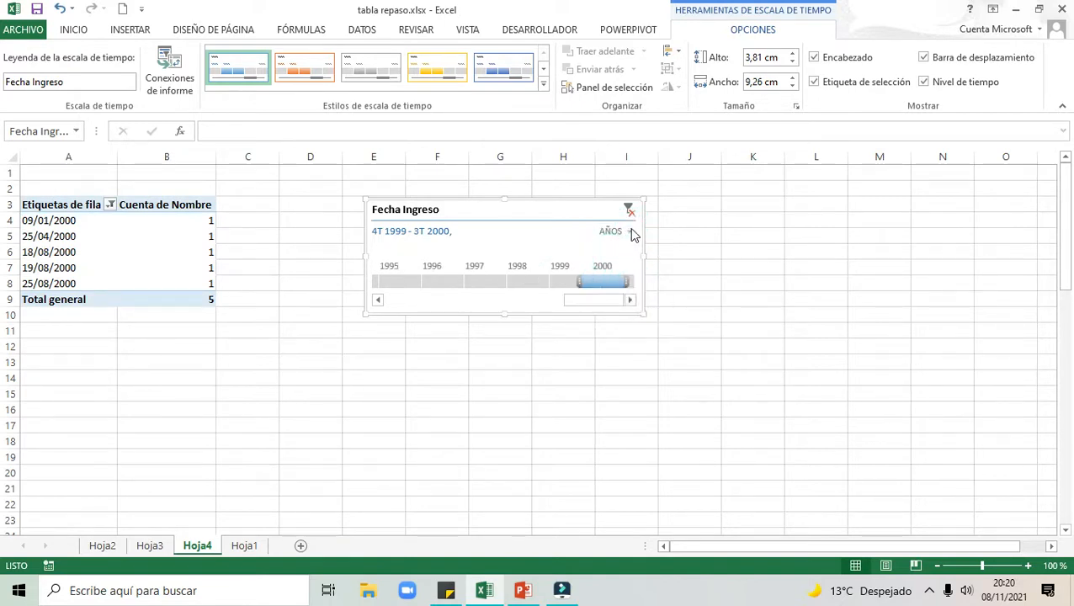
left_click(634, 235)
left_click(628, 231)
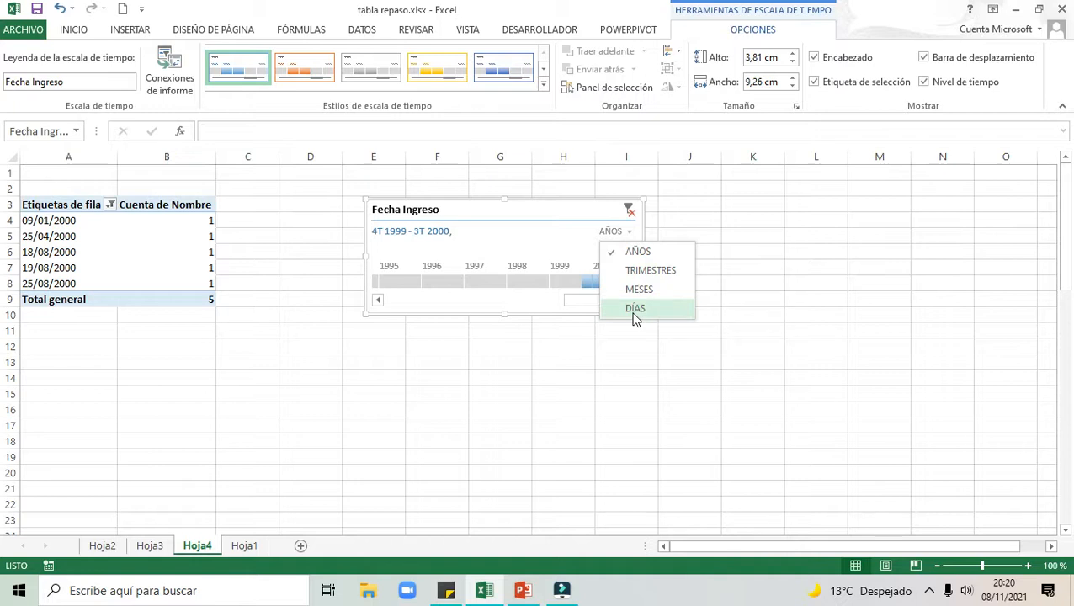
left_click(158, 546)
left_click(113, 546)
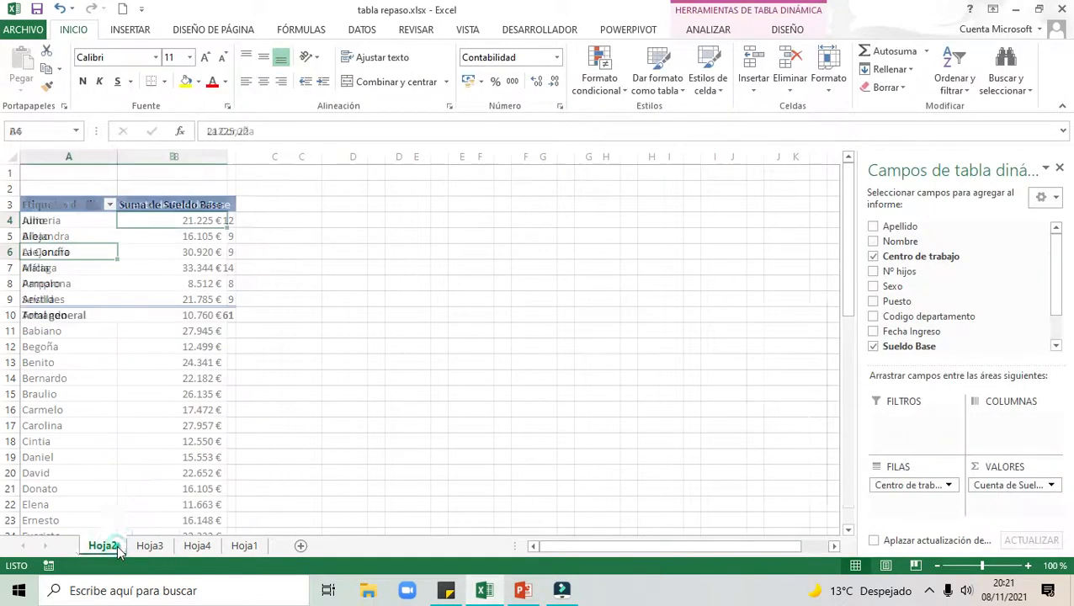
Create a pivot table from Hoja1 range A1:J62 on a new worksheet.
left_click(251, 546)
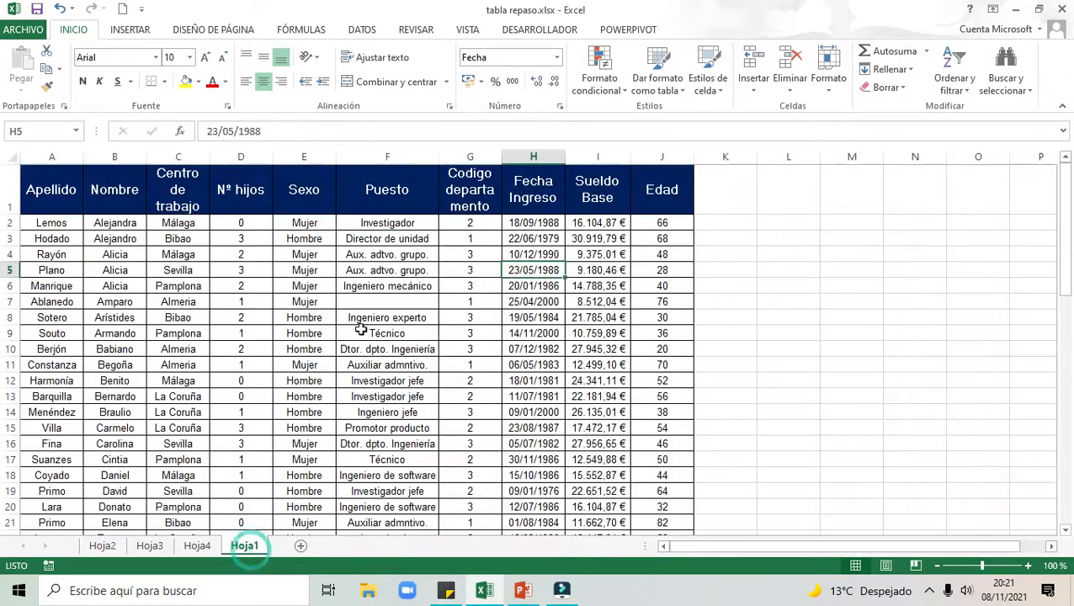
left_click(356, 317)
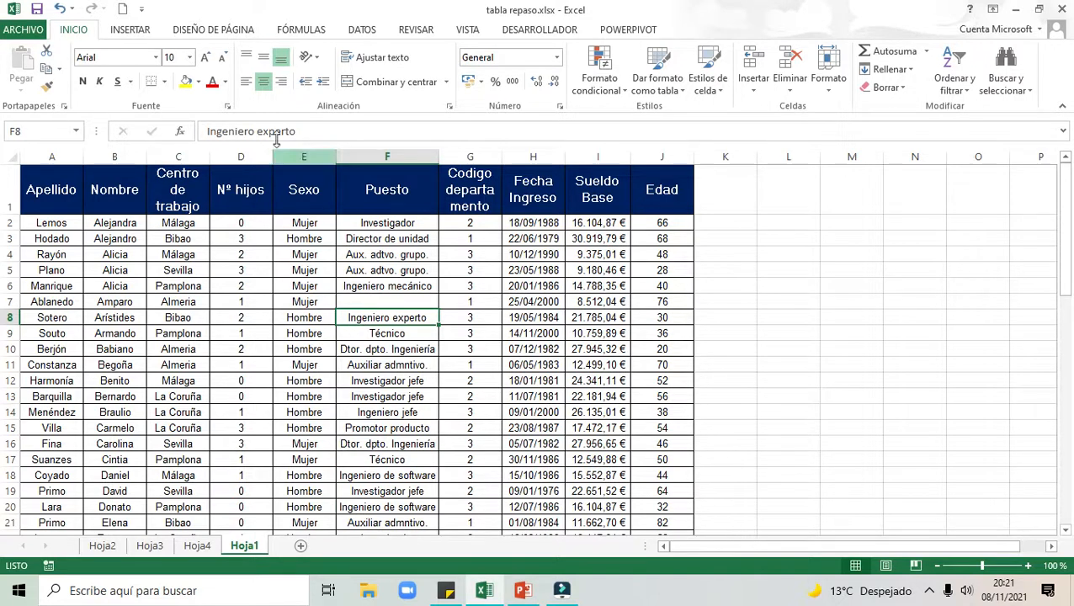
left_click(135, 32)
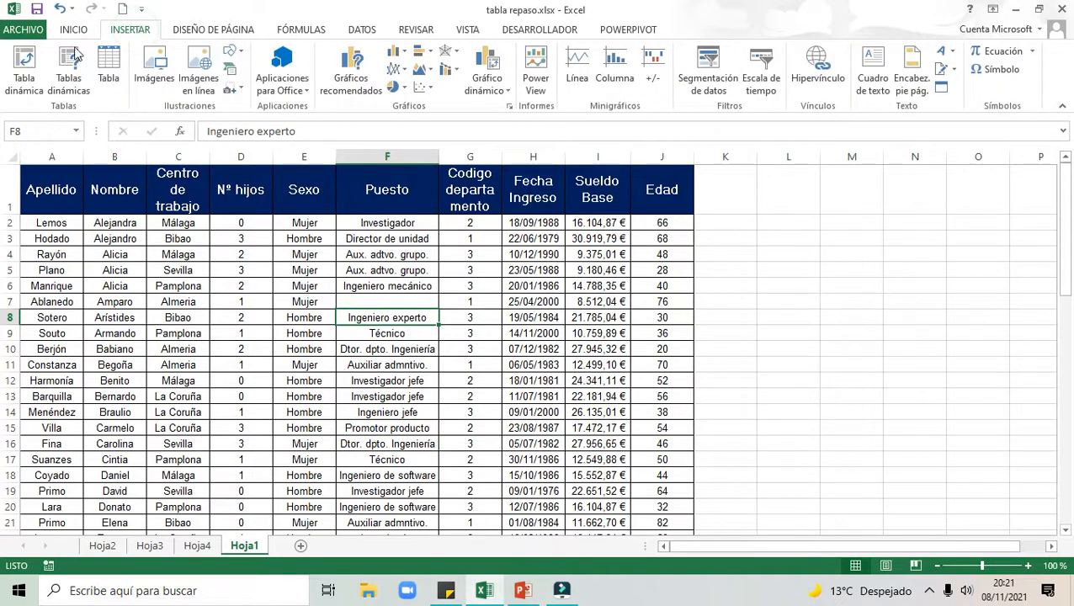
left_click(27, 75)
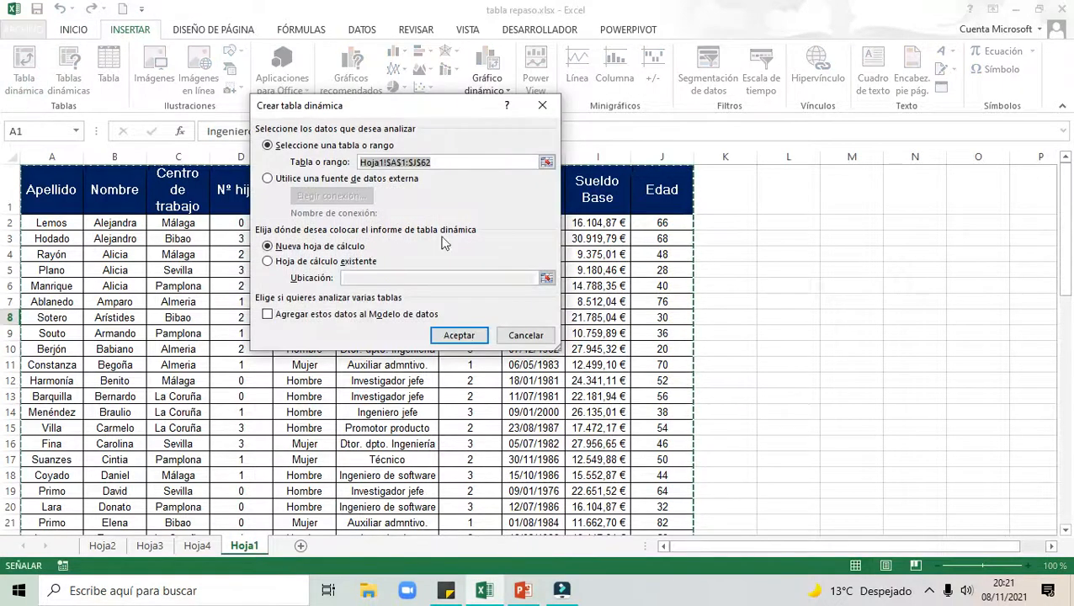
left_click(472, 335)
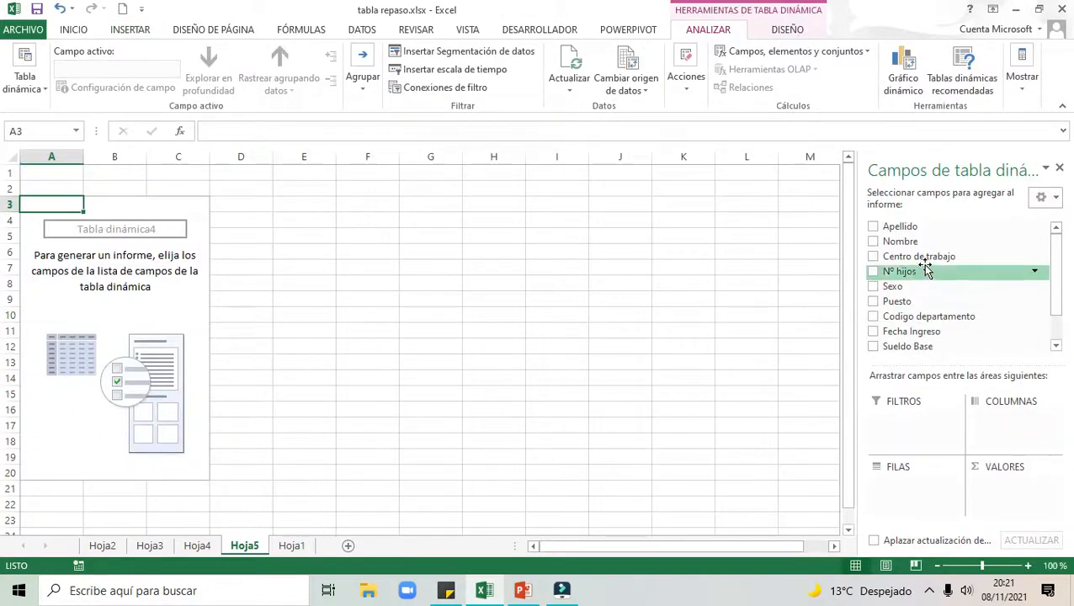
Put Centro de trabajo in the pivot table's rows and sum Sueldo Base and Nº hijos as values.
left_click_drag(919, 256, 913, 492)
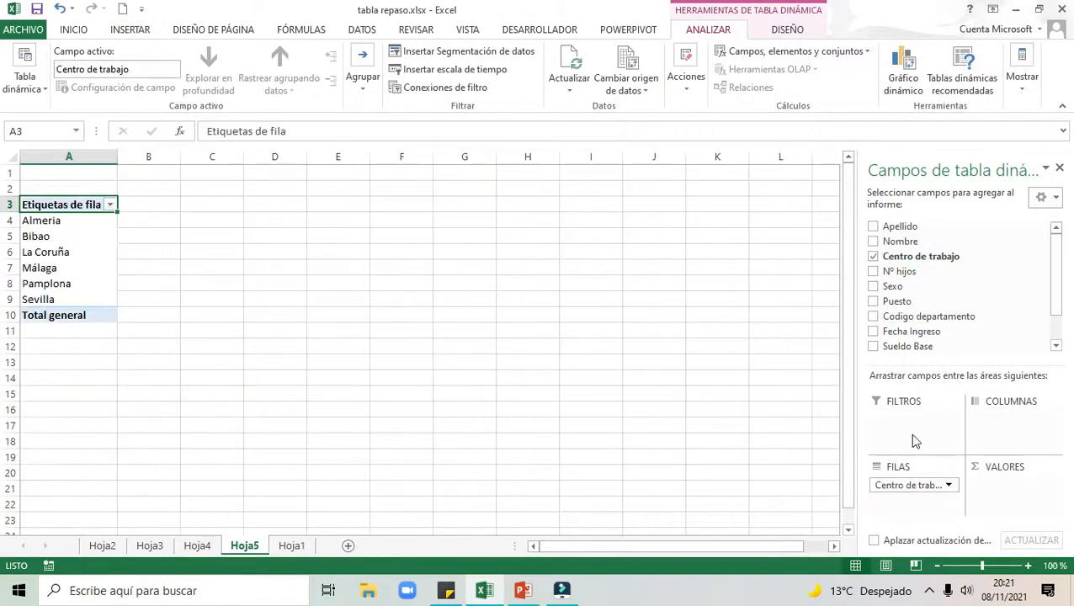
left_click_drag(922, 354, 1015, 486)
scroll(908, 278, "down", 1)
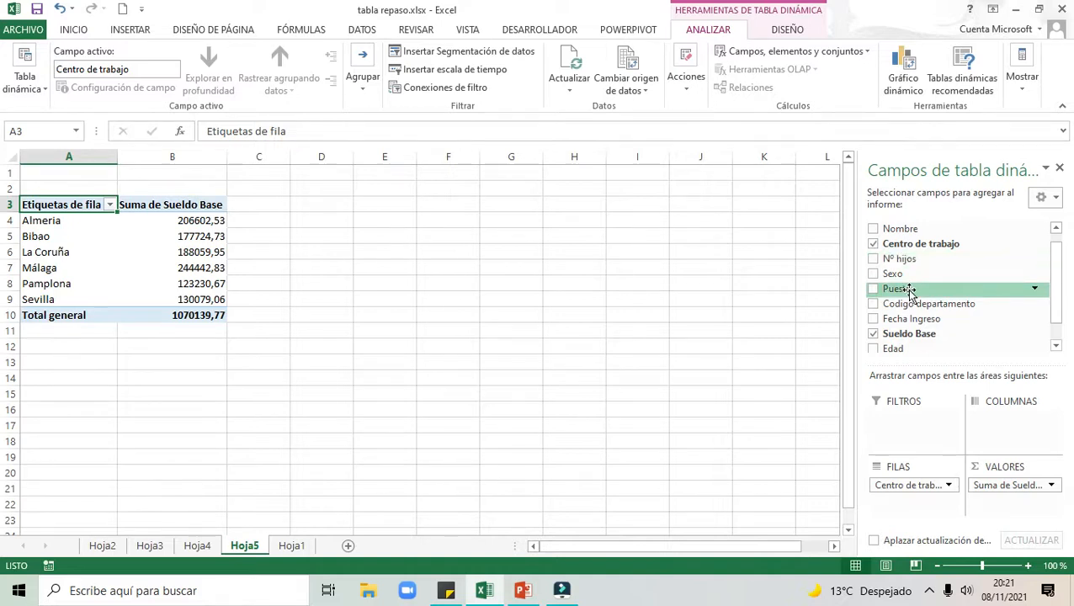
left_click(874, 260)
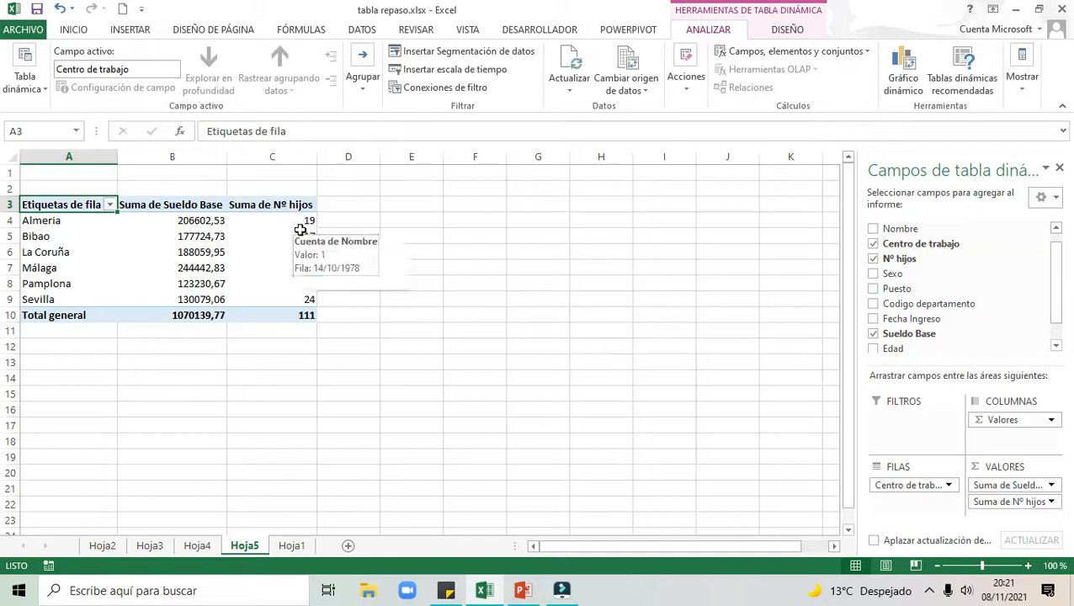
left_click(1052, 485)
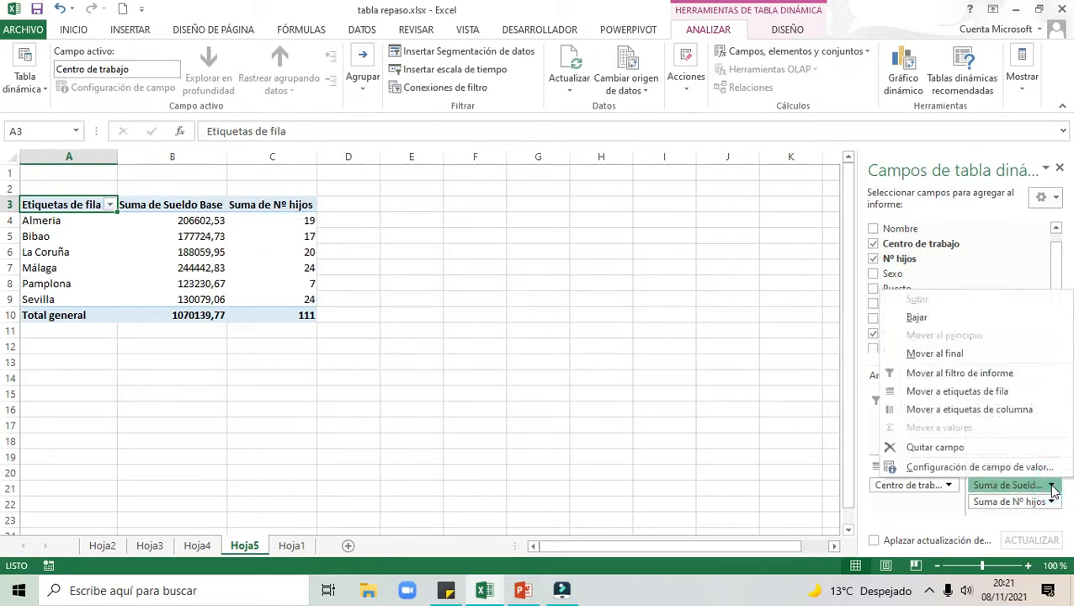
left_click(1052, 487)
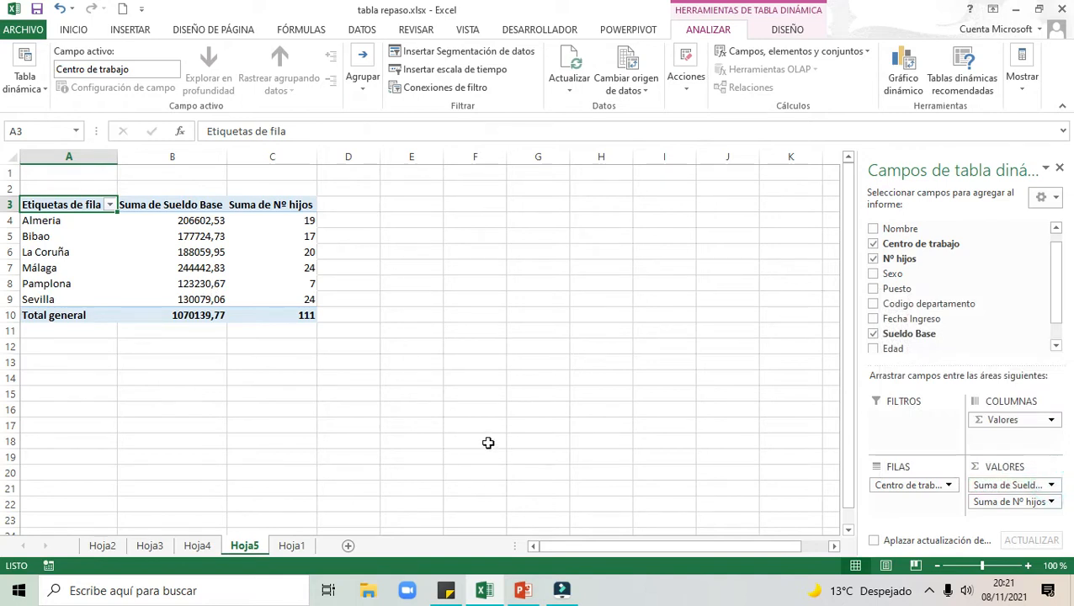
Format the Suma de Sueldo Base values in B4:B10, including the total, as euro accounting amounts.
left_click_drag(202, 220, 203, 316)
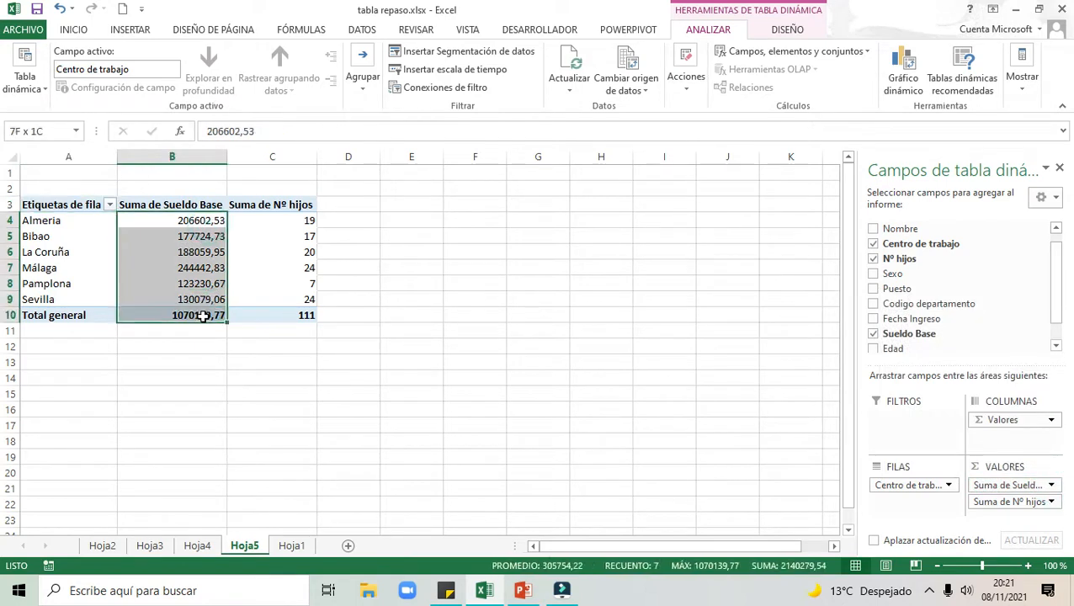
left_click(73, 30)
left_click(480, 82)
left_click(495, 101)
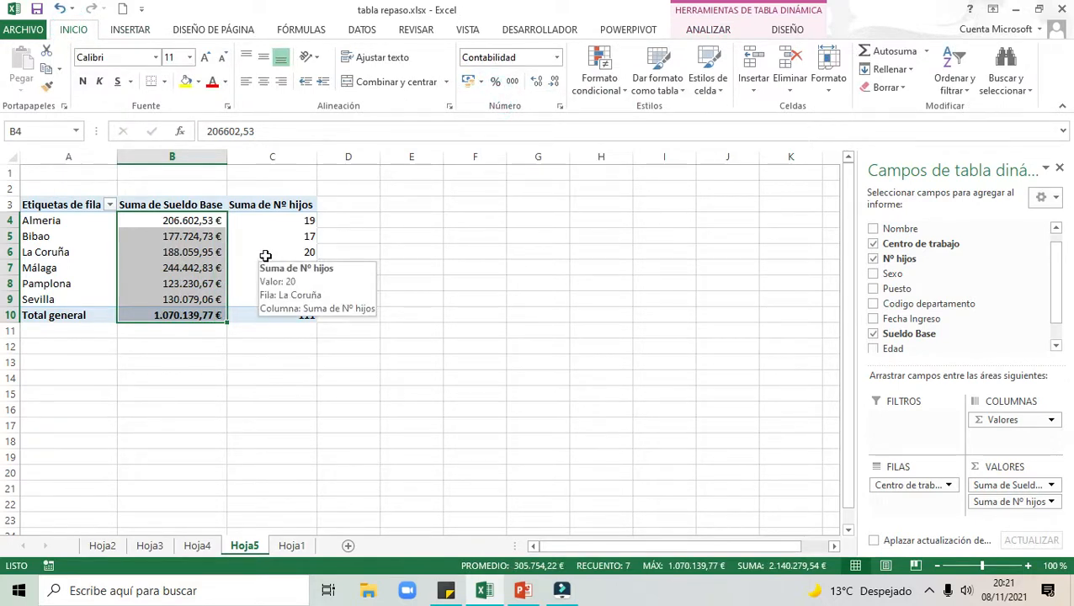
Insert slicers for Centro de trabajo, Sueldo Base and Edad, and spread them out beside the pivot table.
left_click(181, 252)
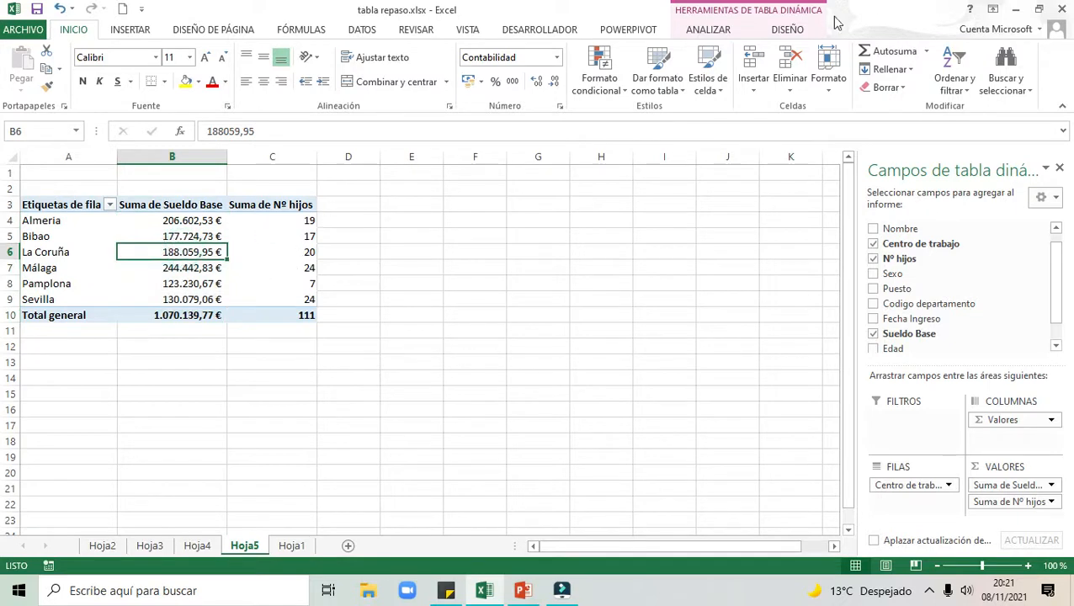
left_click(705, 29)
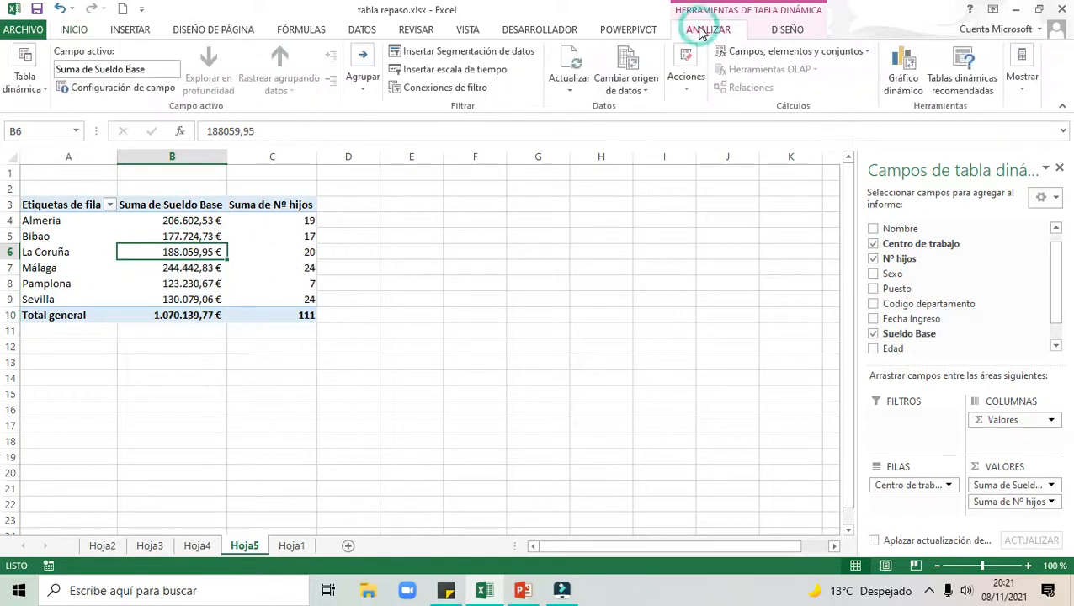
left_click(496, 57)
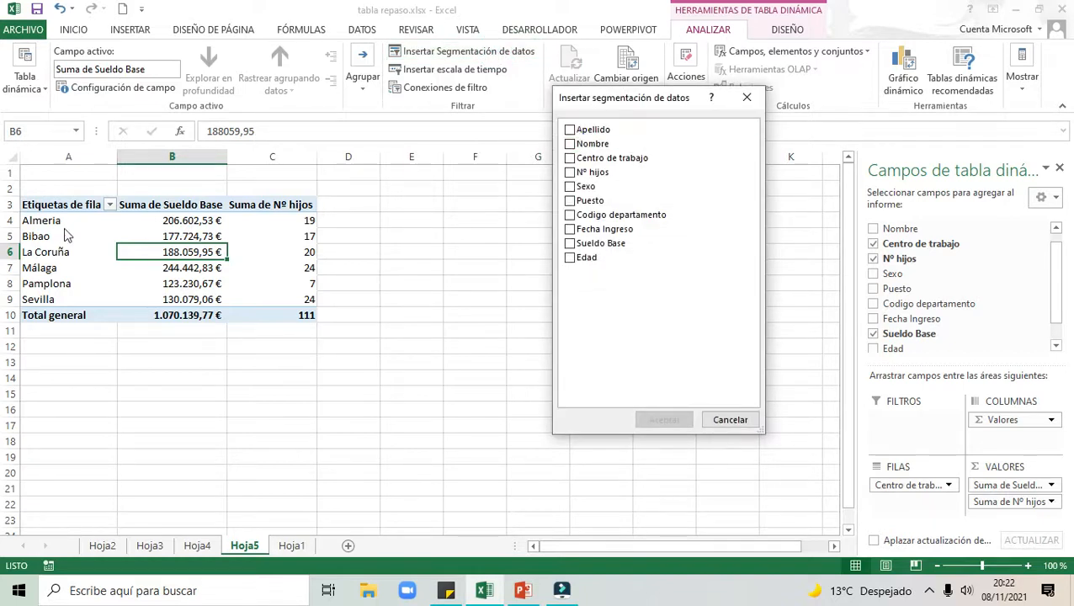
left_click(571, 158)
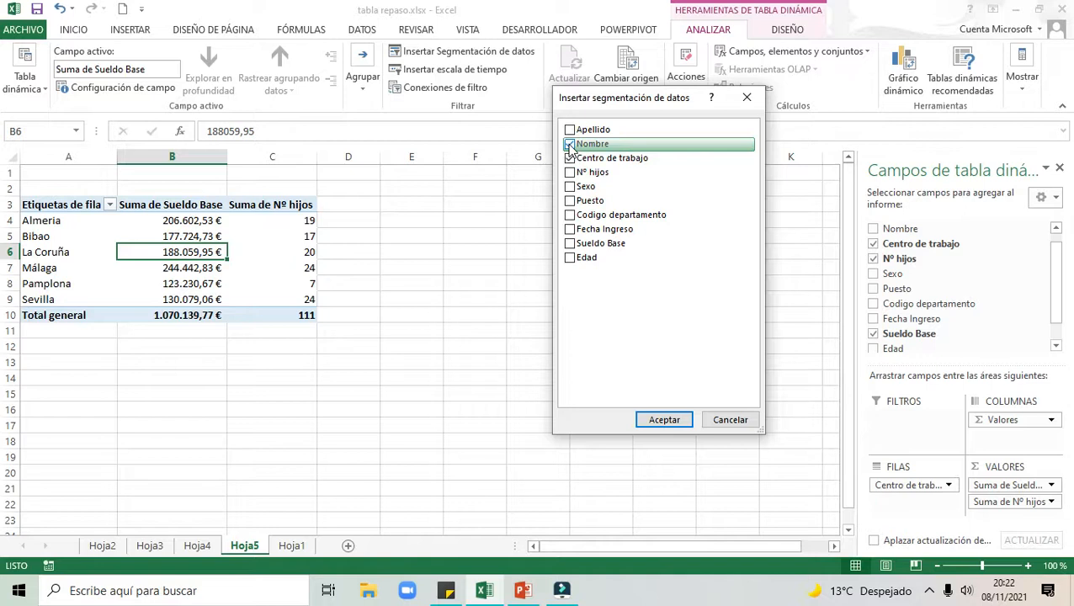
left_click(570, 243)
left_click(571, 258)
left_click(661, 416)
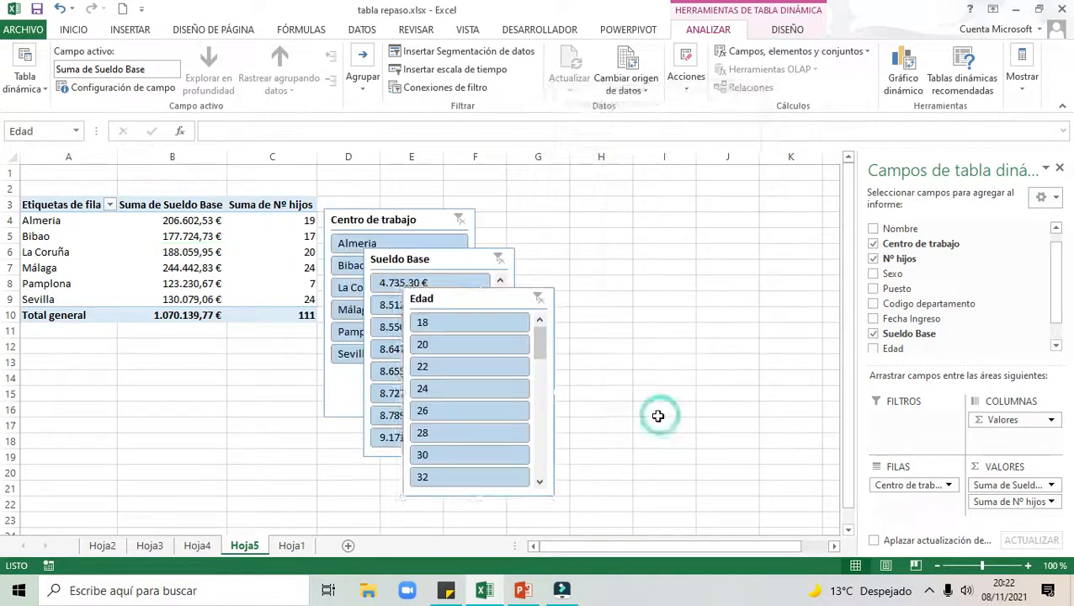
left_click_drag(477, 301, 674, 254)
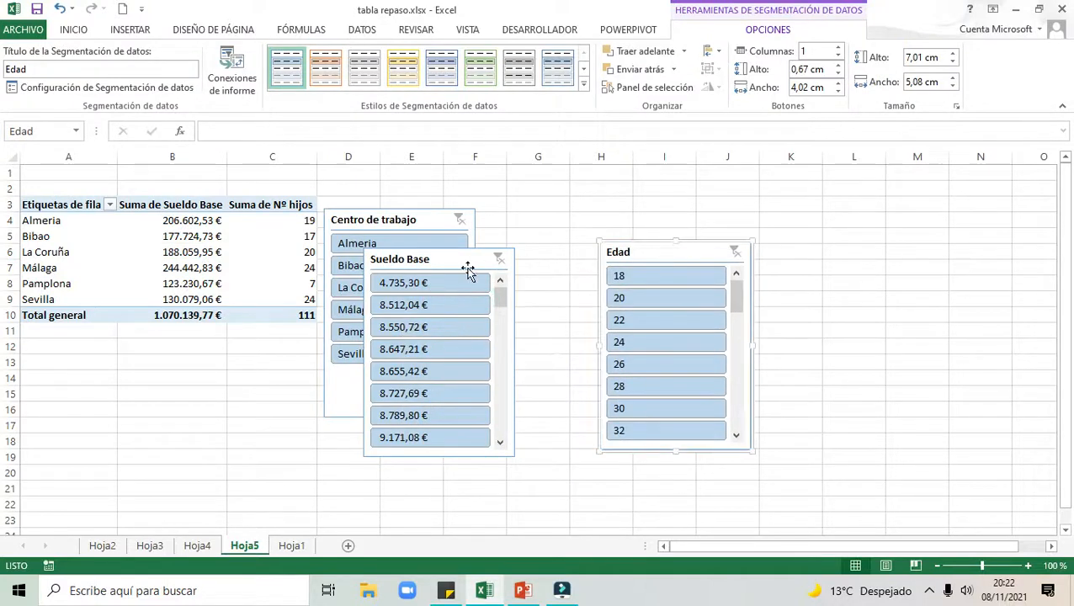
left_click_drag(470, 266, 601, 241)
Filter Centro de trabajo by Almeria, Bibao and finally La Coruña, and move the Edad slicer clear of the Sueldo Base slicer.
left_click(405, 245)
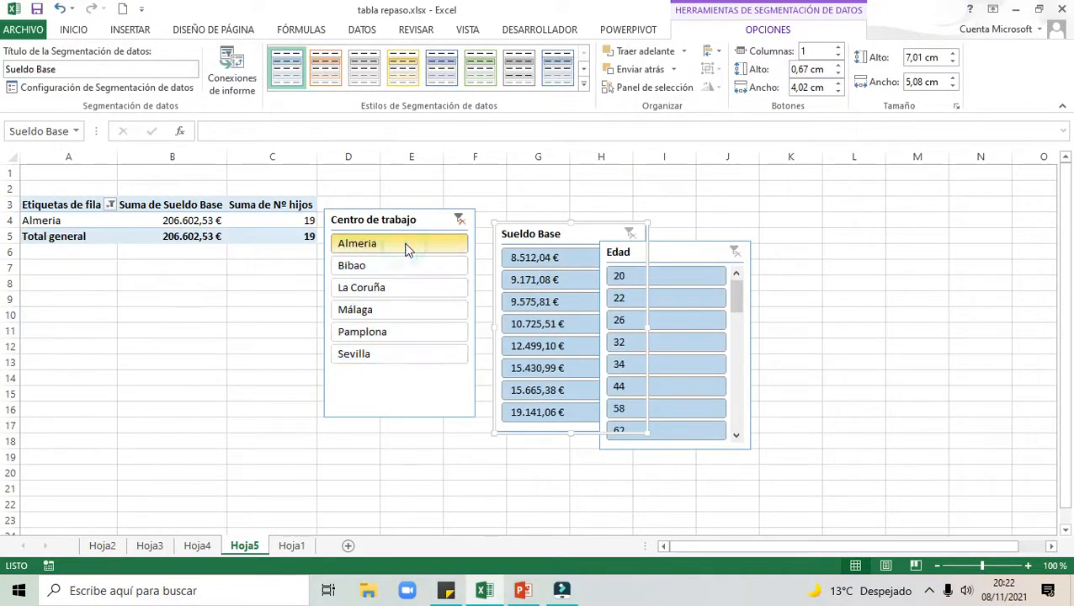
left_click(383, 265)
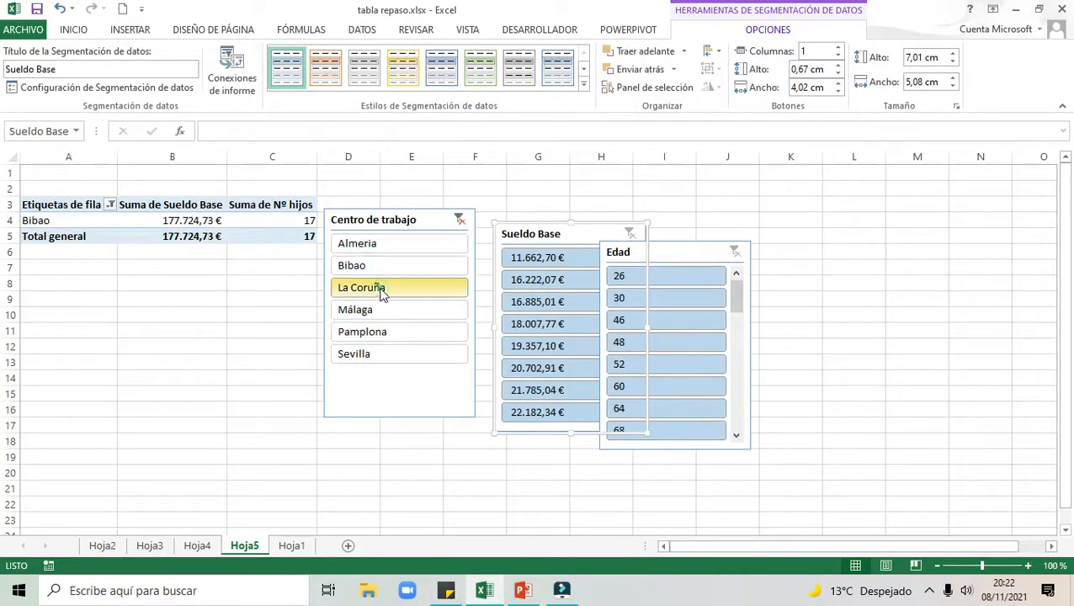
left_click(380, 290)
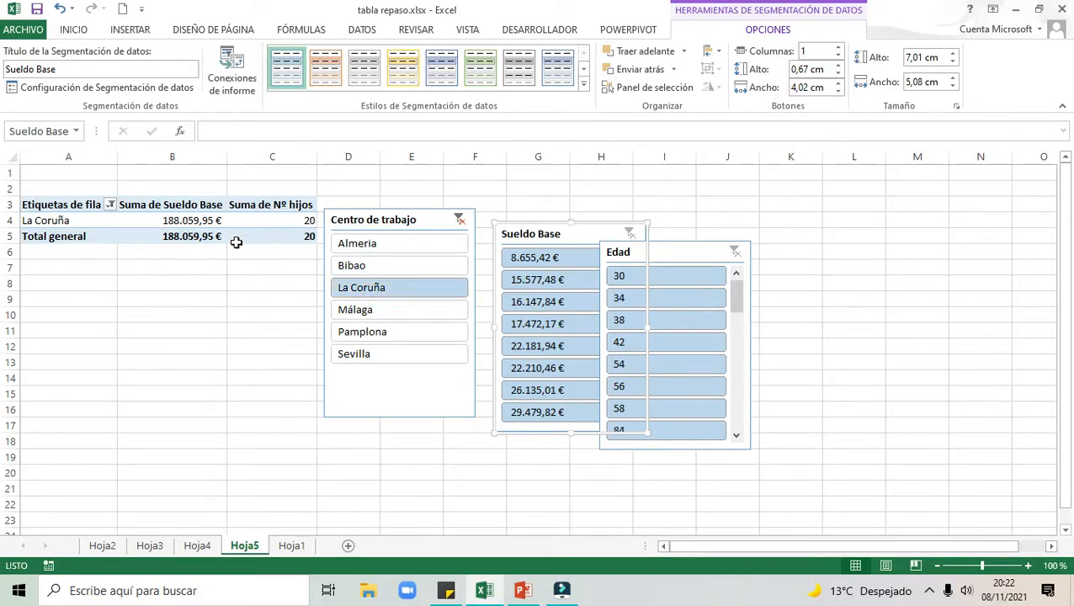
left_click_drag(686, 251, 800, 217)
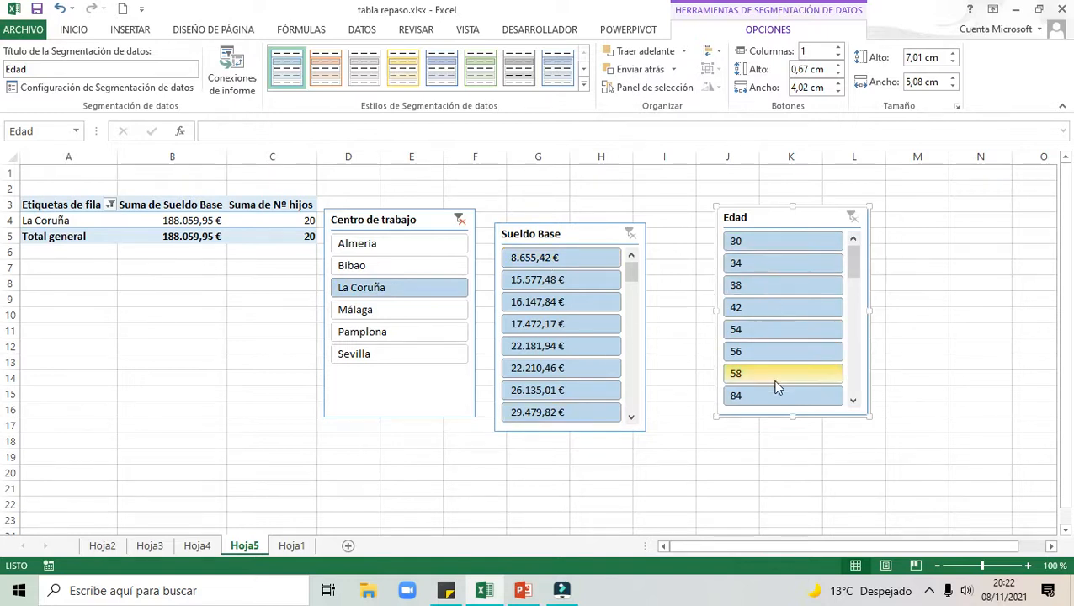
Apply the light yellow style to the Centro de trabajo slicer and the light orange style to the Sueldo Base slicer.
left_click(372, 222)
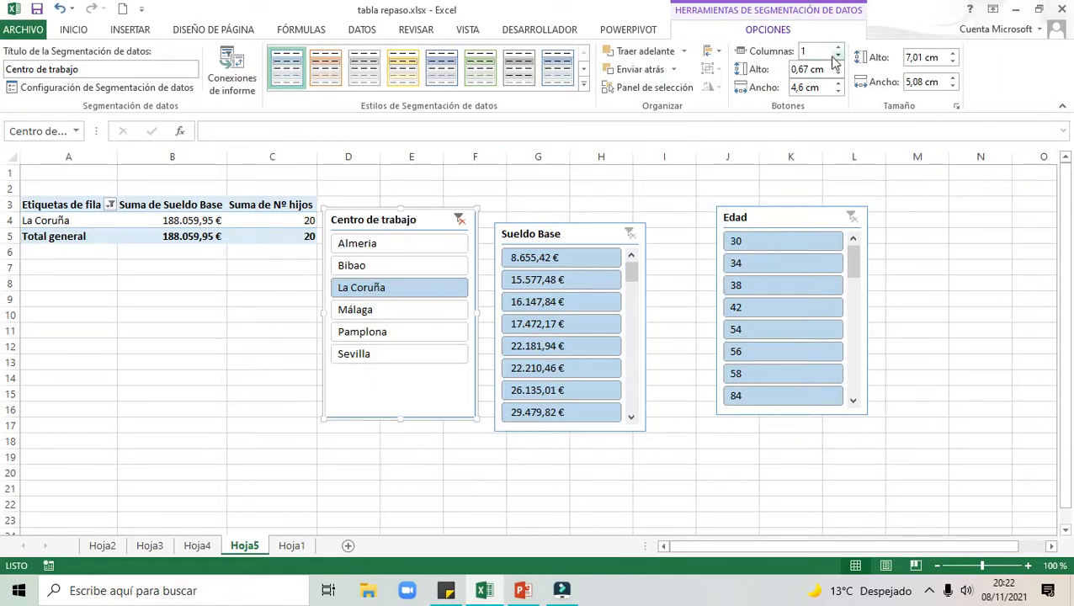
left_click(412, 75)
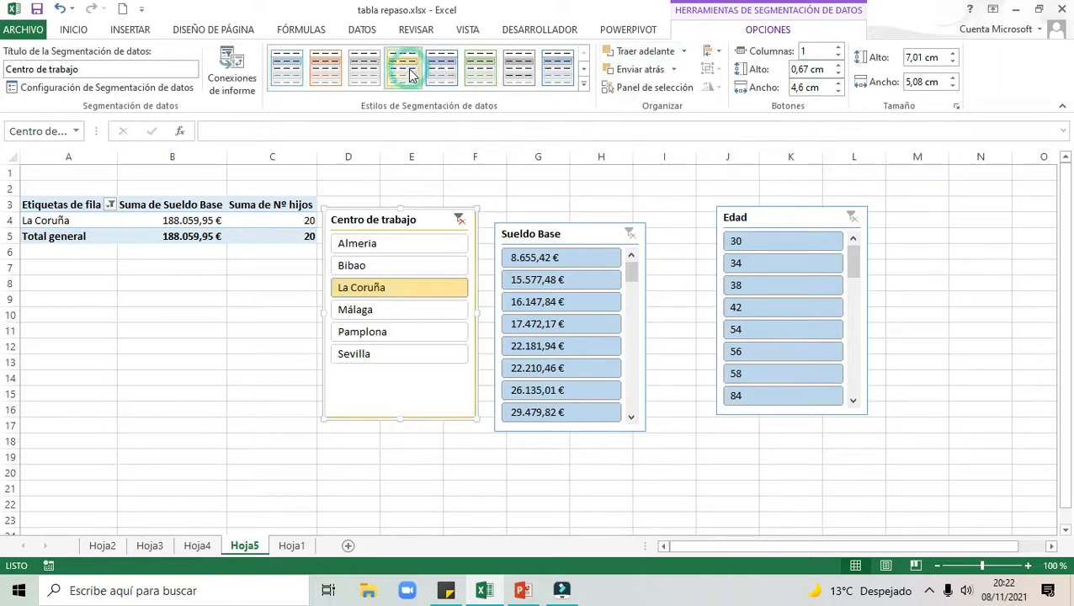
left_click(585, 234)
left_click(329, 79)
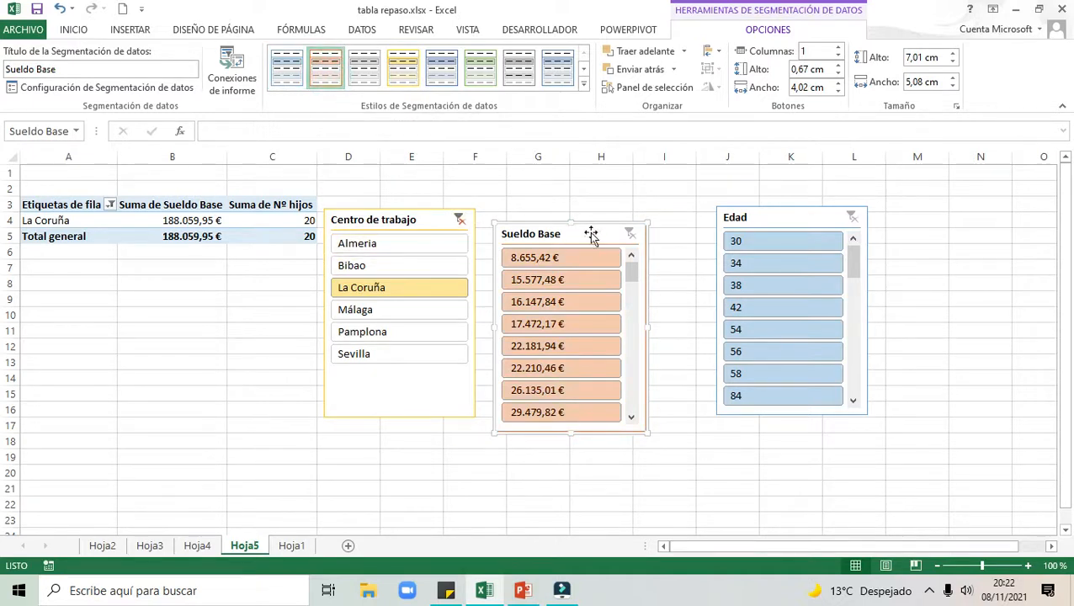
Remove the Edad slicer from the worksheet.
right_click(765, 218)
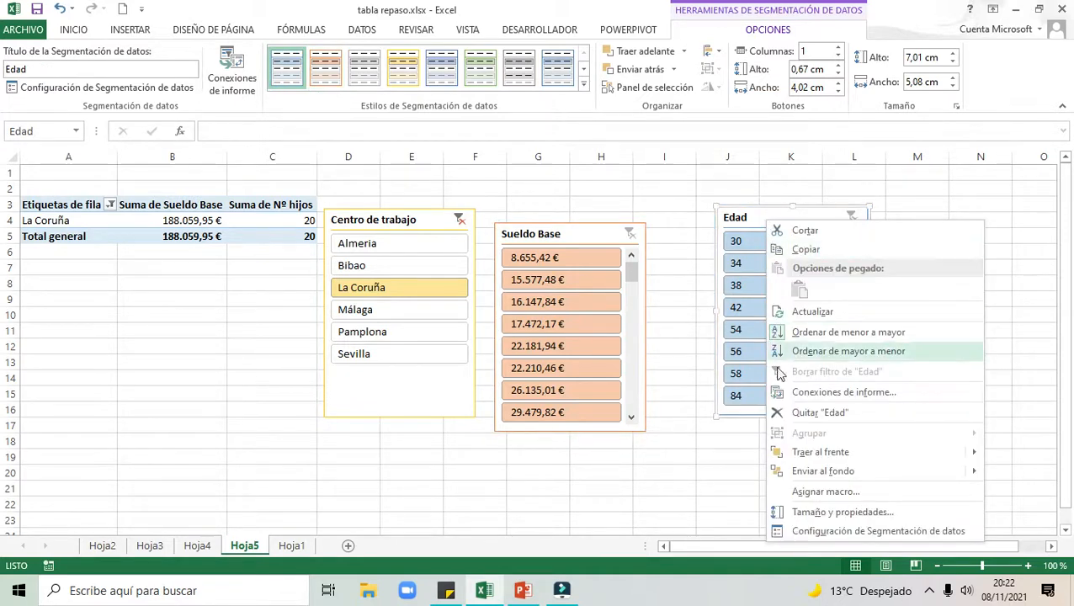
left_click(796, 412)
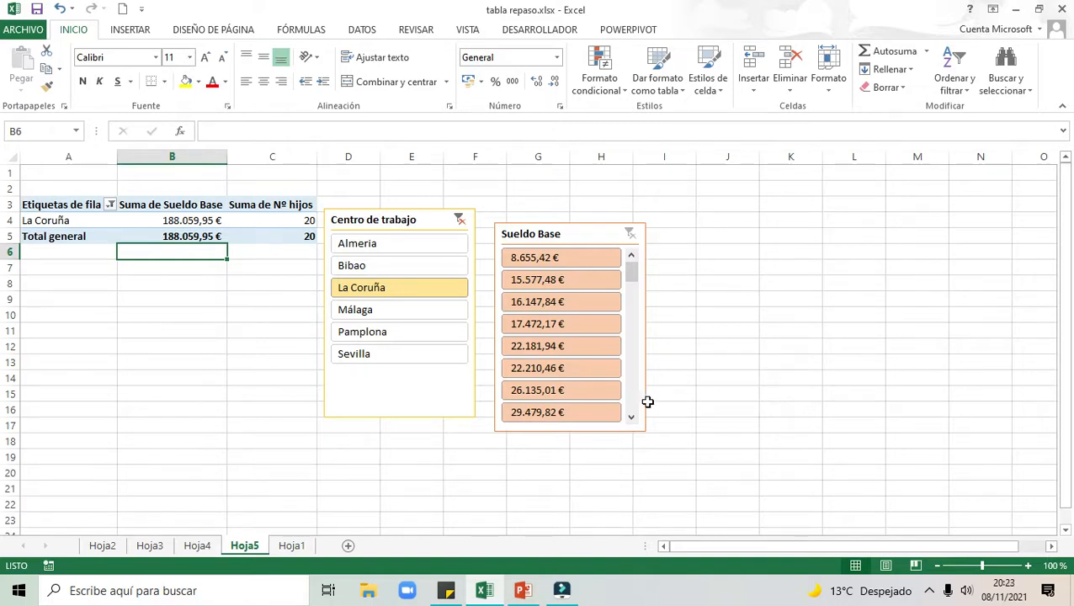
Create a pivot table from the Hoja1 employee data on the existing sheet, at cell M2 of Hoja1.
left_click(292, 547)
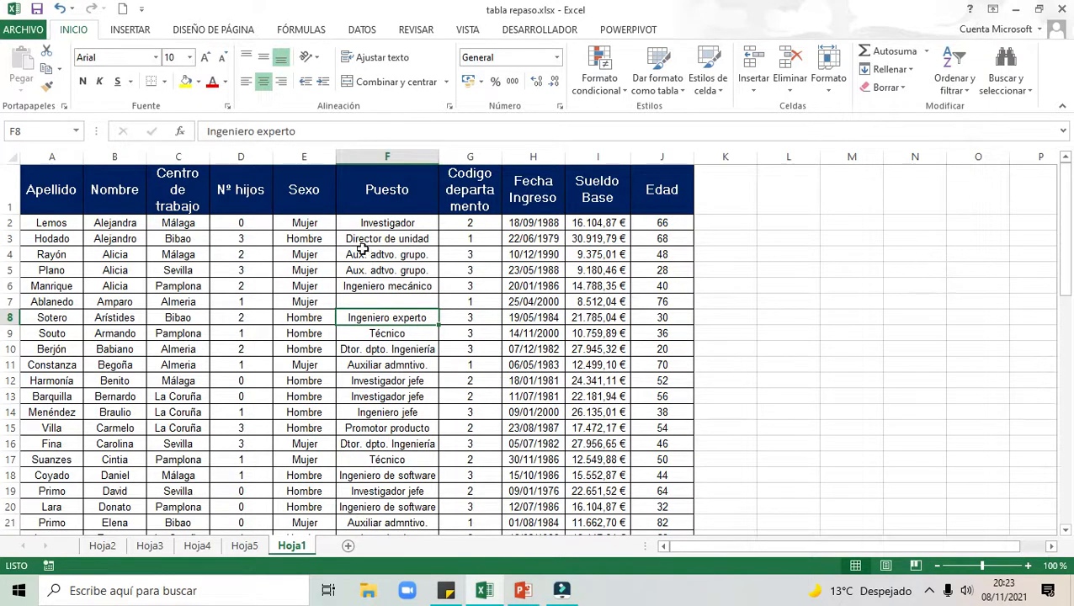
left_click(313, 254)
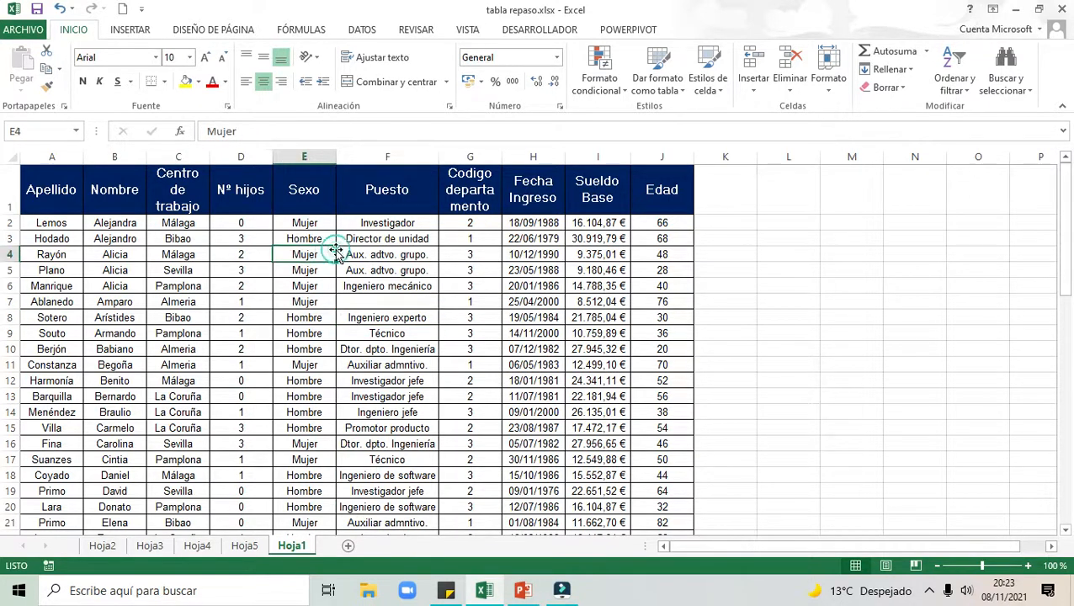
left_click(132, 30)
left_click(26, 84)
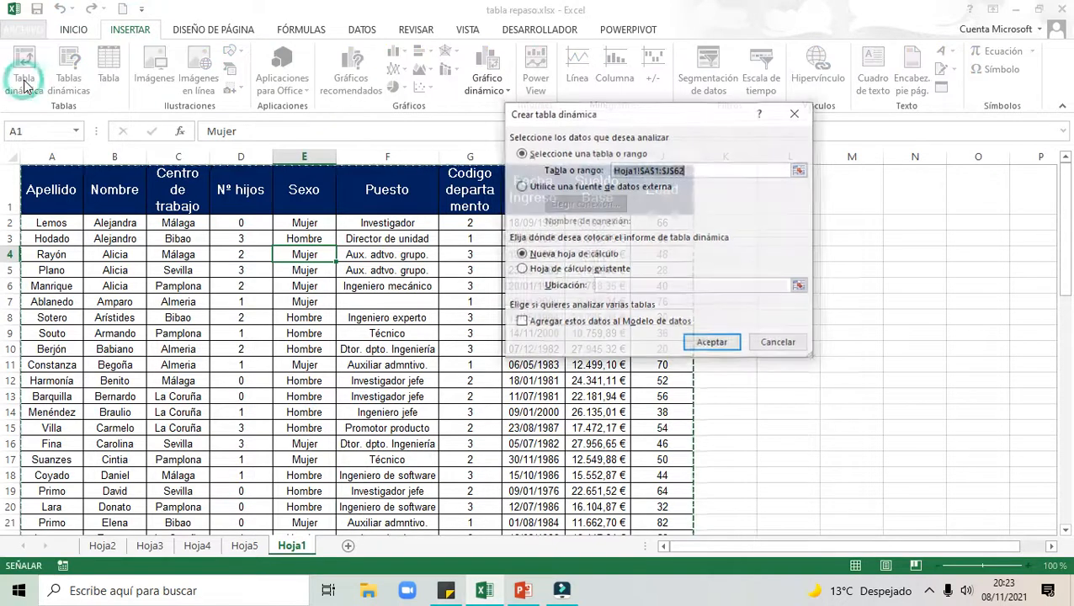
left_click(520, 270)
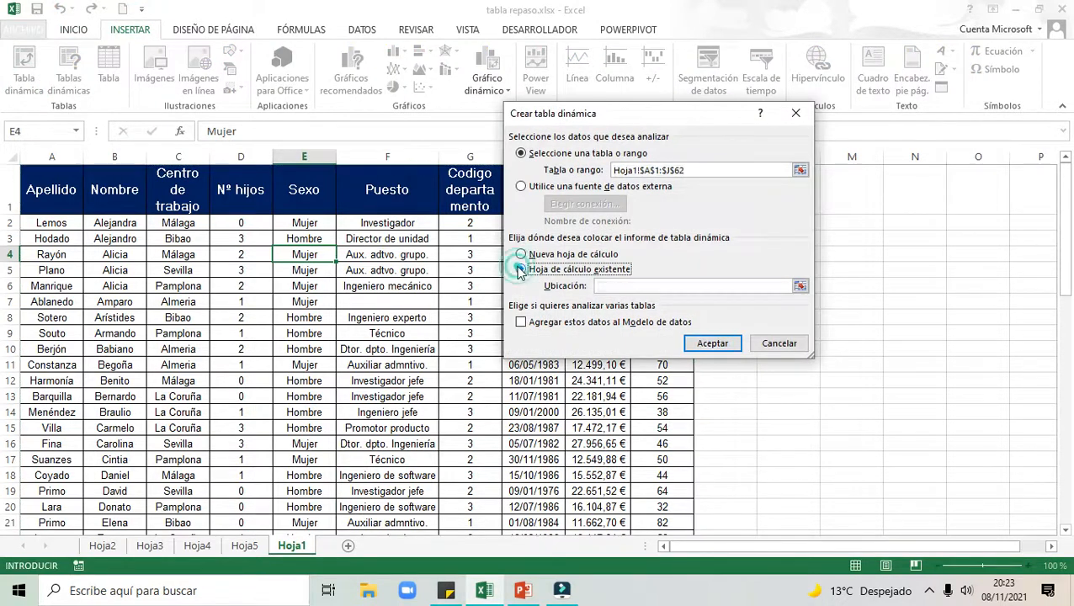
left_click_drag(621, 122, 358, 63)
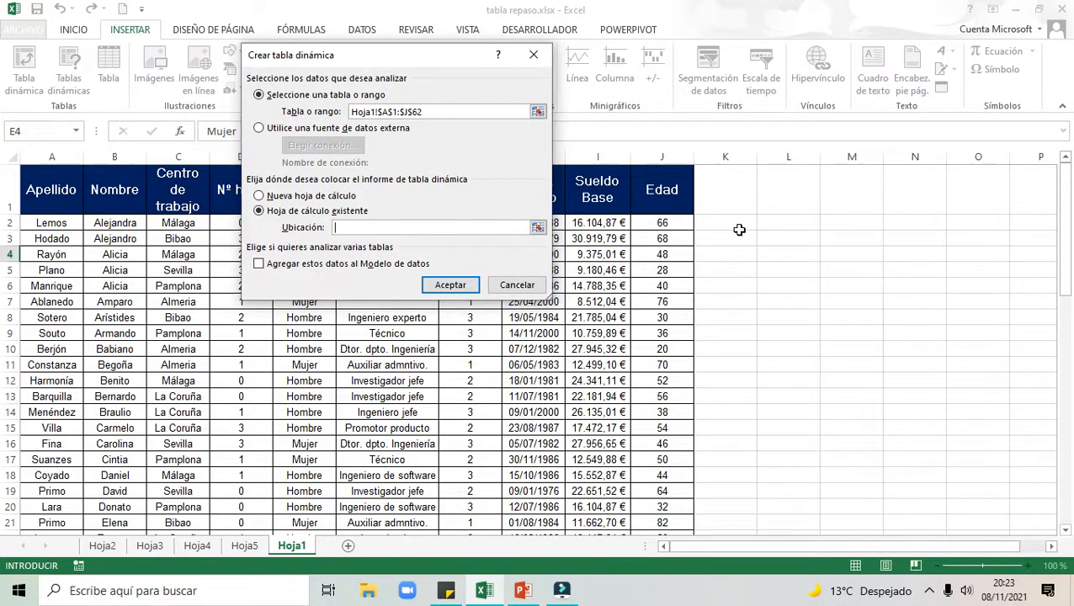
left_click(840, 220)
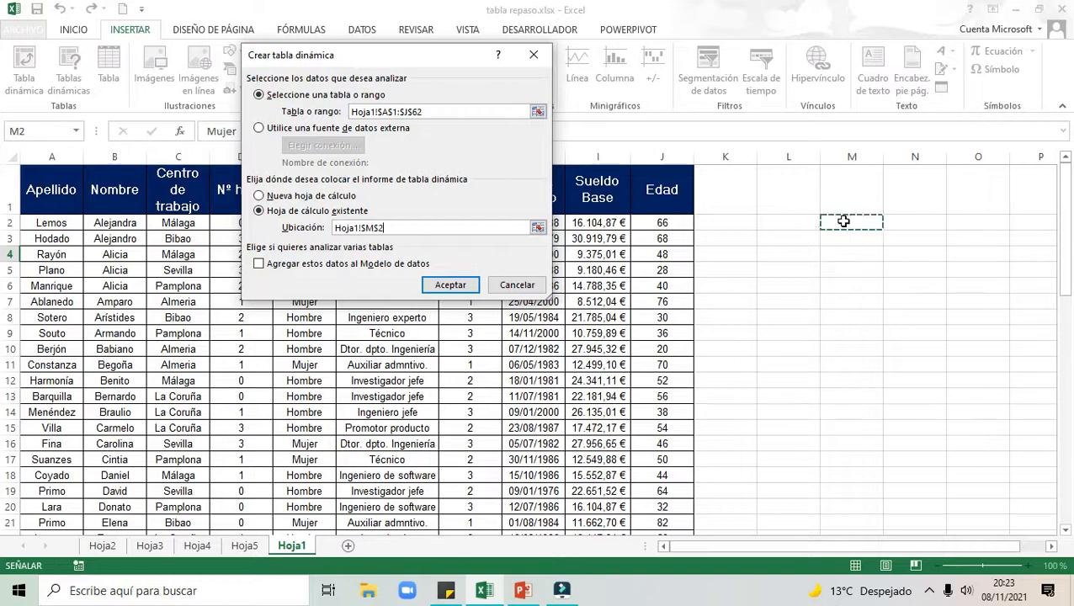
left_click(448, 285)
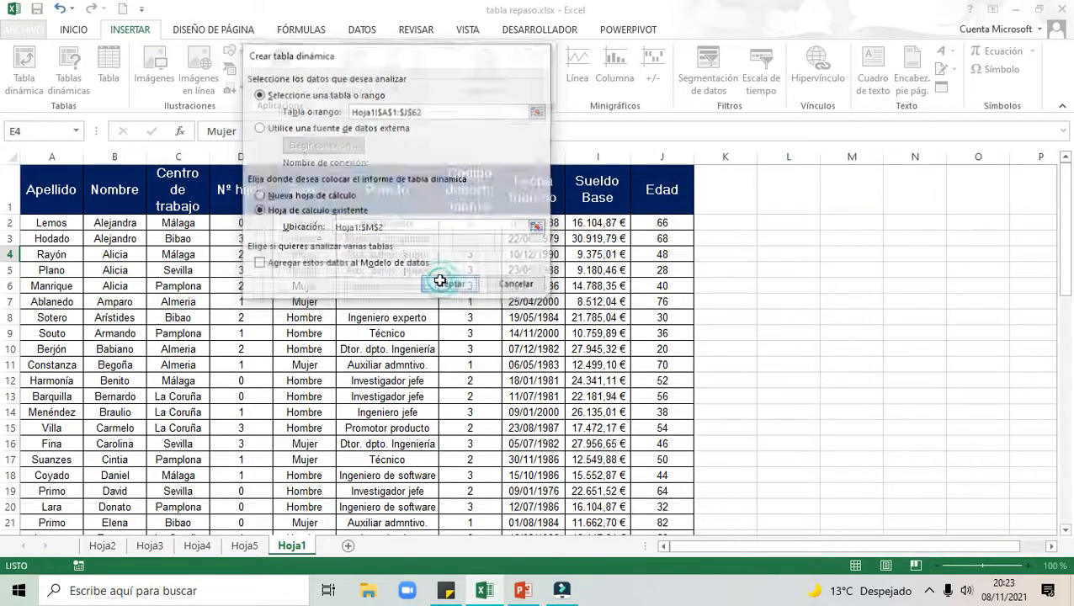
Lay out the new pivot table with Centro de trabajo as rows and Sueldo Base as values summarised by Cuenta.
left_click_drag(836, 548, 834, 542)
left_click_drag(943, 264, 911, 496)
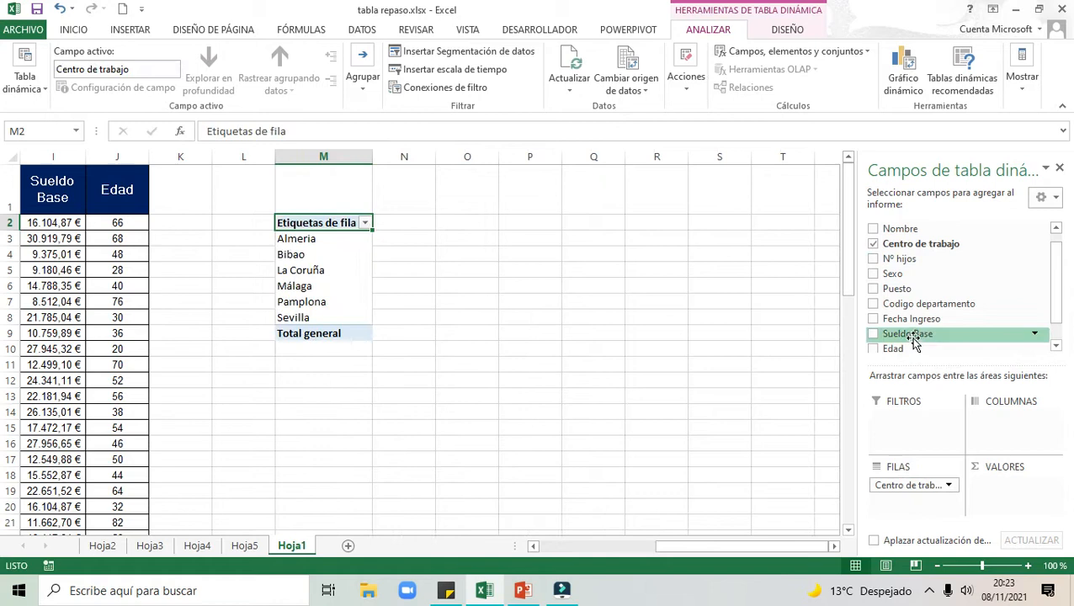
left_click_drag(911, 335, 1020, 486)
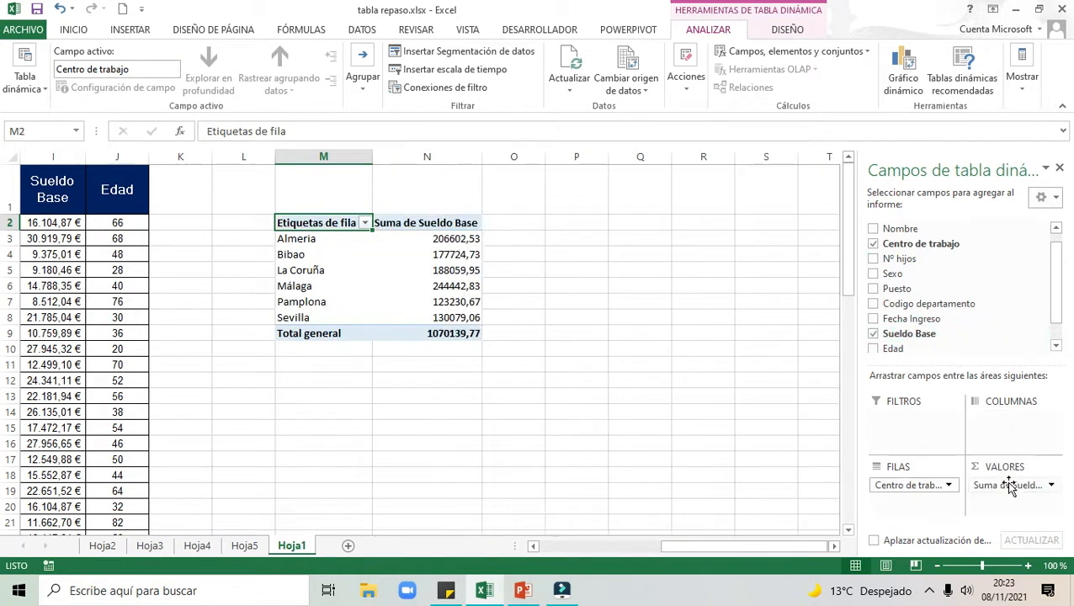
left_click(1054, 488)
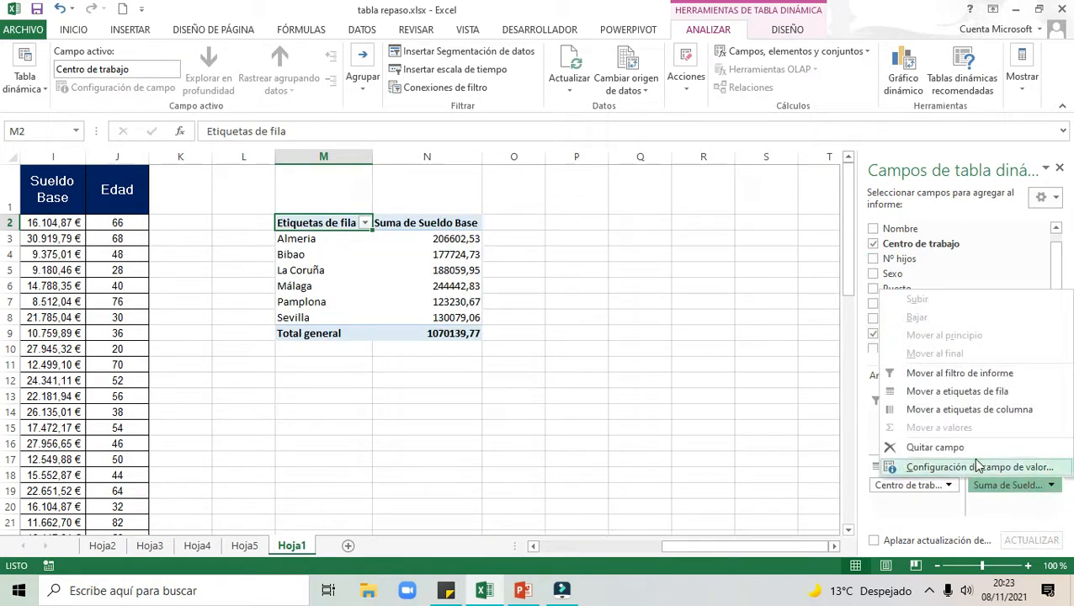
left_click(976, 468)
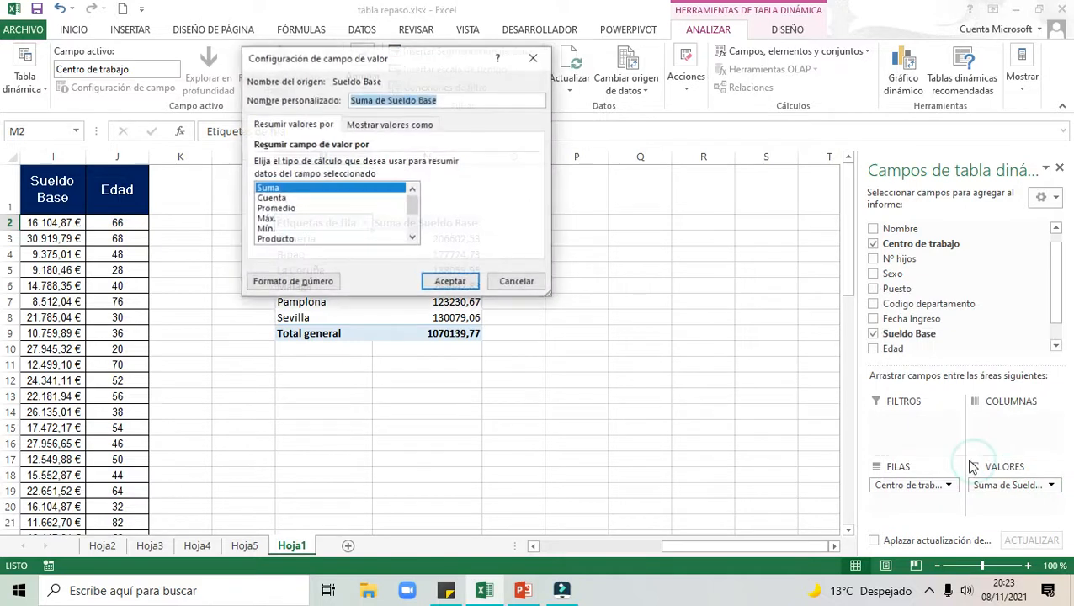
left_click(269, 198)
left_click(464, 283)
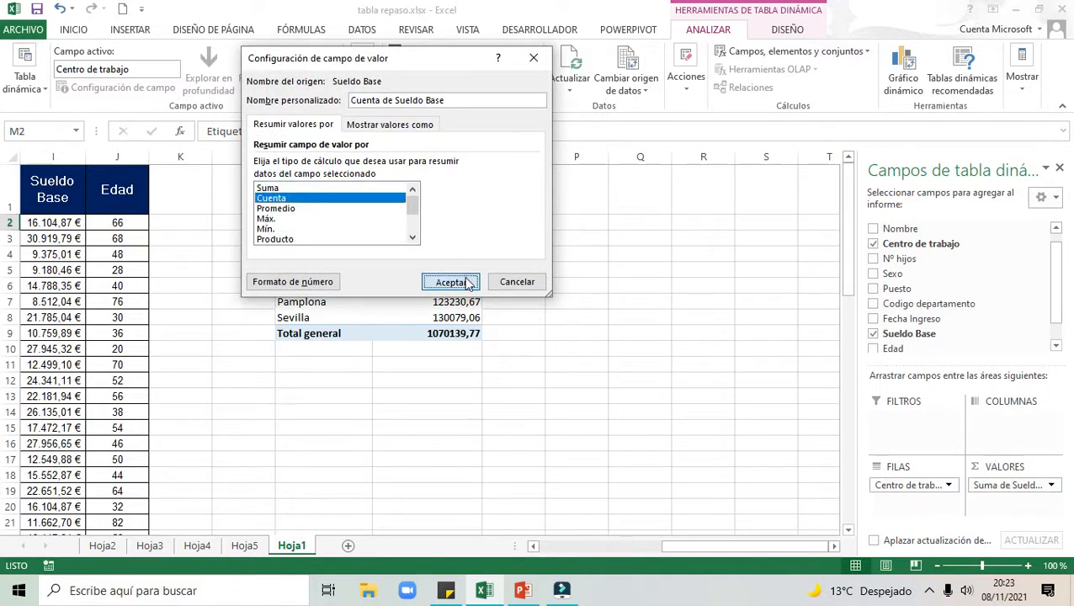
Create a second pivot table from the same employee data on the existing sheet, at cell Q2 of Hoja1.
left_click(67, 287)
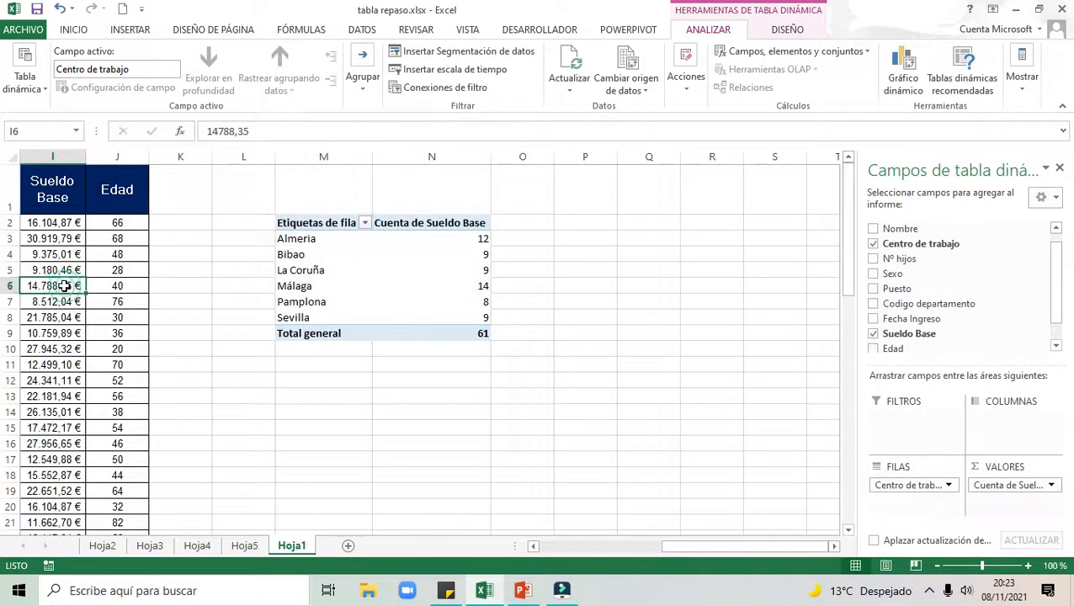
left_click(130, 29)
left_click(25, 71)
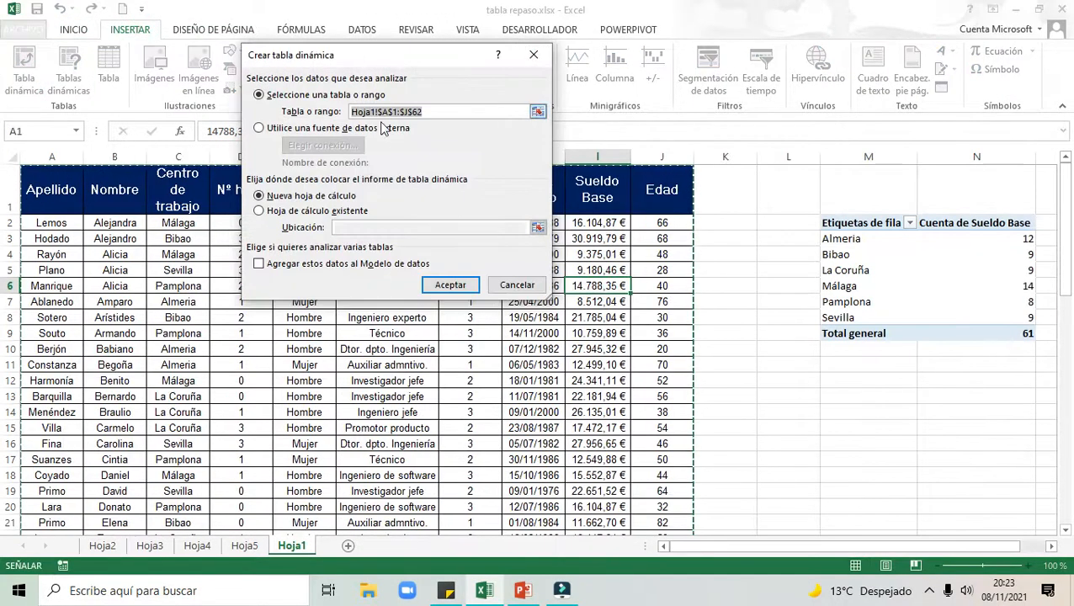
left_click(259, 210)
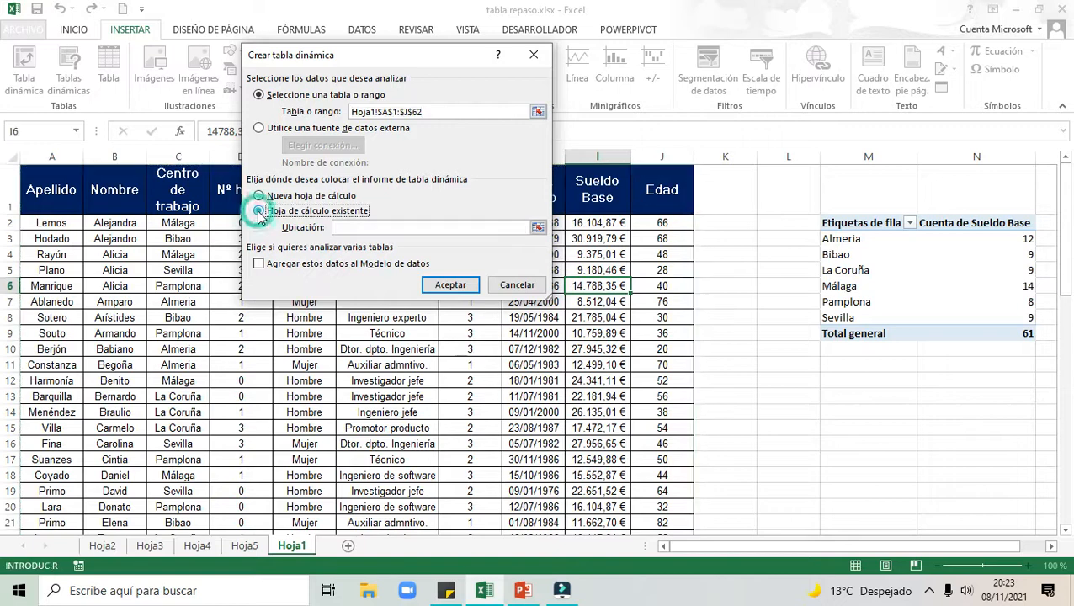
left_click(360, 227)
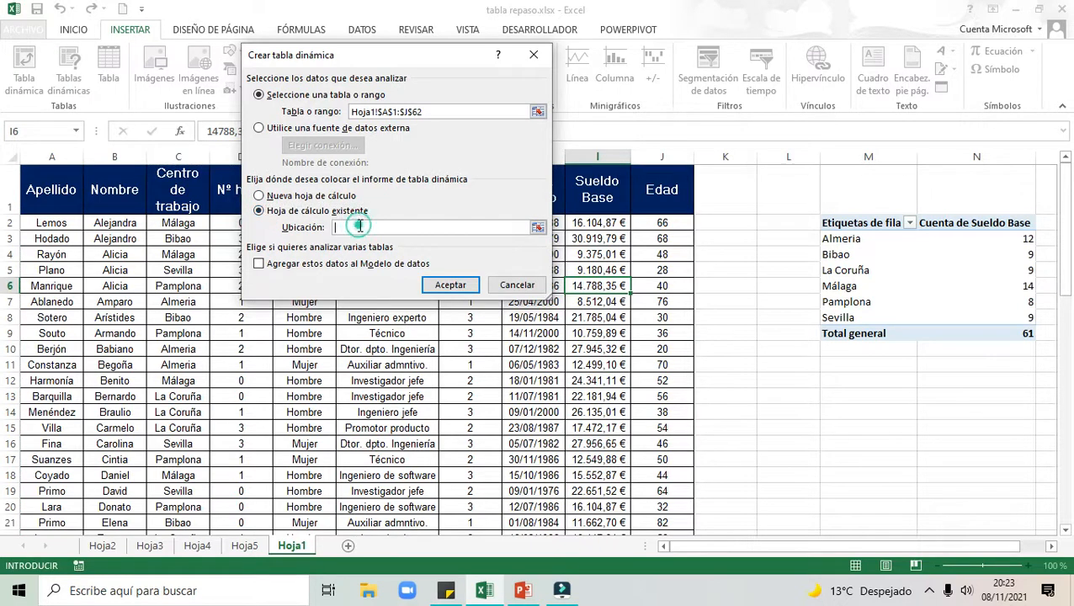
left_click(1051, 546)
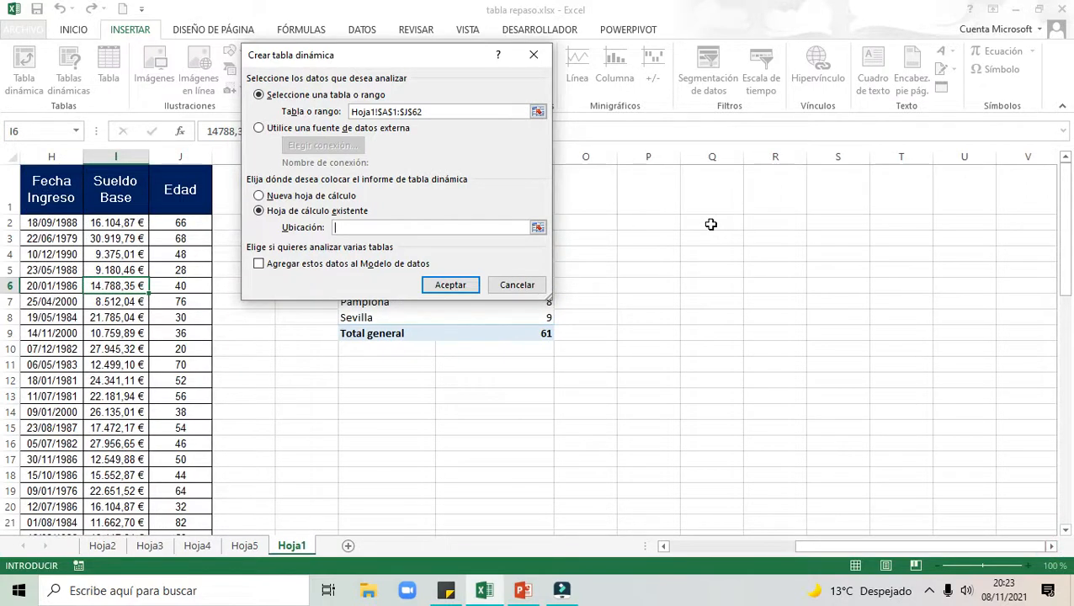
left_click(712, 224)
left_click(450, 285)
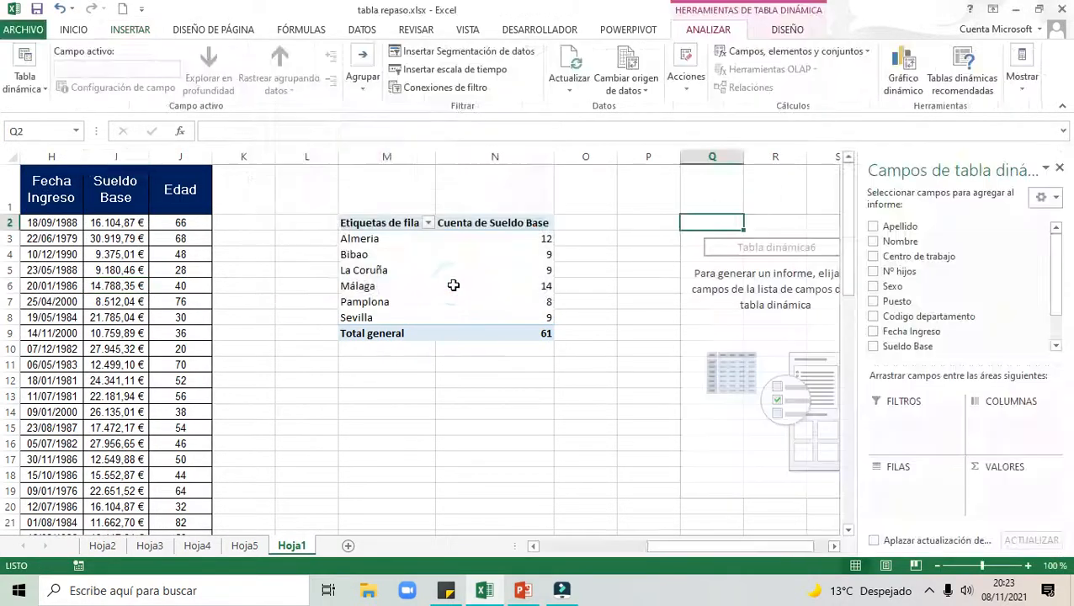
Lay out the second pivot table with Centro de trabajo as rows and the sum of Nº hijos as values.
left_click_drag(948, 261, 918, 492)
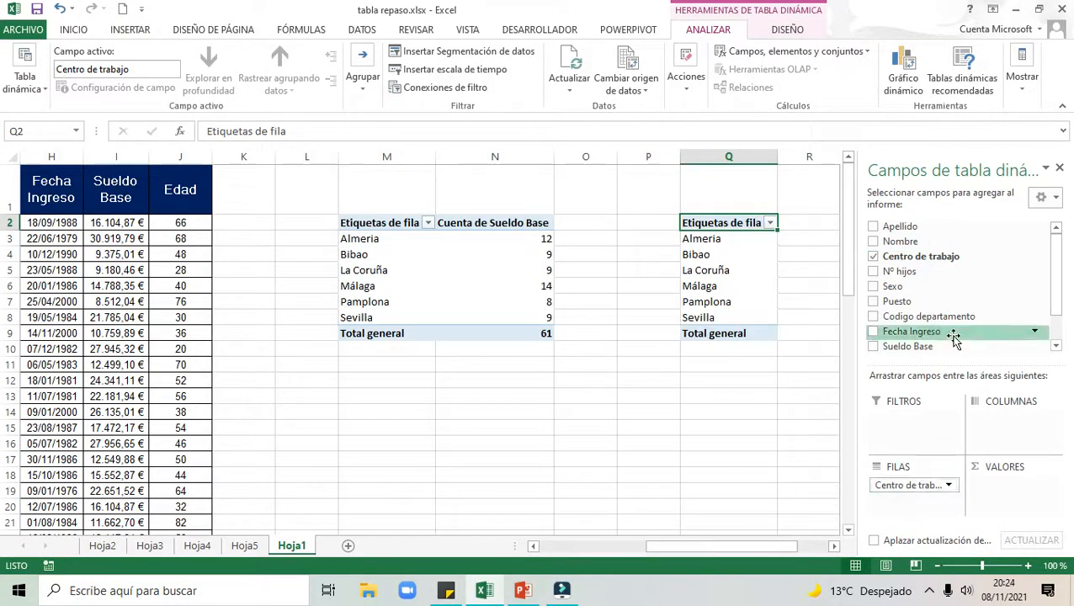
left_click_drag(900, 271, 993, 488)
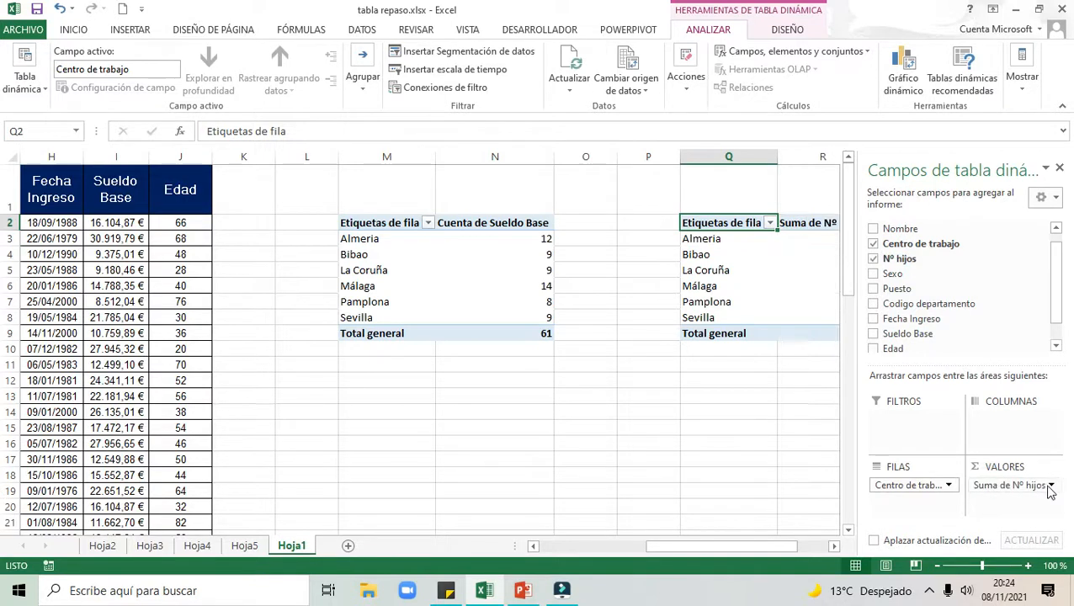
left_click(835, 546)
left_click(834, 547)
left_click(834, 546)
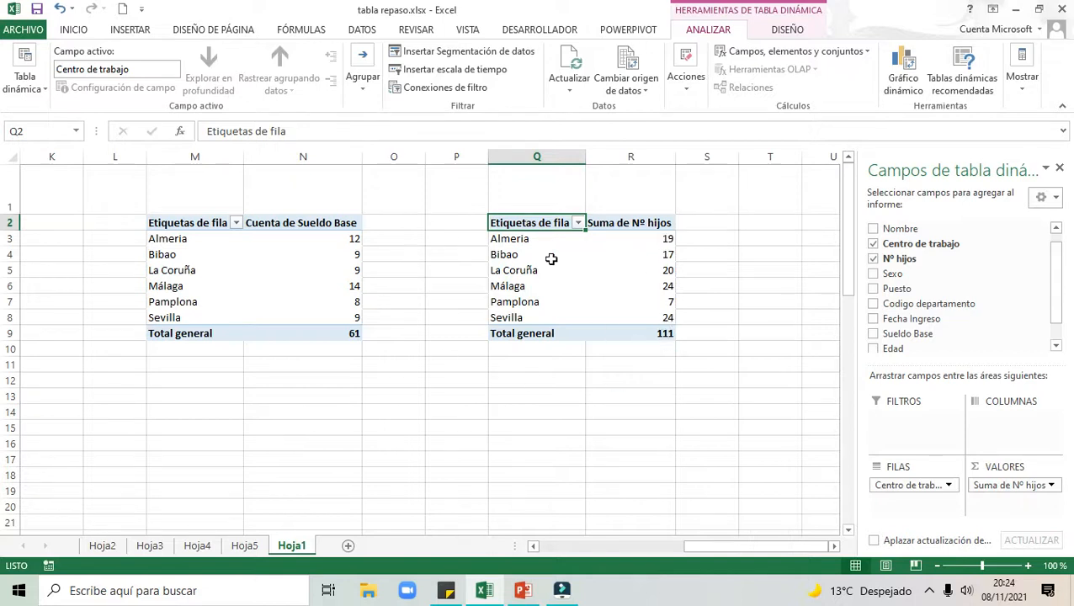
left_click(303, 267)
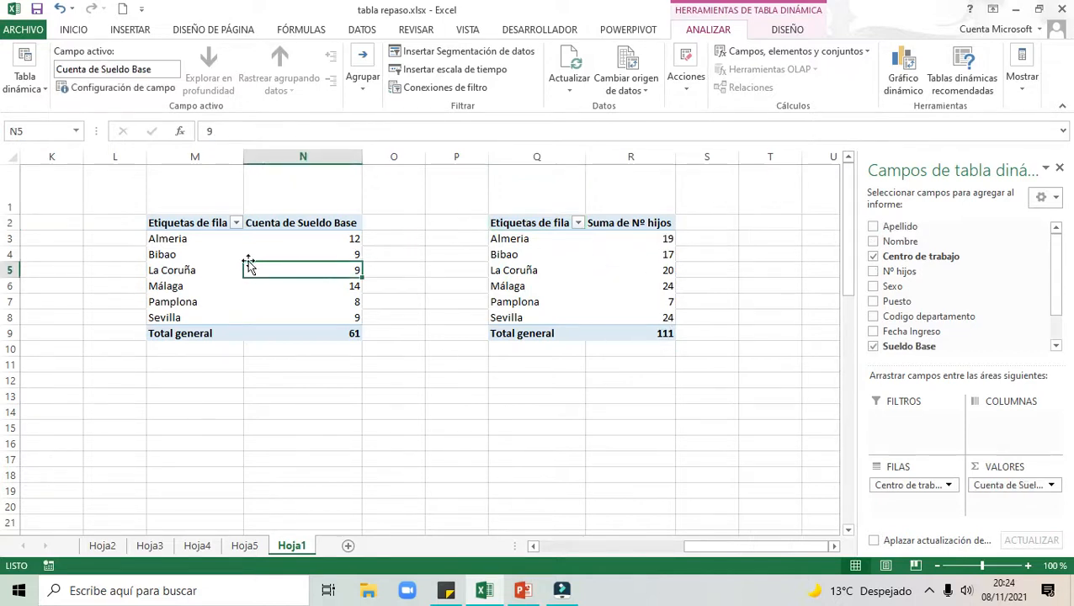
left_click(554, 258)
left_click(636, 267)
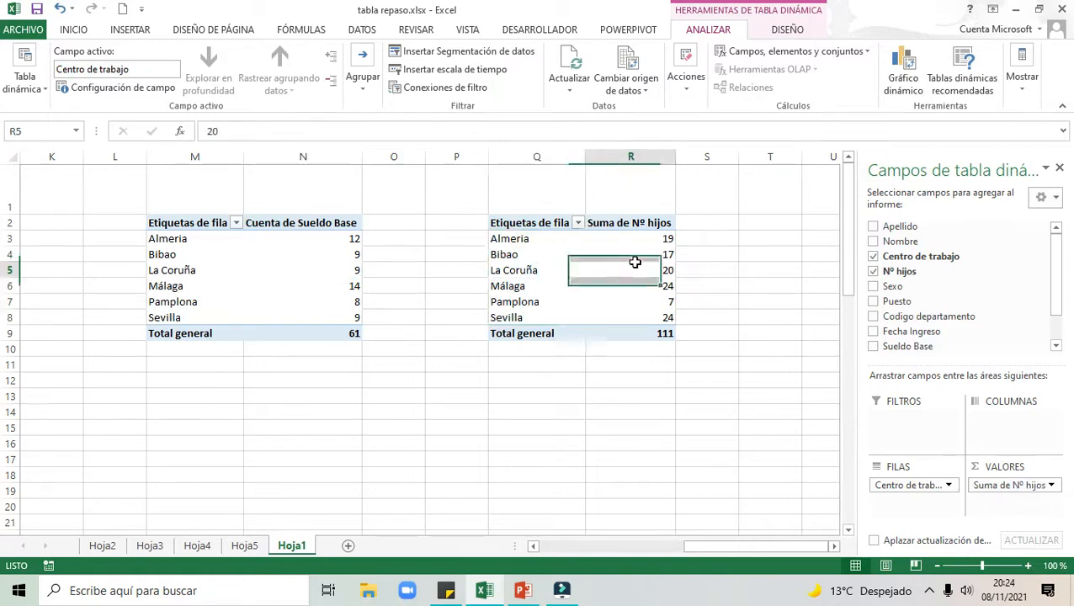
Insert slicers for Centro de trabajo, Nº hijos and Sueldo Base from the Sueldo Base pivot table, and spread them out below the tables.
left_click(290, 254)
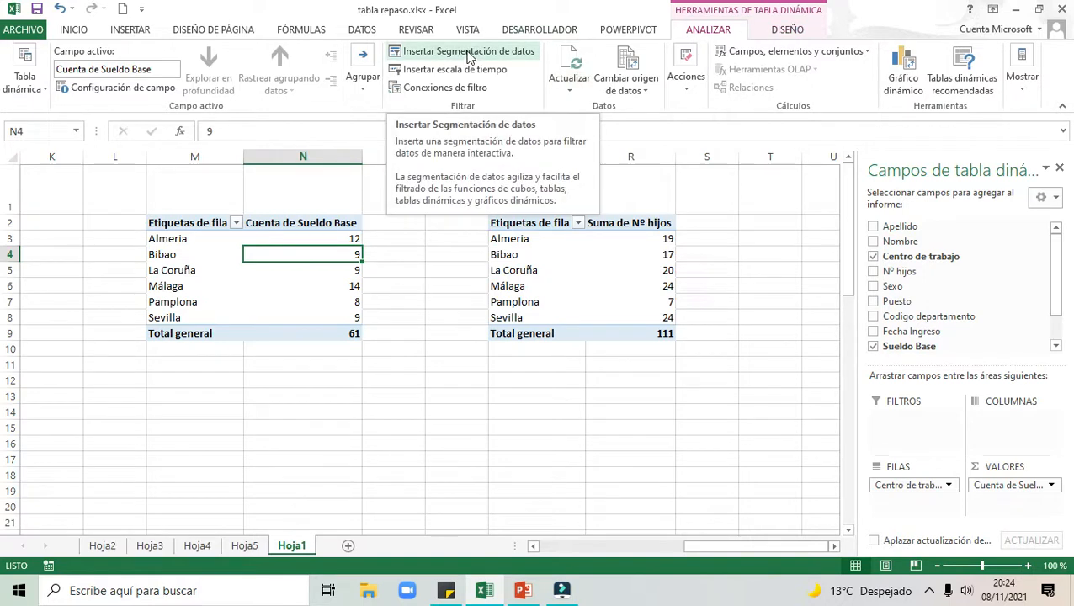
left_click(469, 52)
left_click(570, 158)
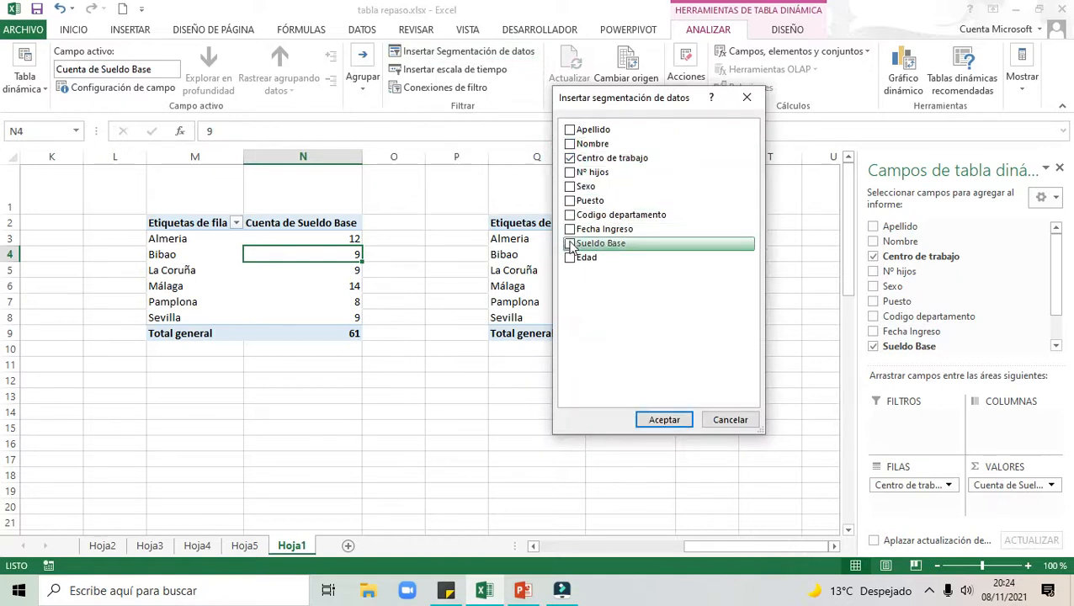
left_click(569, 243)
left_click(570, 172)
left_click(654, 420)
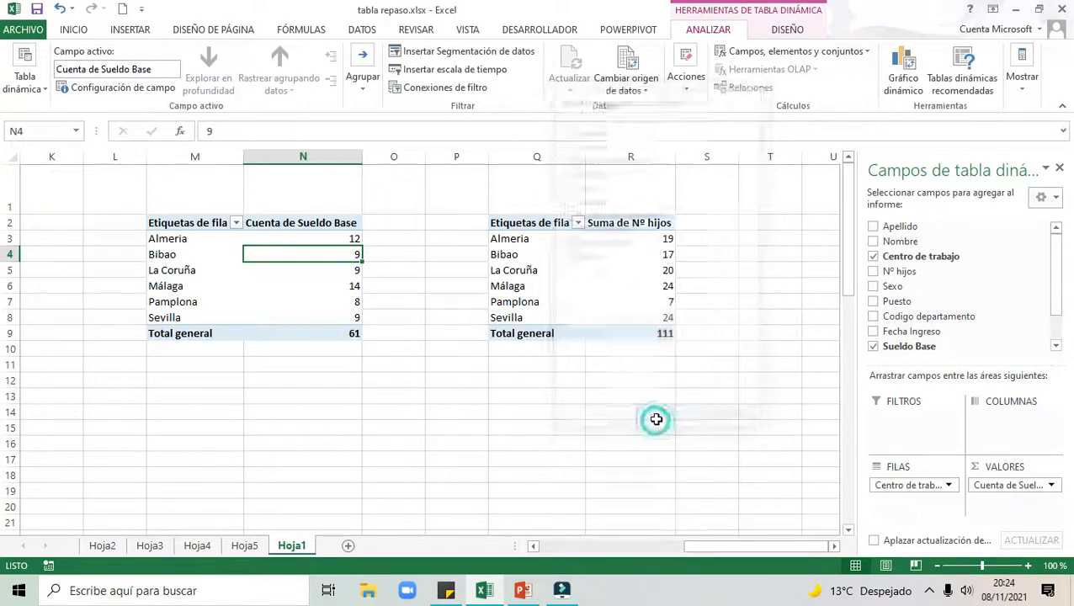
left_click_drag(509, 302, 815, 312)
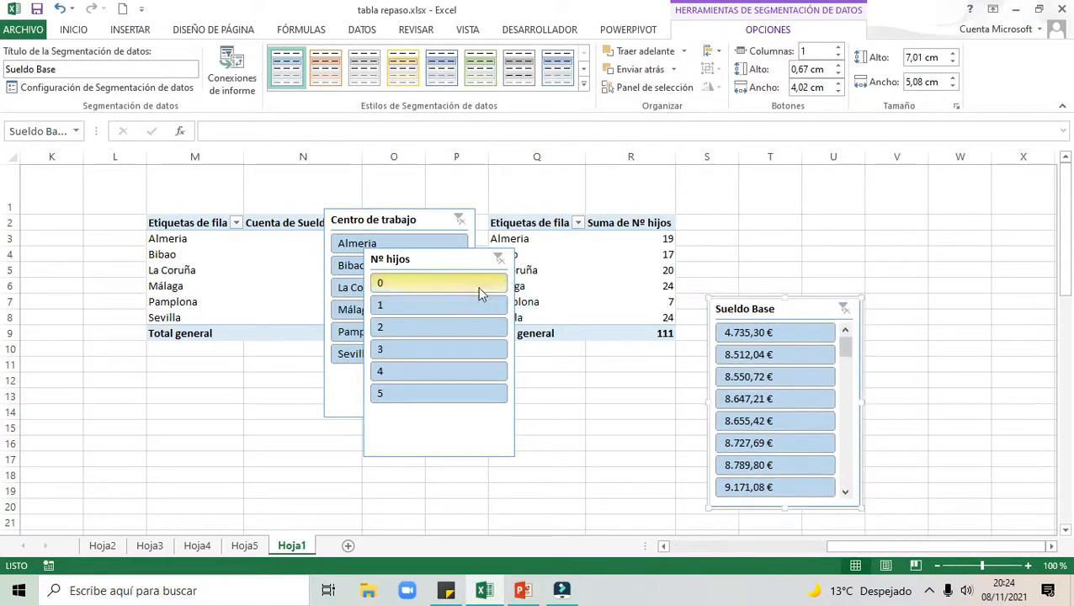
left_click_drag(446, 259, 530, 318)
left_click_drag(402, 229, 294, 350)
Try the Centro de trabajo slicer with Almeria, Bibao and La Coruña in turn, and clear its filter.
left_click(263, 366)
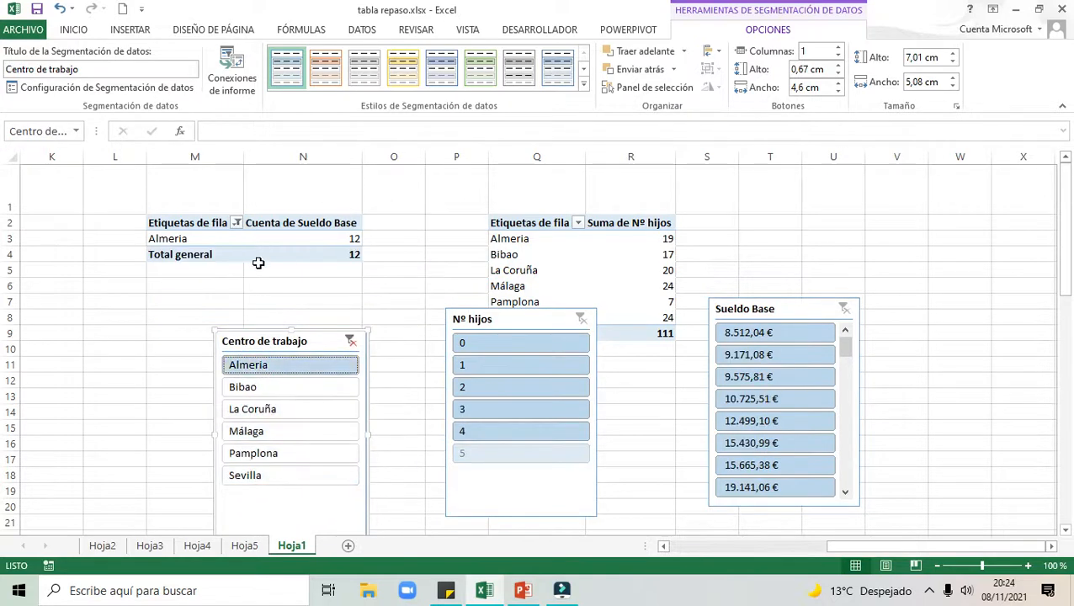
left_click(278, 386)
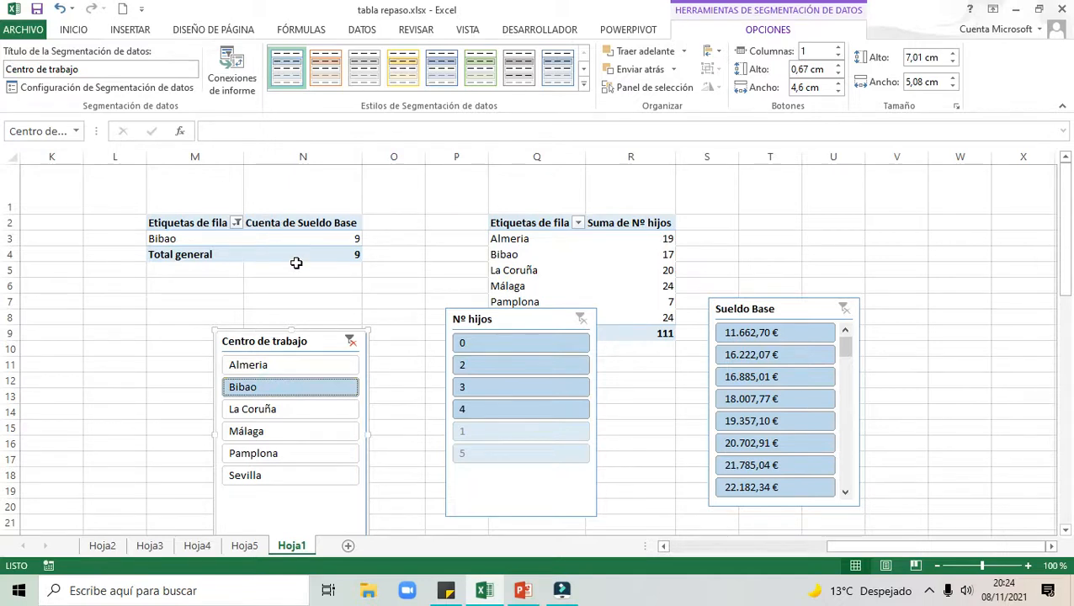
left_click(263, 408)
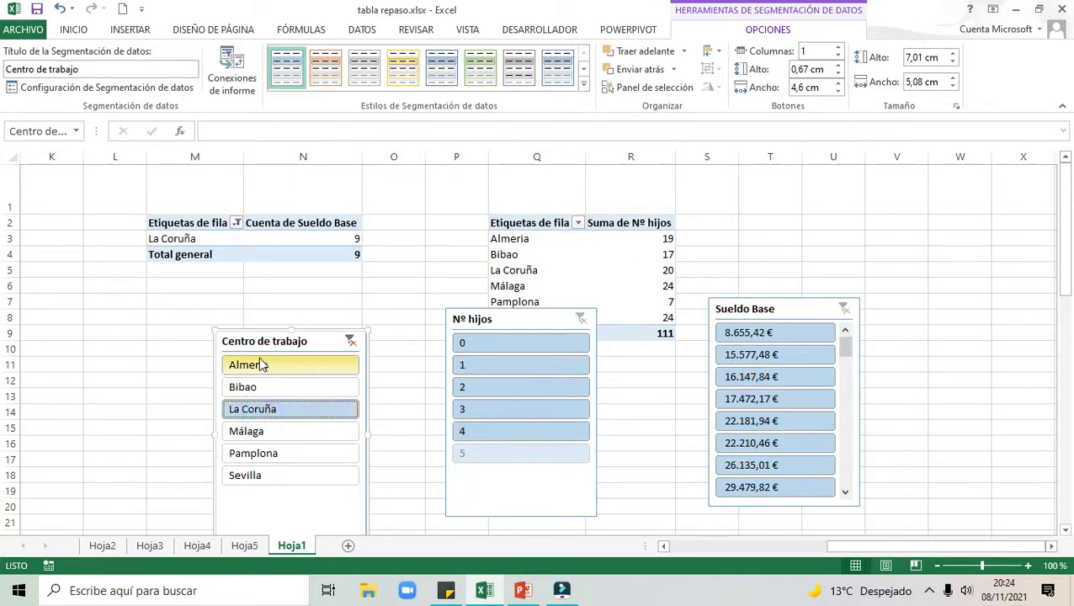
left_click(350, 342)
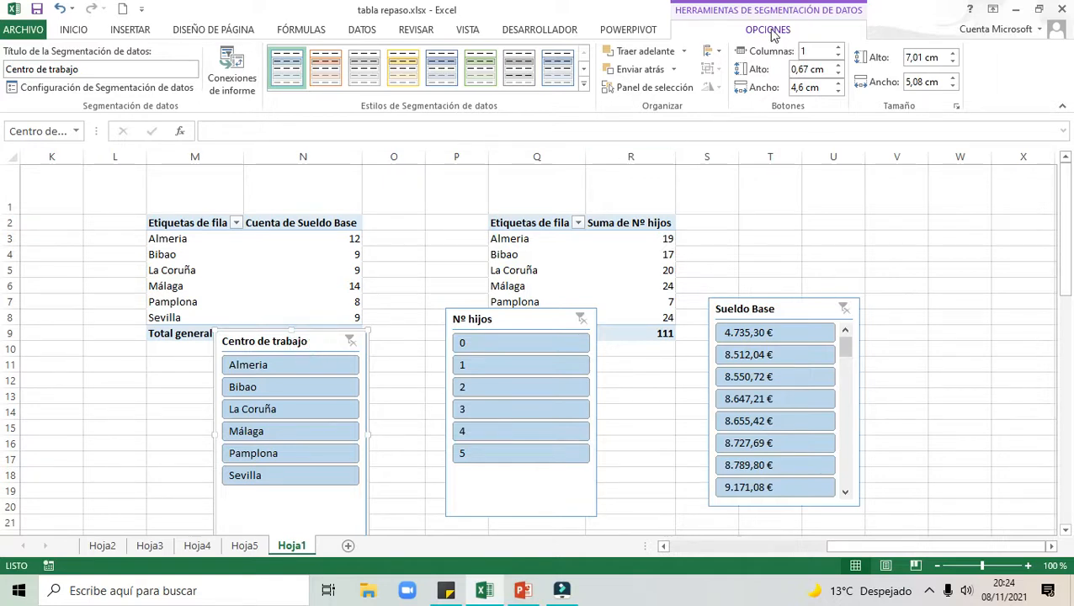
Connect the Centro de trabajo slicer to Tabla dinámica6 as well, so that it filters both pivot tables on Hoja1.
left_click(233, 76)
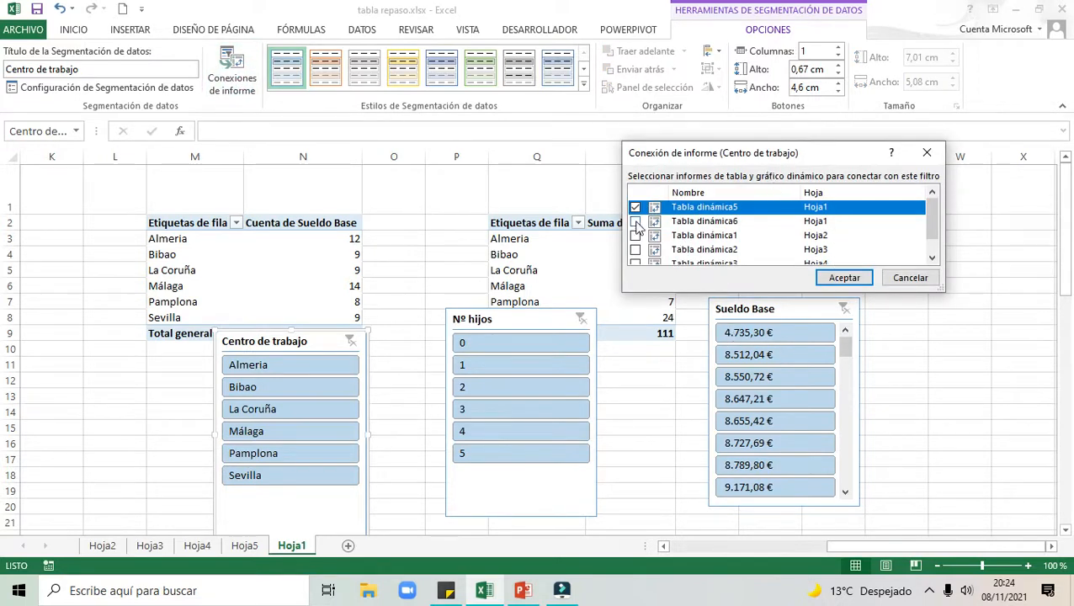
left_click(635, 222)
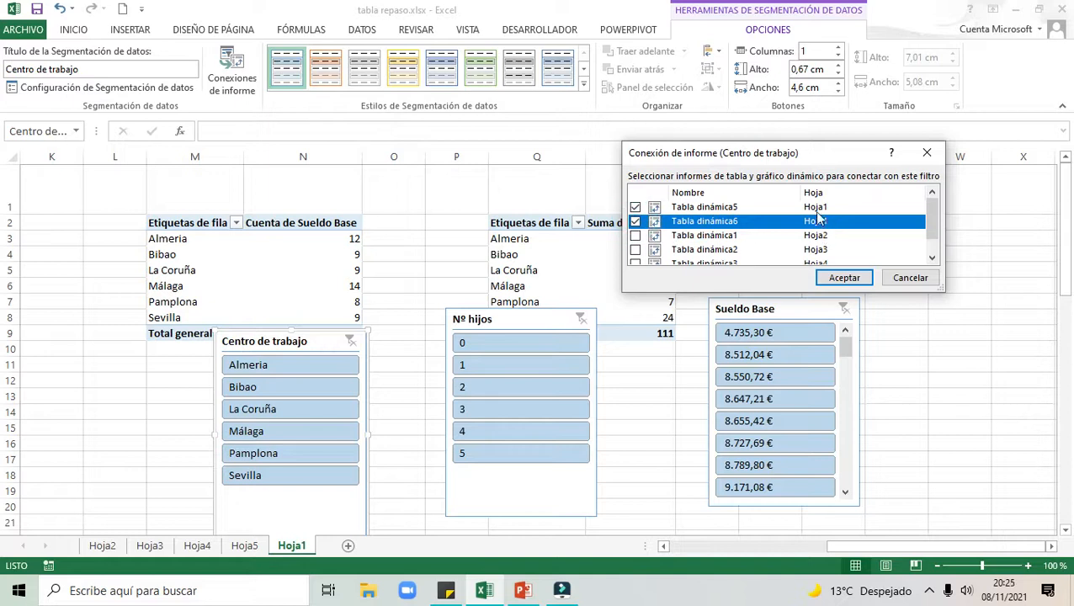
left_click(844, 278)
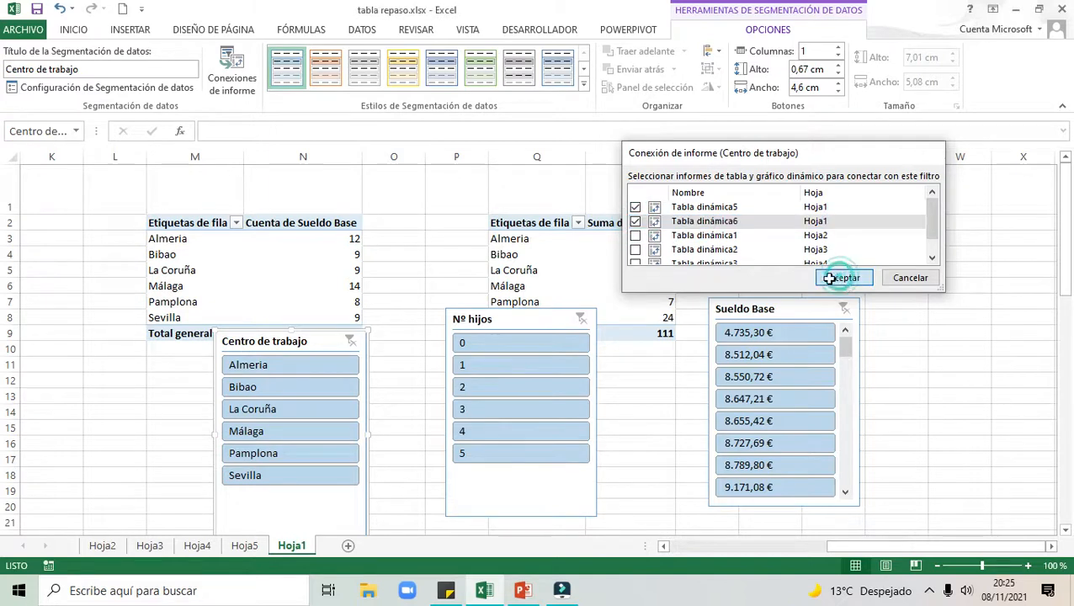
Connect the Nº hijos and Sueldo Base slicers to Tabla dinámica6 as well, so that both filter the two pivot tables on Hoja1.
left_click(531, 324)
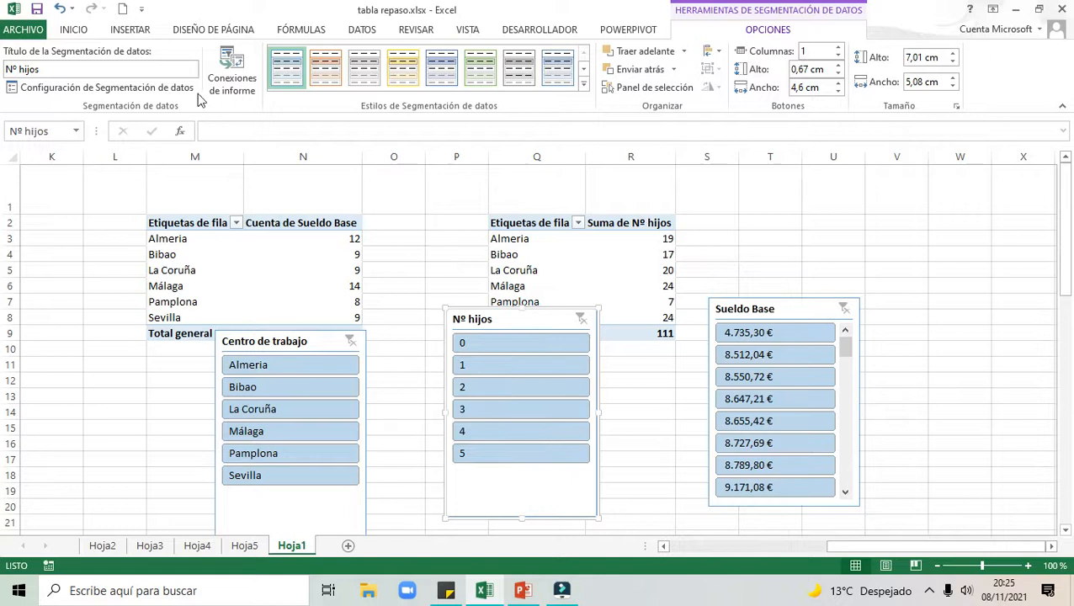
left_click(255, 84)
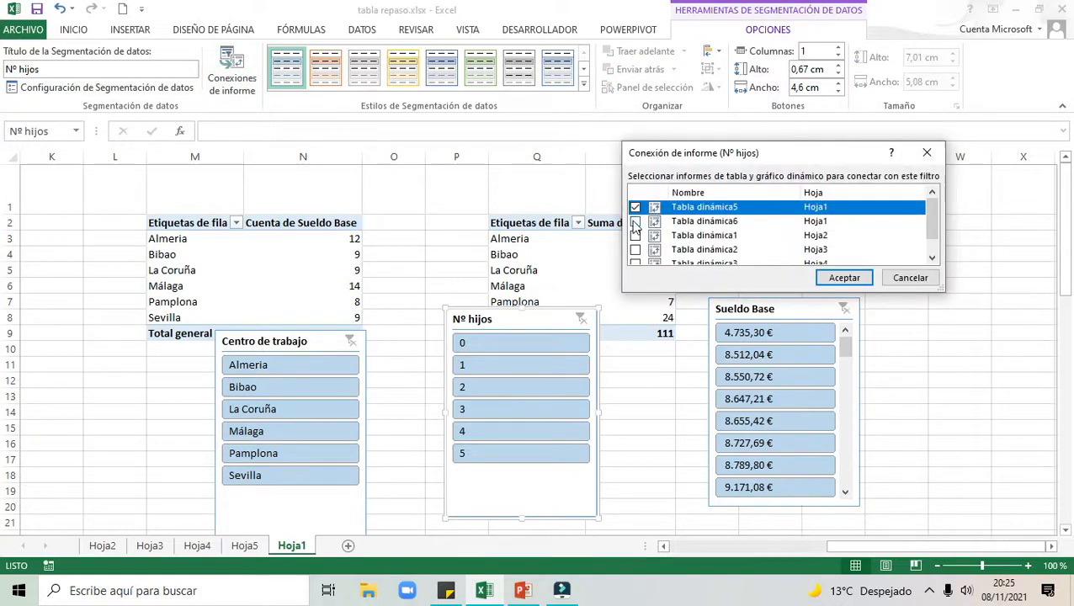
left_click(636, 222)
left_click(836, 278)
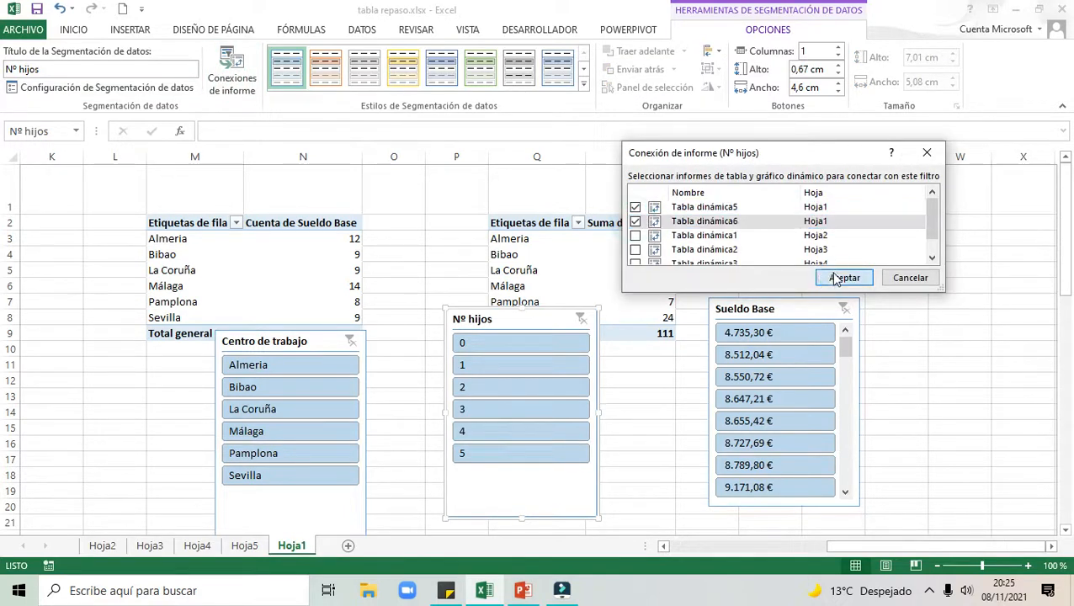
left_click(758, 308)
left_click(226, 69)
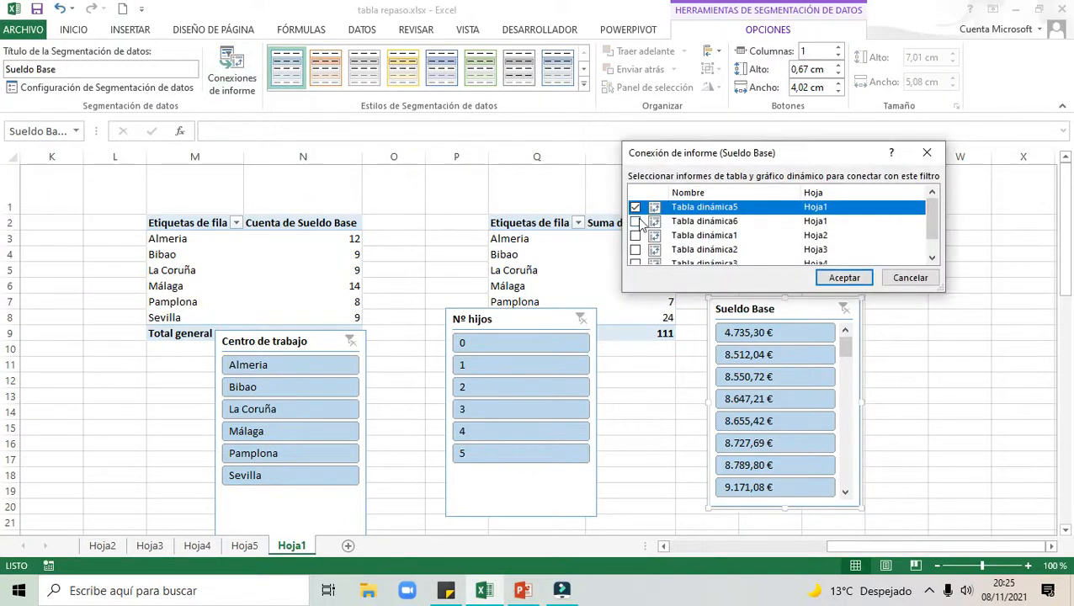
left_click(635, 222)
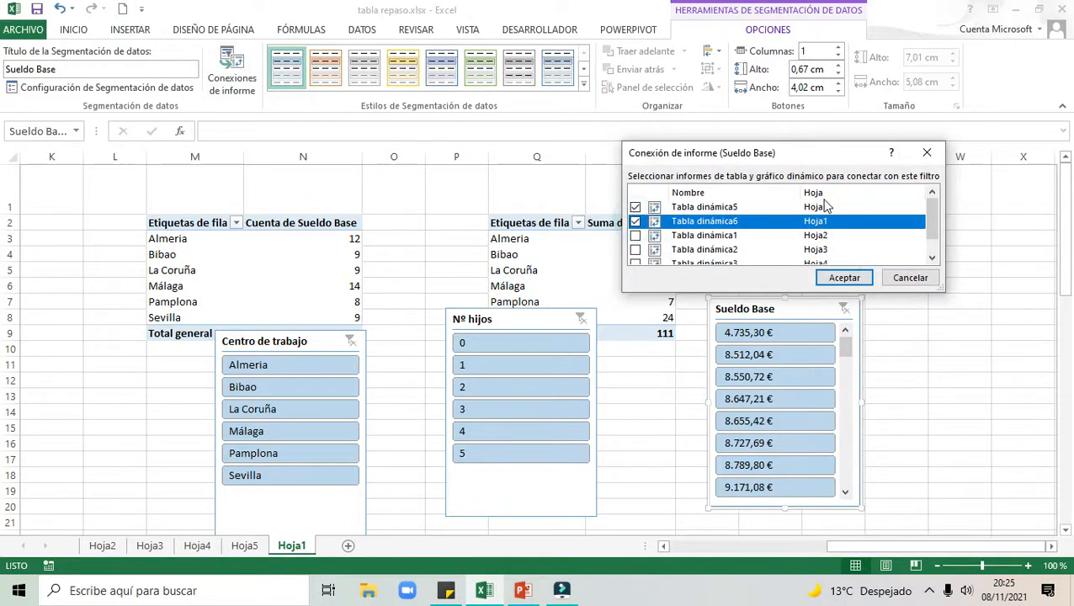
Filter both pivot tables with the Centro de trabajo slicer by Bibao, La Coruña, Málaga and Pamplona in turn.
left_click(248, 388)
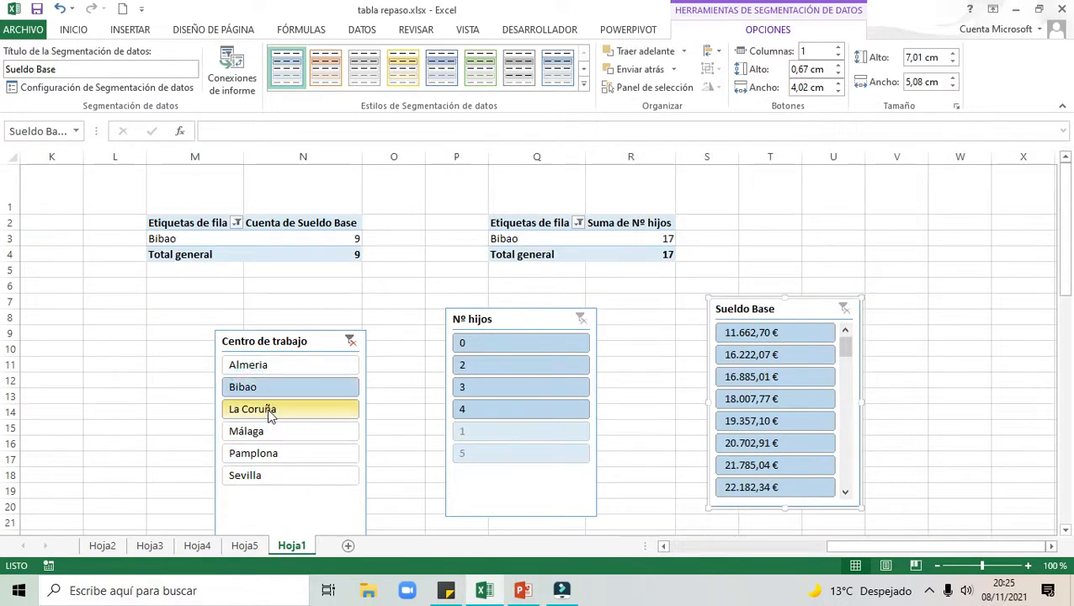
left_click(257, 409)
left_click(271, 434)
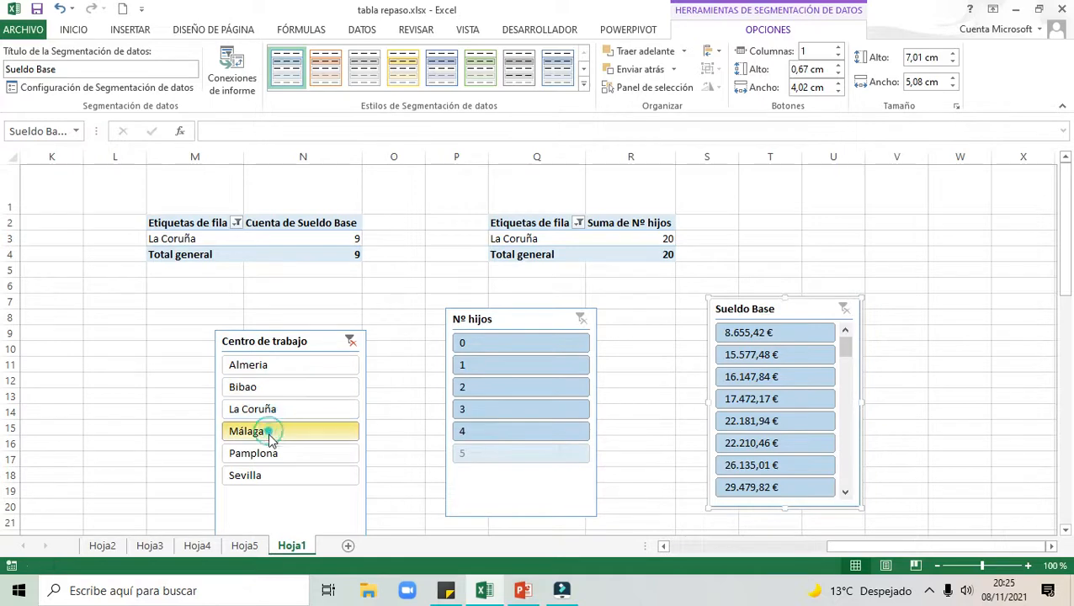
left_click(269, 453)
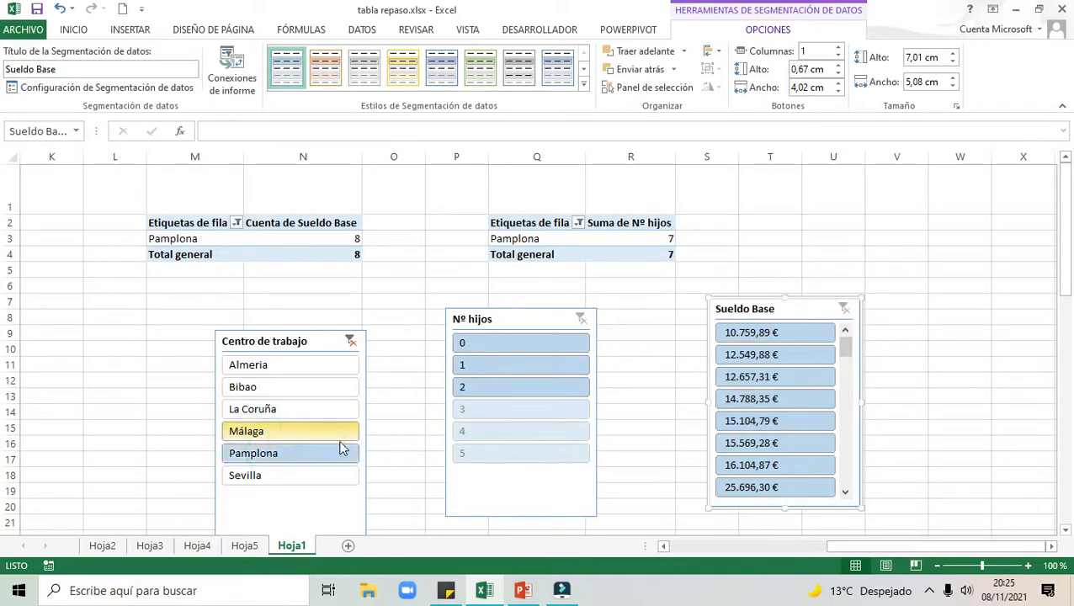
Create a pivot table from the employee data on a new sheet, with Centro de trabajo as rows and the sum of Sueldo Base as values.
left_click_drag(903, 545, 562, 542)
left_click(303, 286)
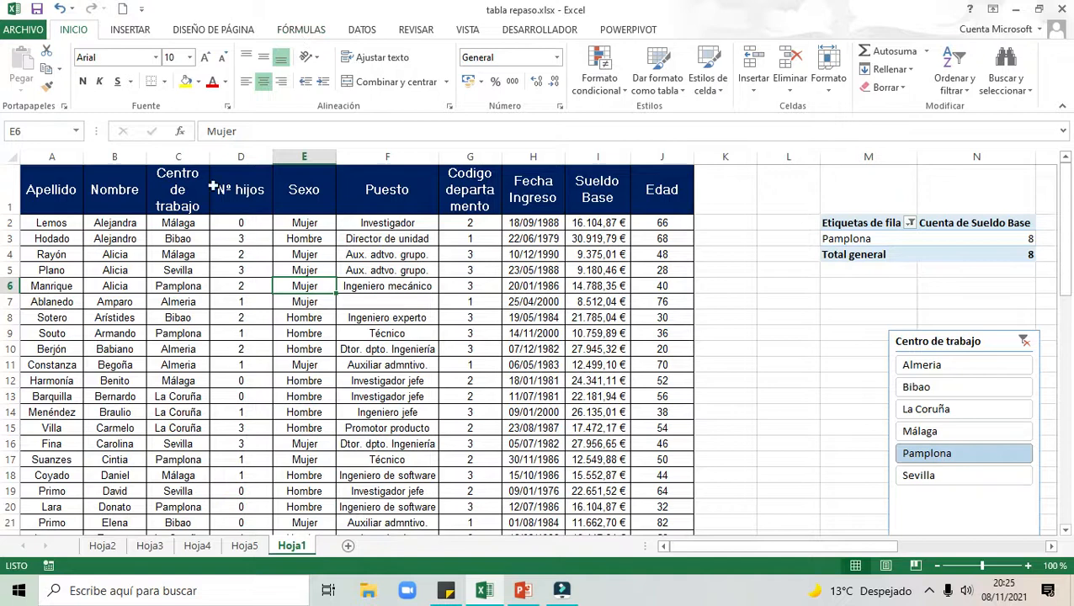
left_click(137, 30)
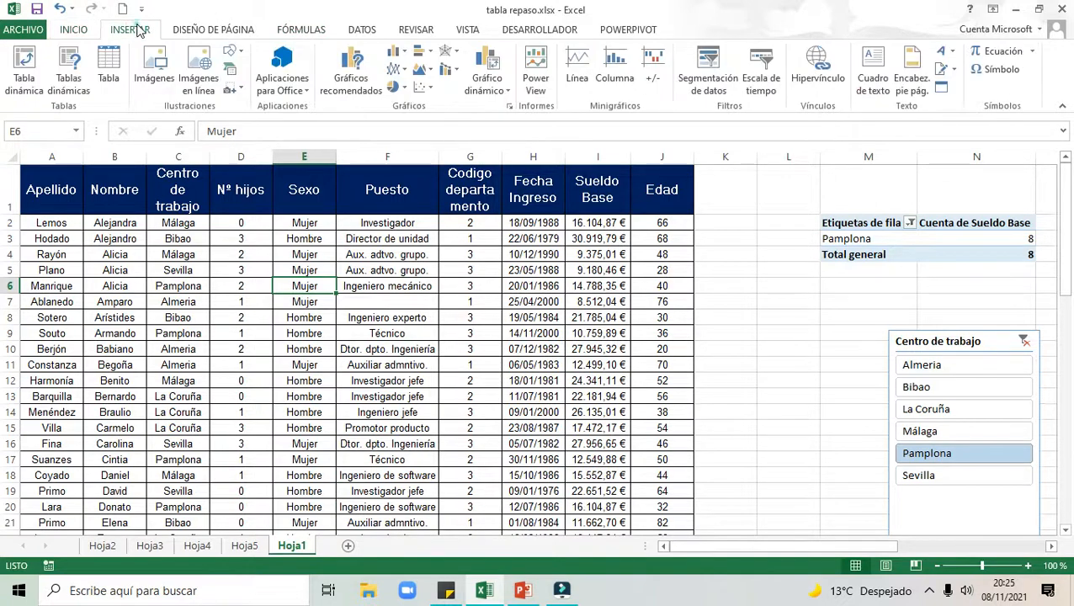
left_click(22, 76)
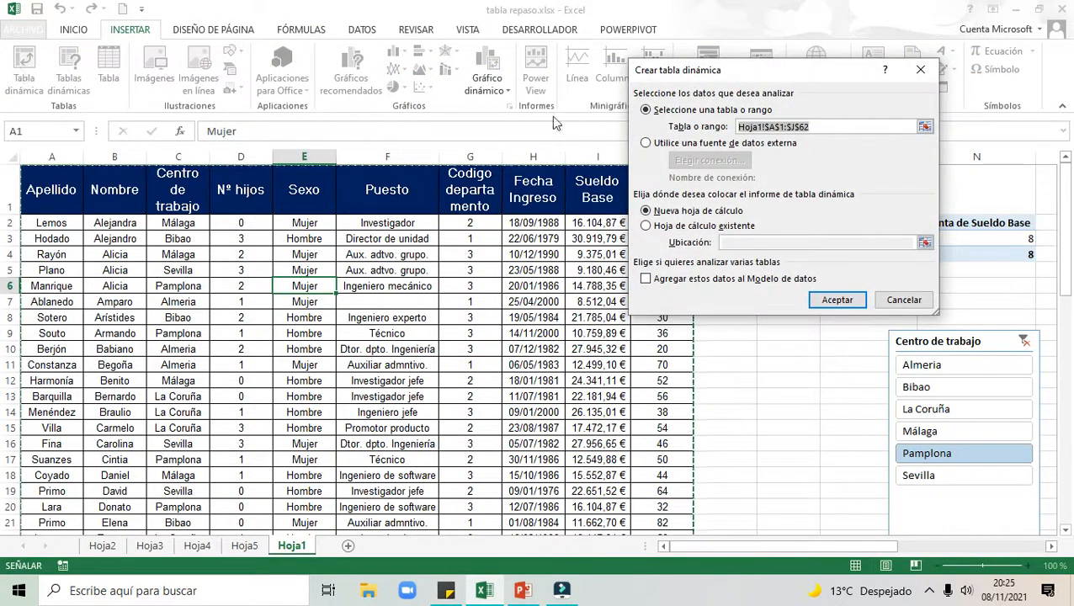
left_click(815, 299)
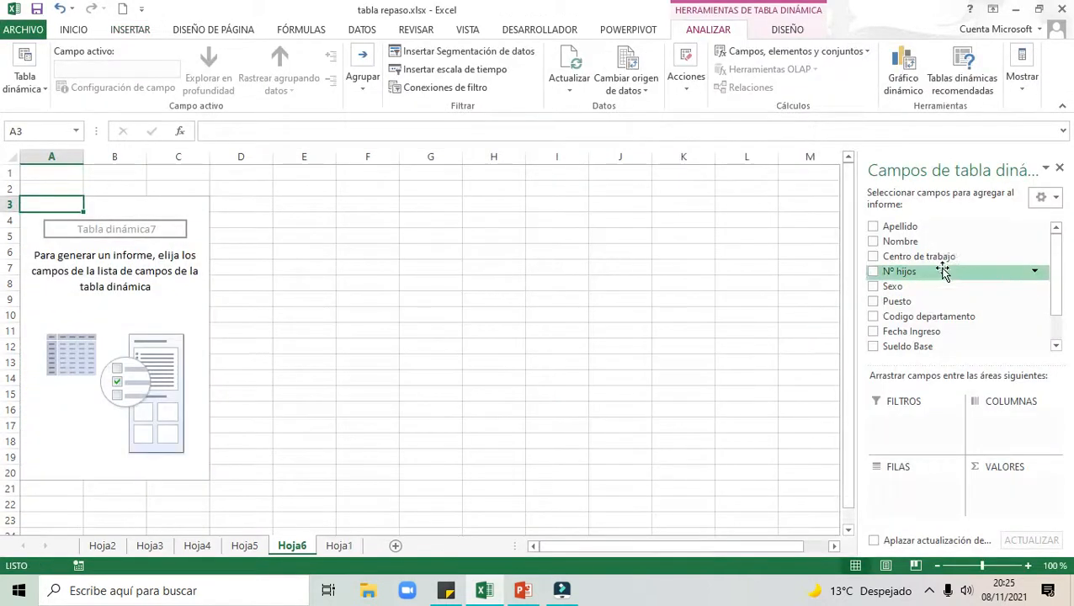
left_click_drag(934, 263, 899, 496)
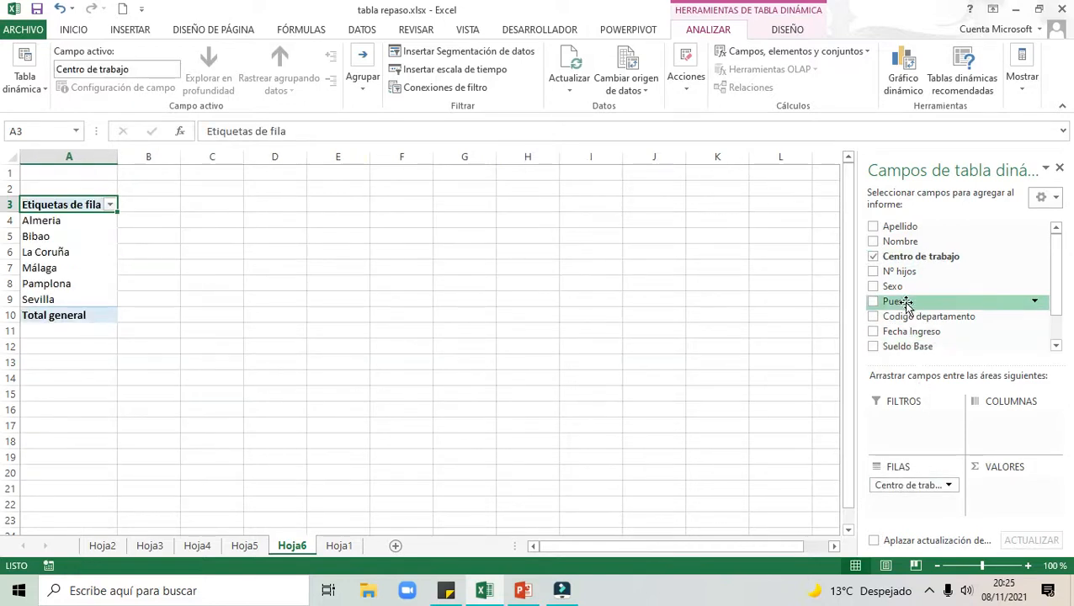
left_click_drag(918, 349, 1002, 488)
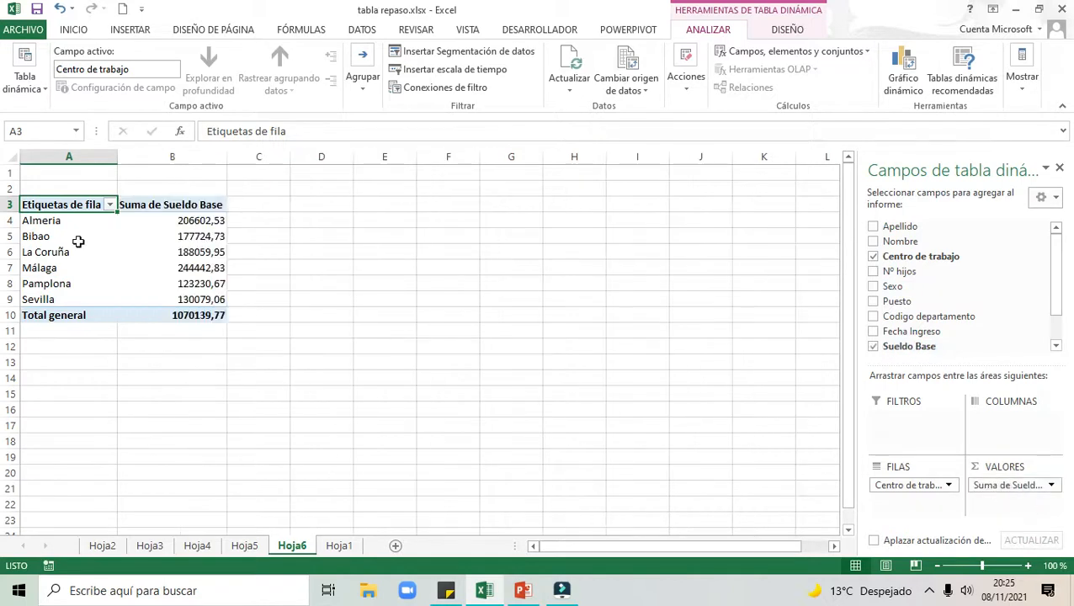
Insert a clustered column pivot chart of the Sueldo Base sums and place it beside the pivot table, level with its header row.
left_click(189, 250)
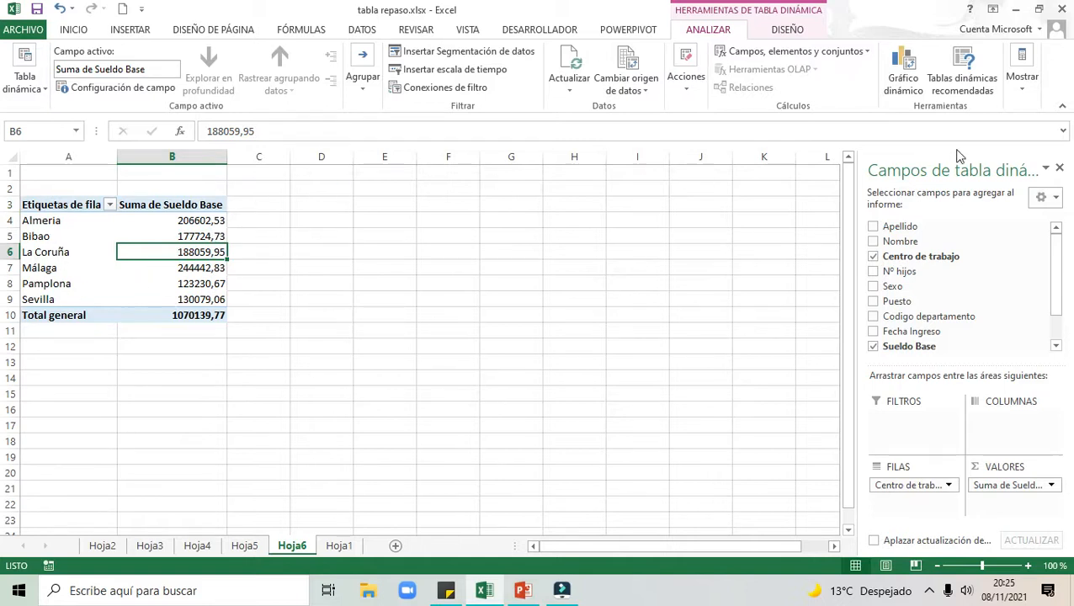
left_click(903, 84)
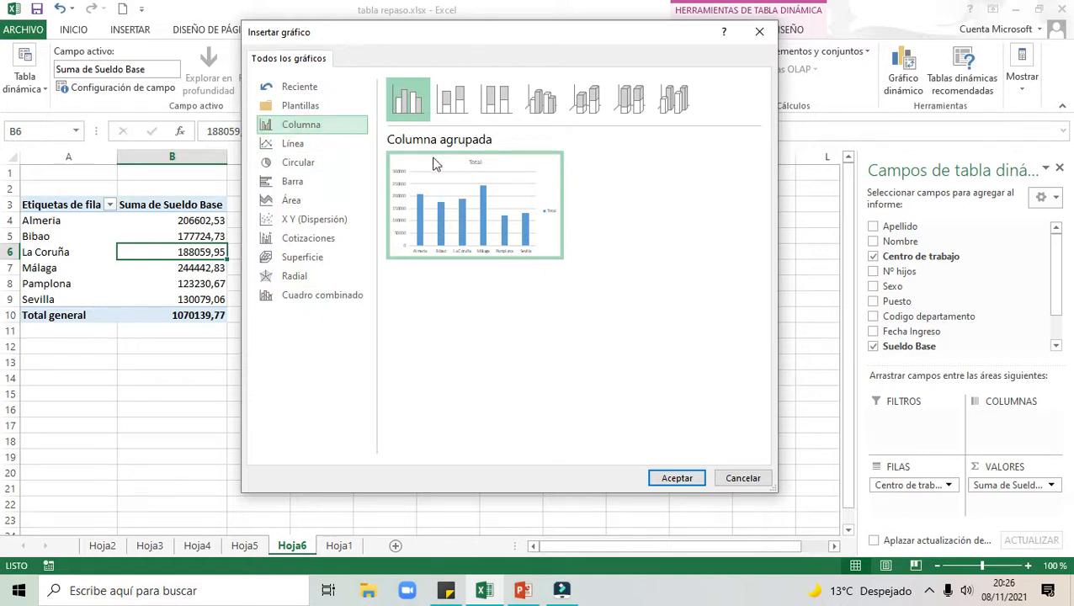
left_click(678, 476)
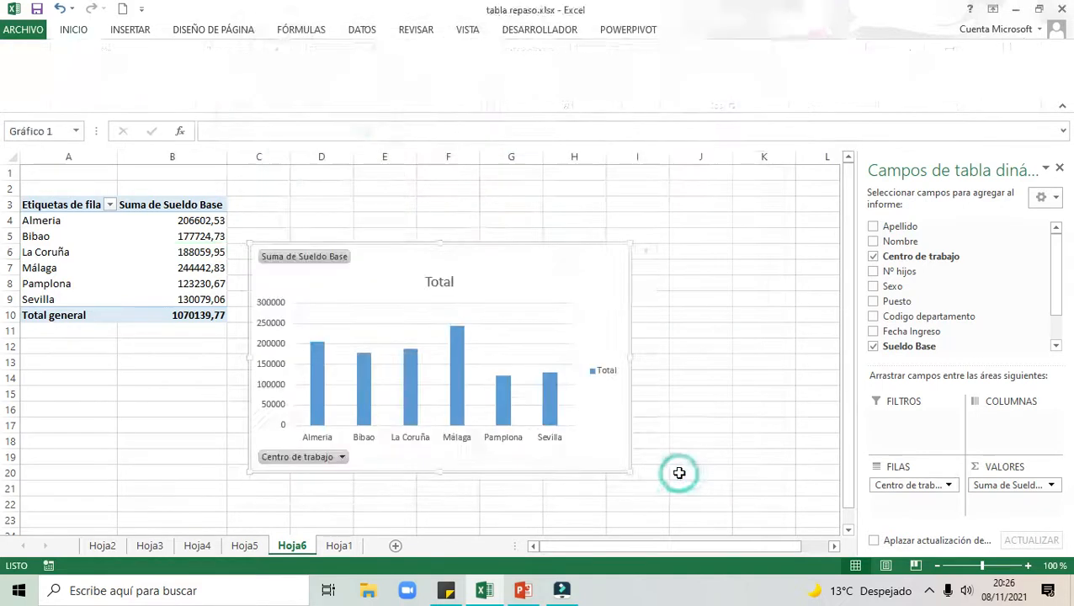
left_click_drag(589, 245, 648, 210)
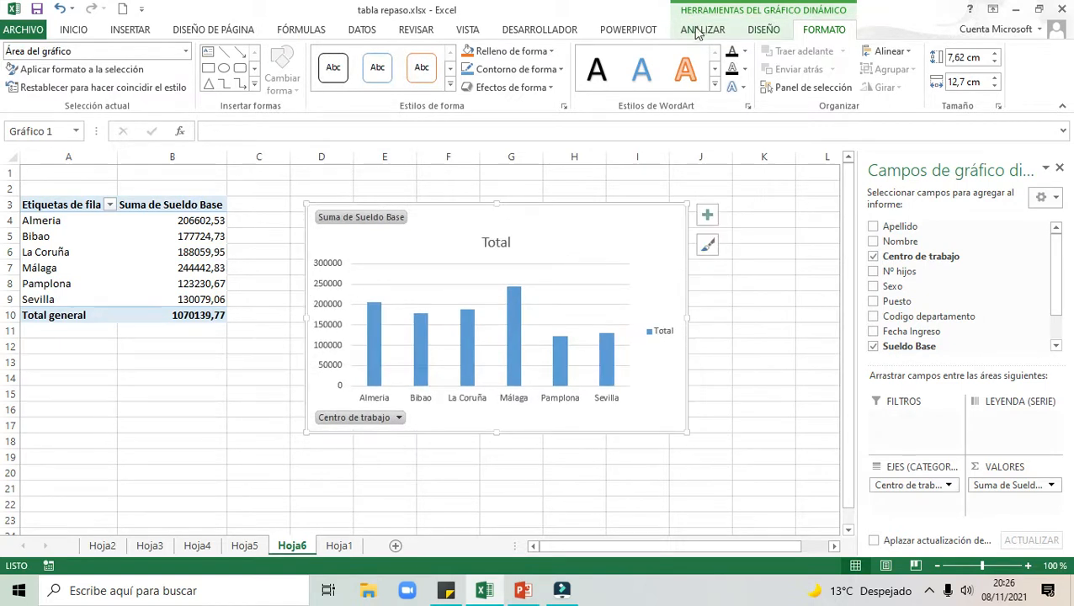
Fill the pivot chart's background with the gold theme colour.
left_click(764, 31)
left_click(702, 29)
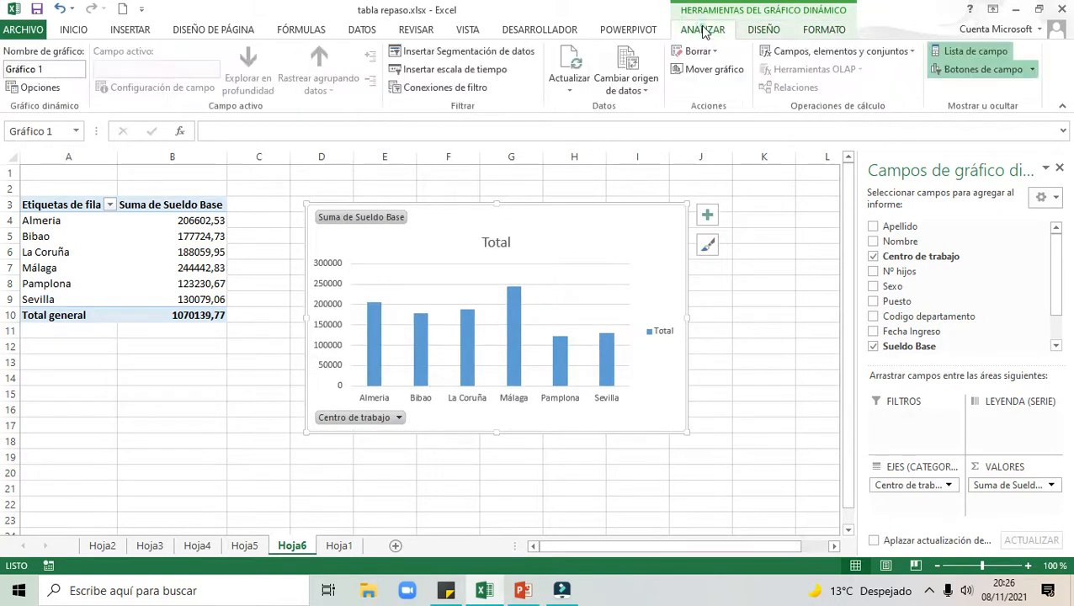
left_click(829, 29)
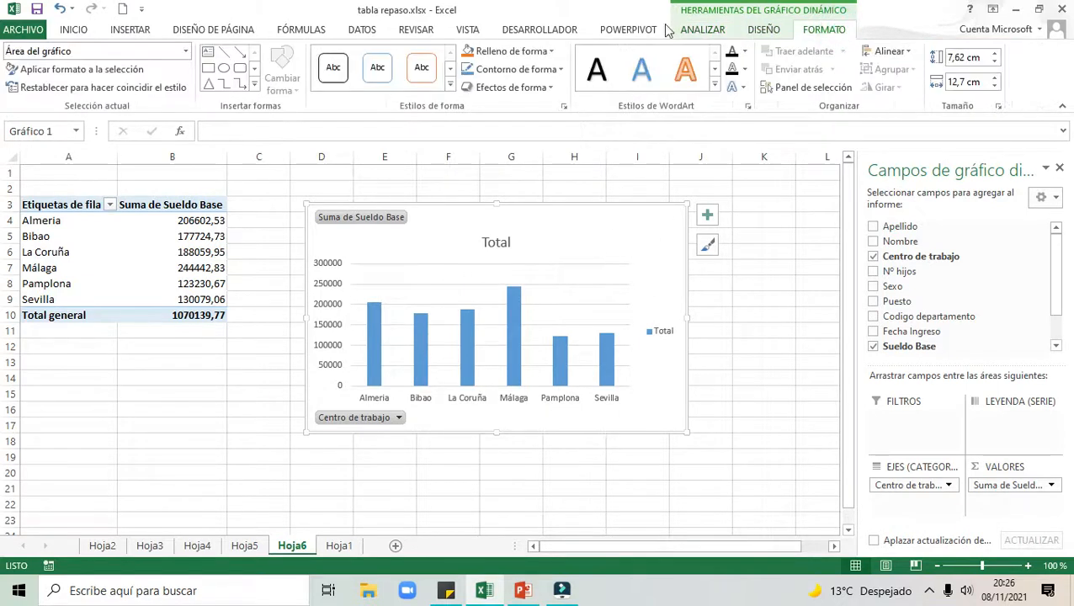
left_click(550, 51)
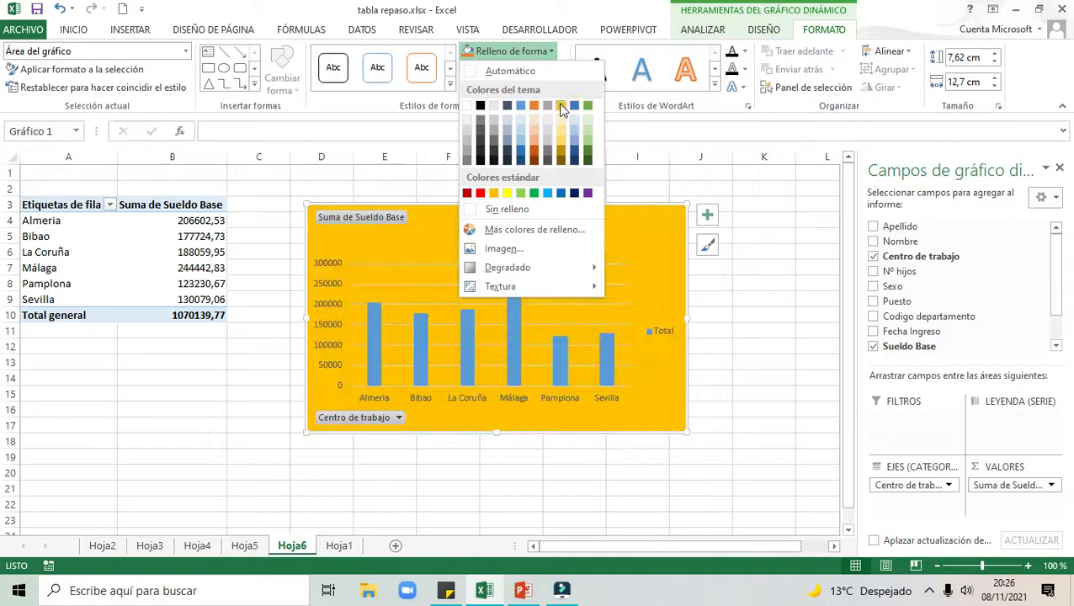
left_click(561, 106)
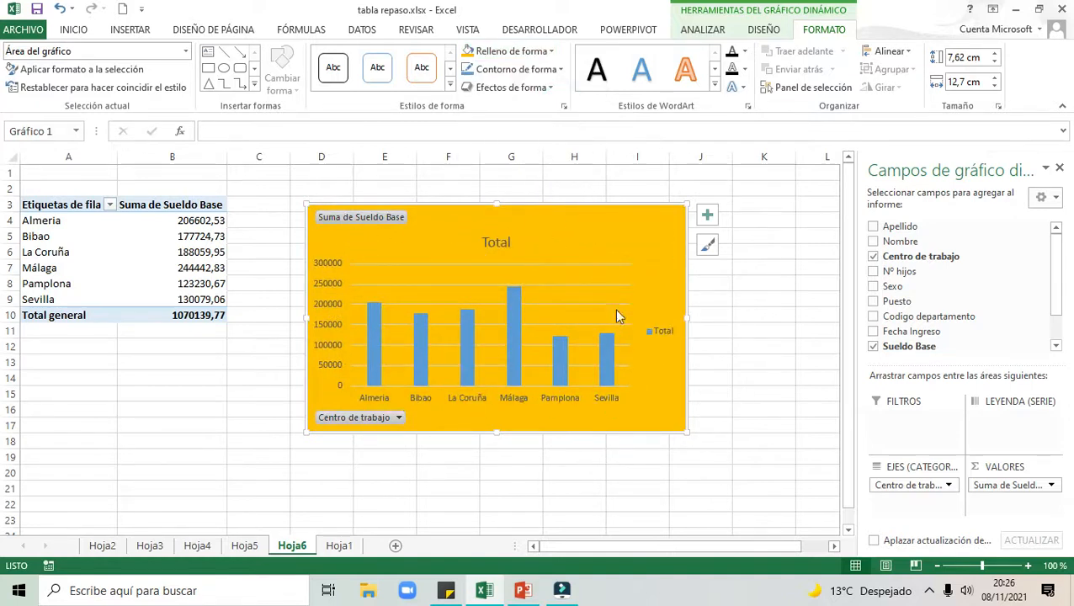
Filter the pivot chart's Centro de trabajo field to show only Bibao and Pamplona.
left_click(400, 419)
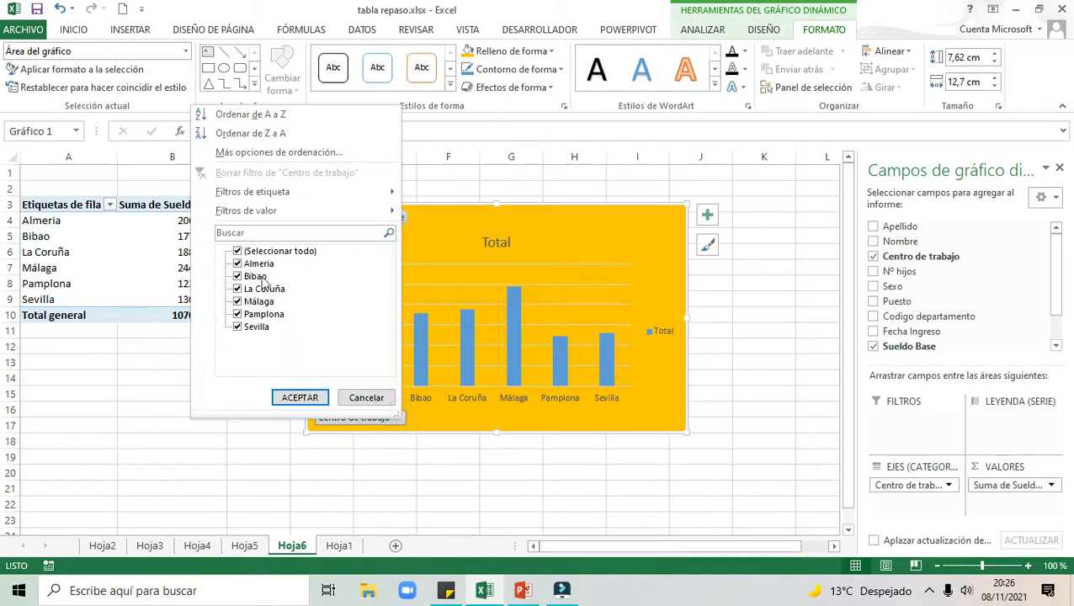
left_click(237, 251)
left_click(237, 276)
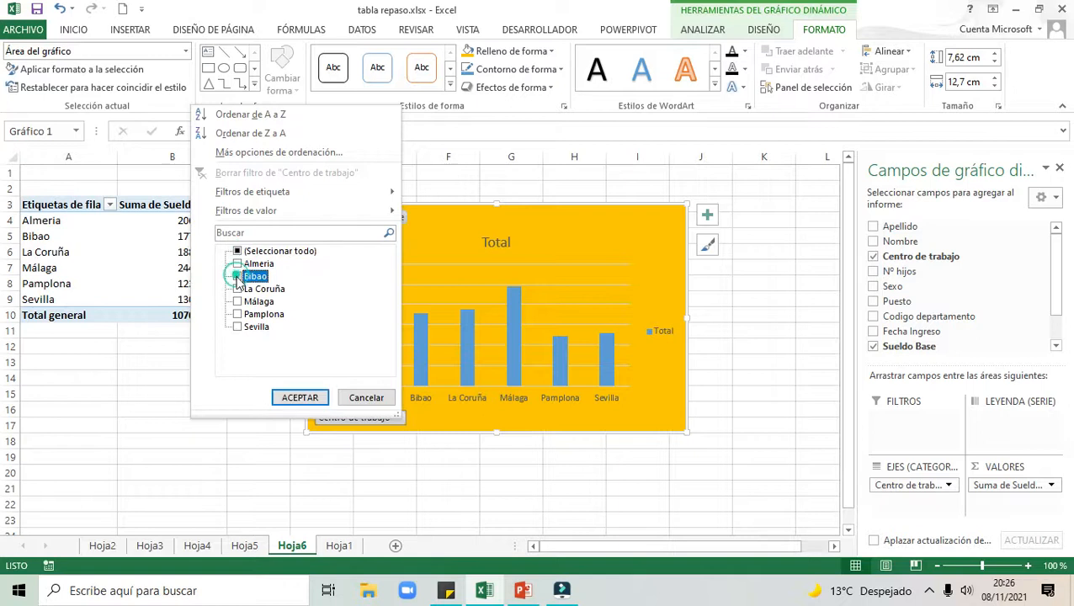
left_click(237, 314)
left_click(299, 397)
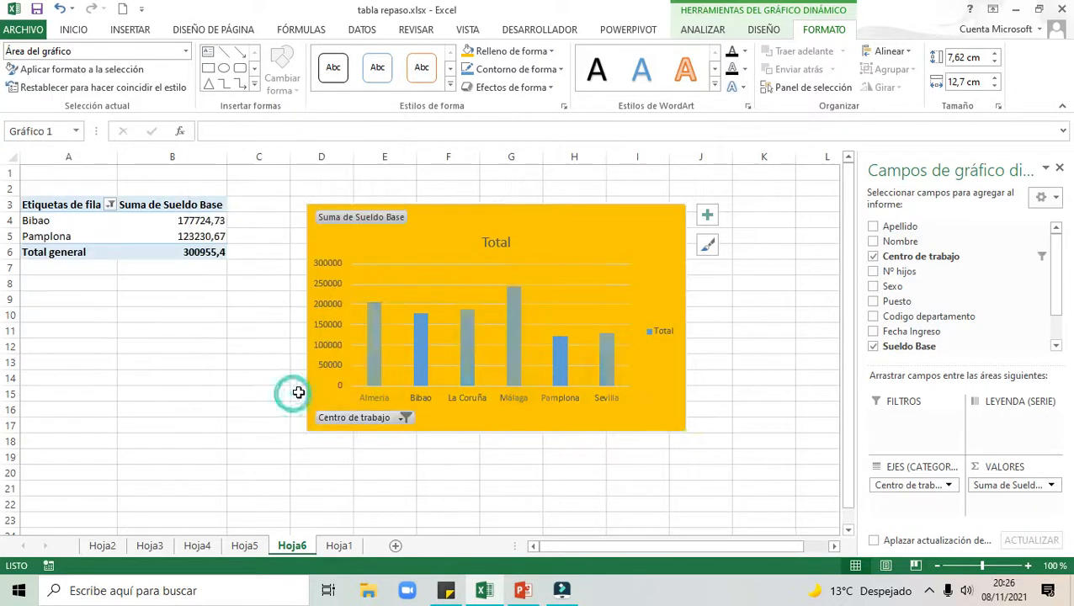
Change the chart's Sueldo Base value field to be summarised by average (Promedio).
right_click(370, 218)
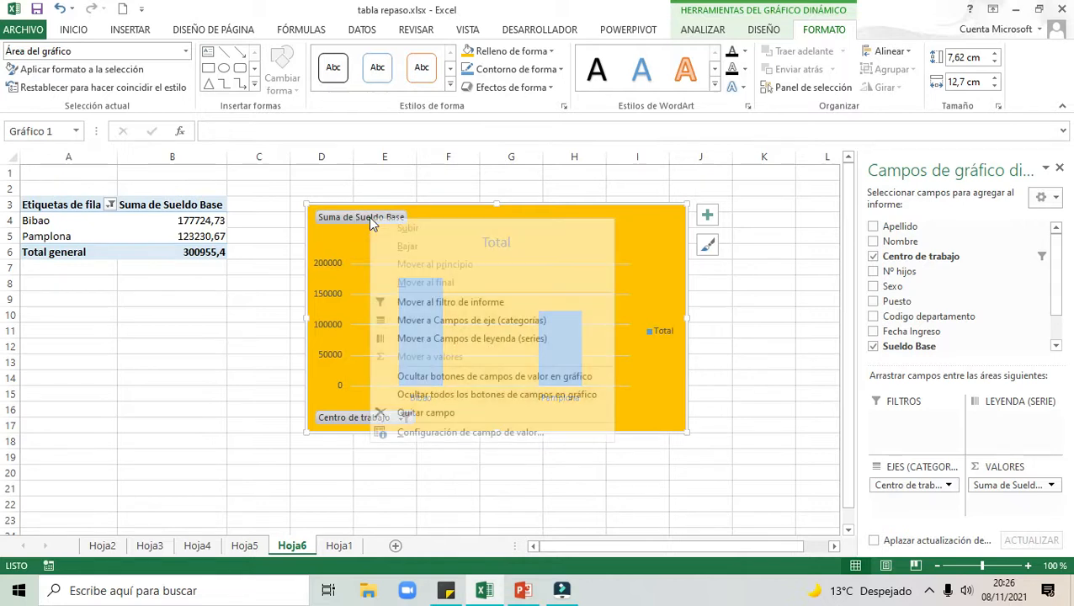
left_click(436, 433)
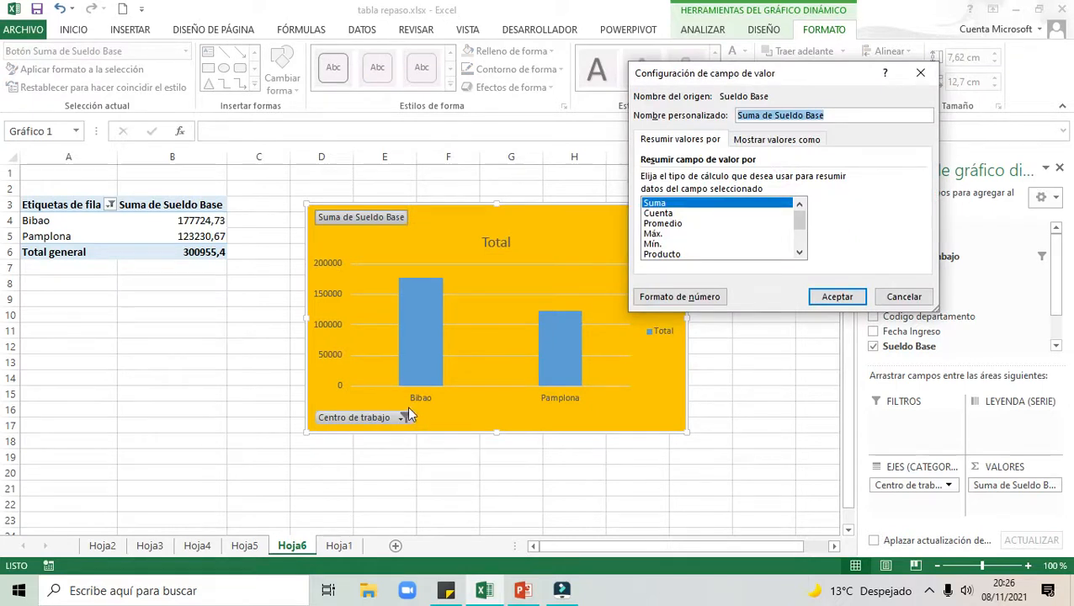
left_click(673, 224)
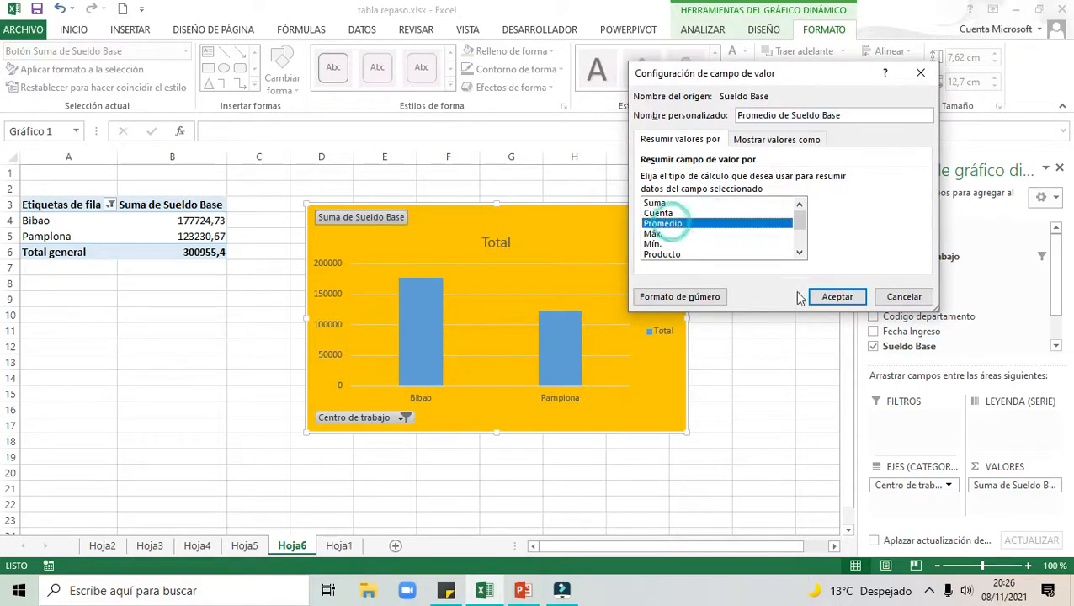
left_click(834, 297)
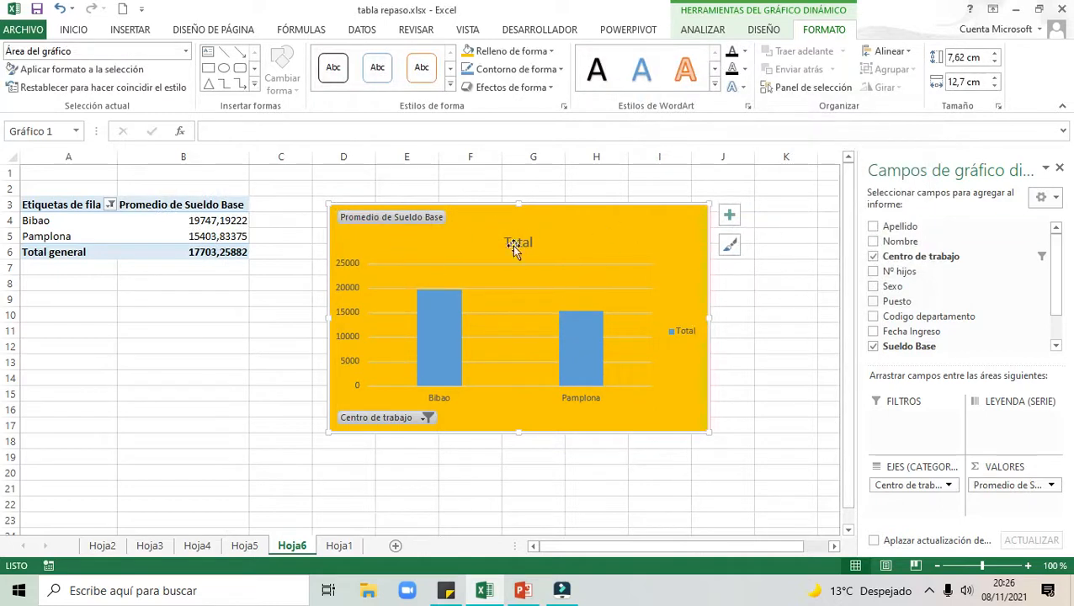
Save the formatted pivot chart as a chart template named sueldos in the Charts folder.
right_click(607, 227)
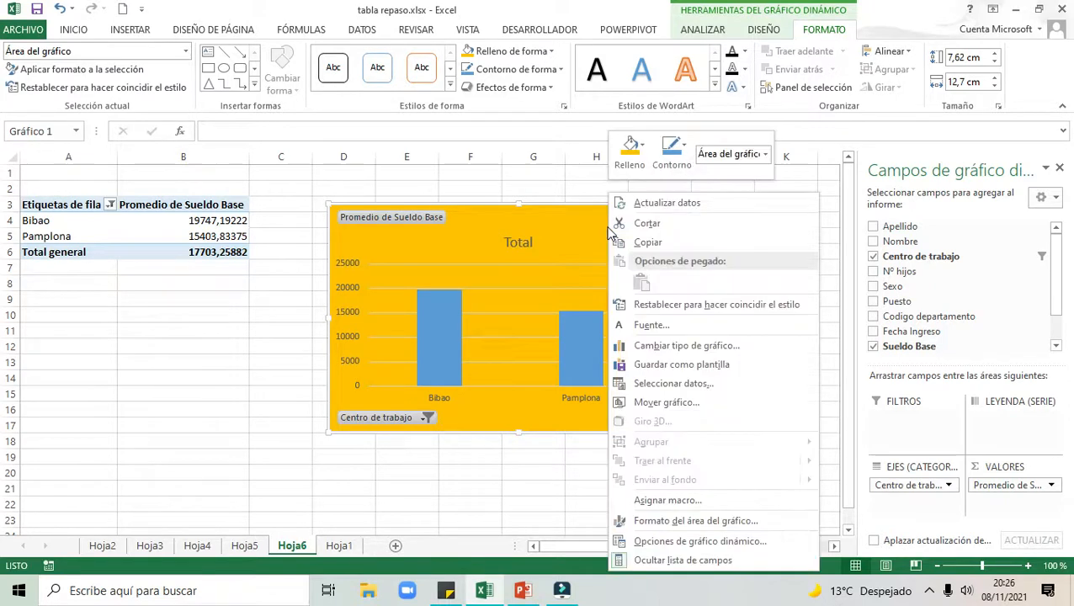
left_click(678, 366)
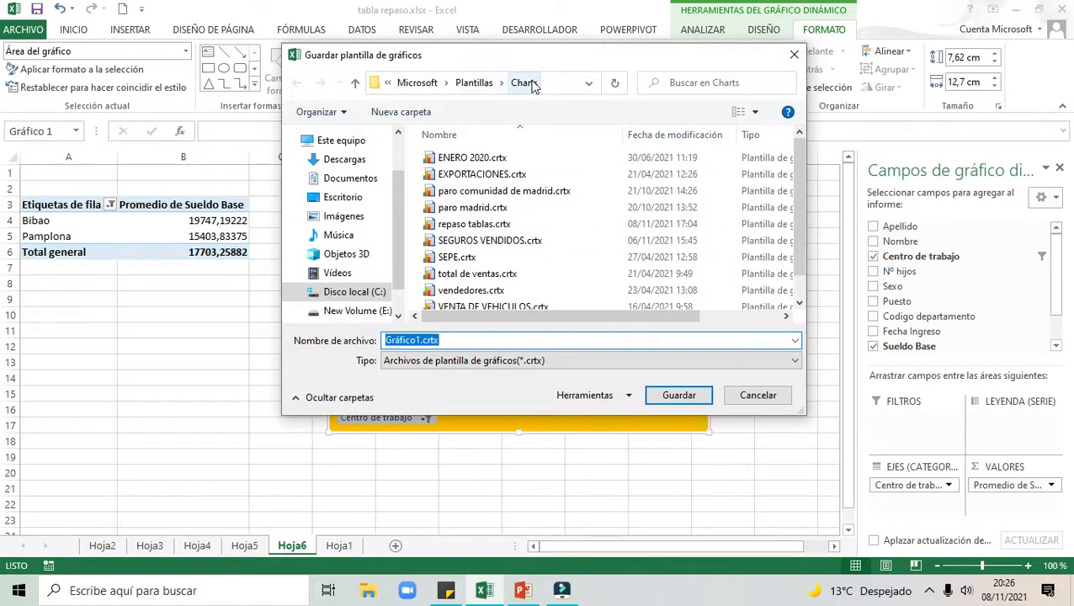
left_click_drag(443, 343, 377, 337)
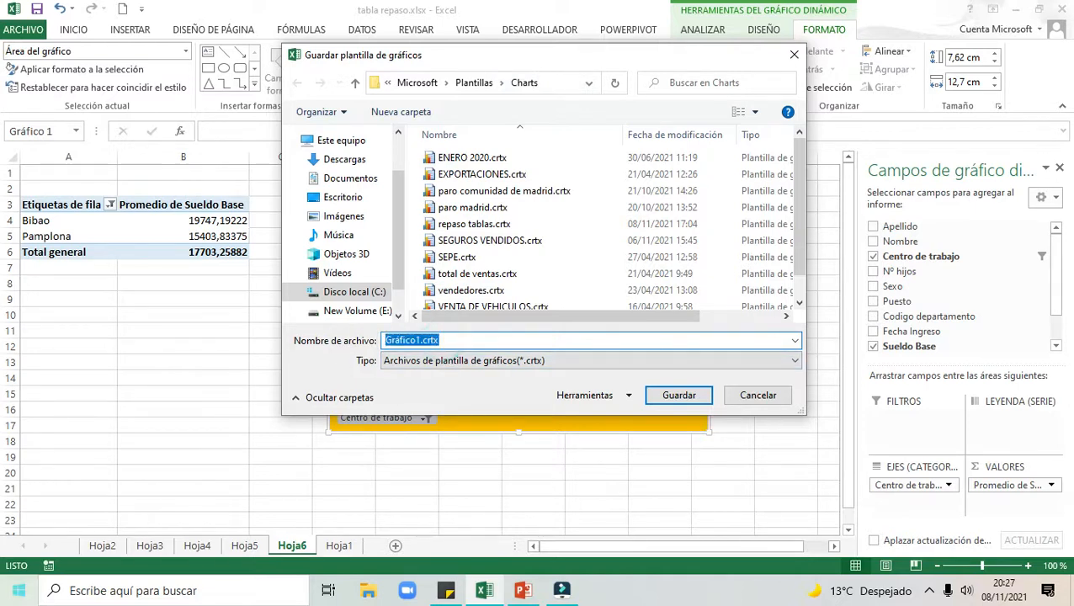
type("sueldos")
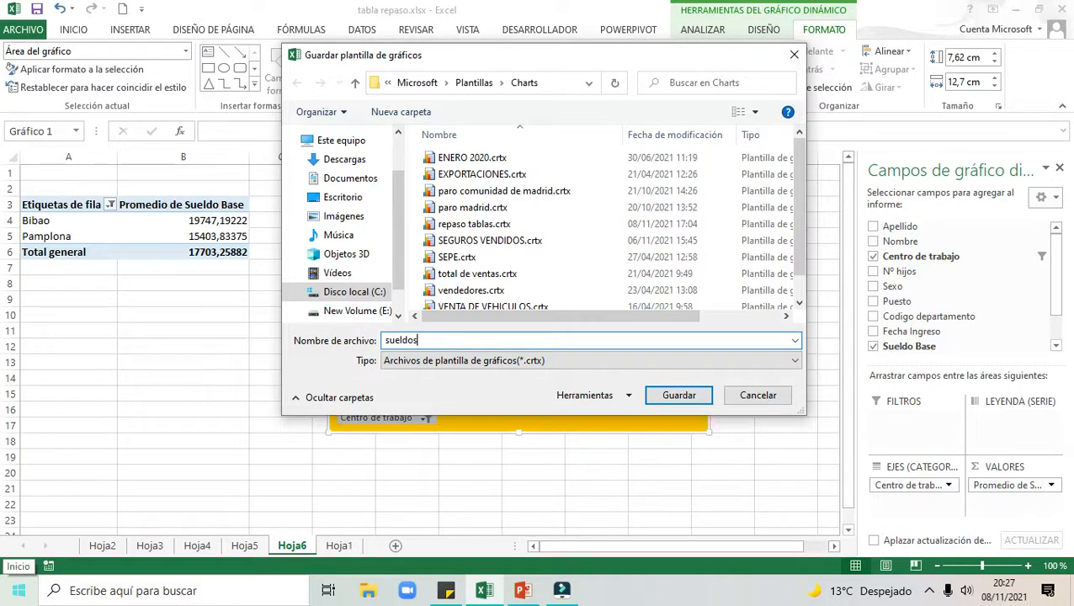
left_click(683, 397)
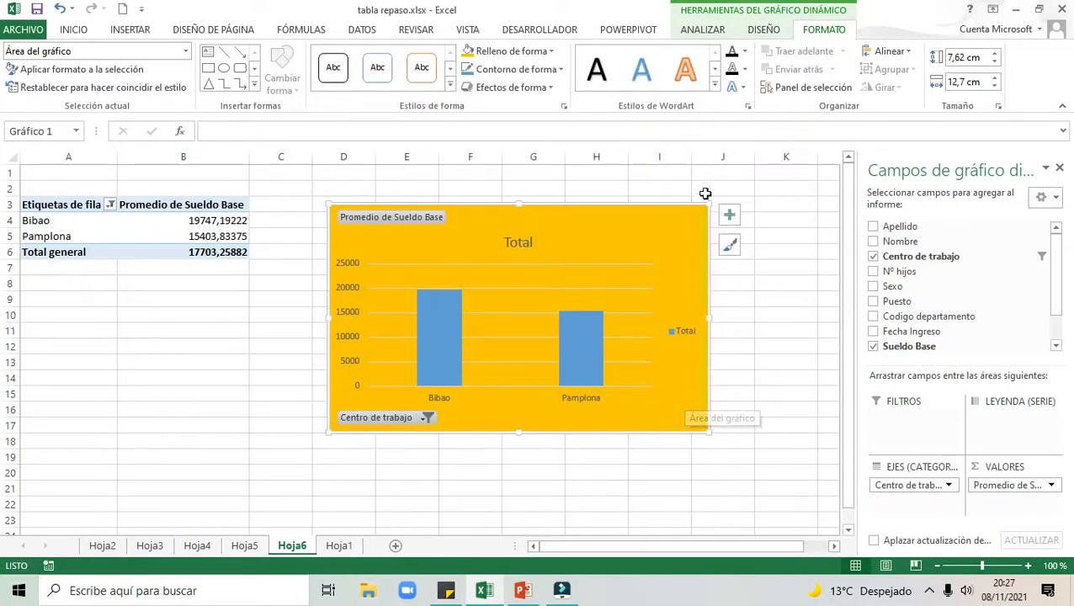
Delete the Fecha Ingreso timeline from the Hoja4 sheet.
left_click(244, 546)
left_click(191, 546)
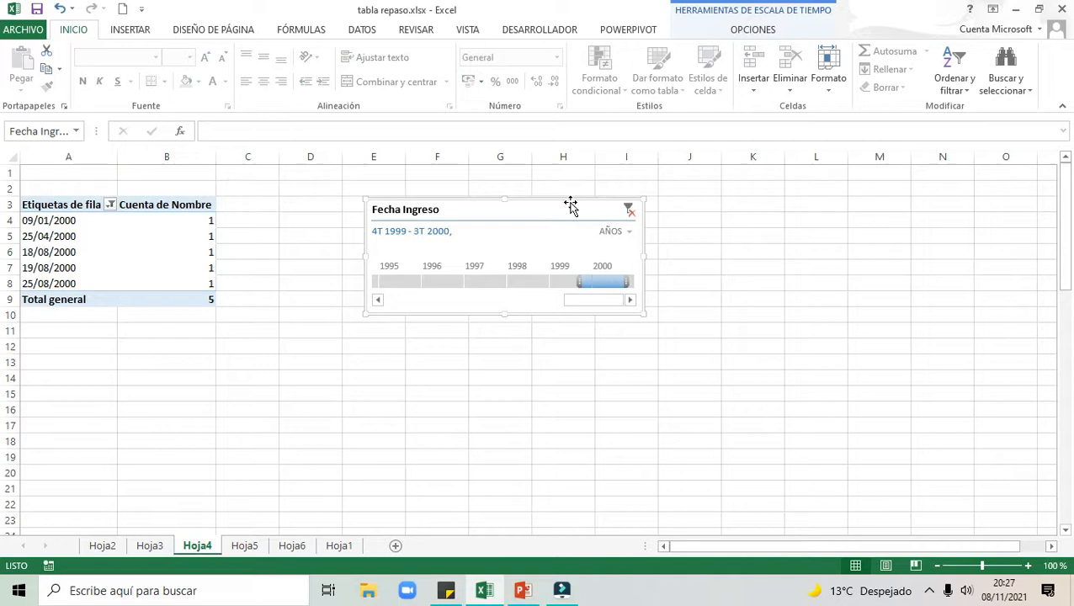
key("Delete")
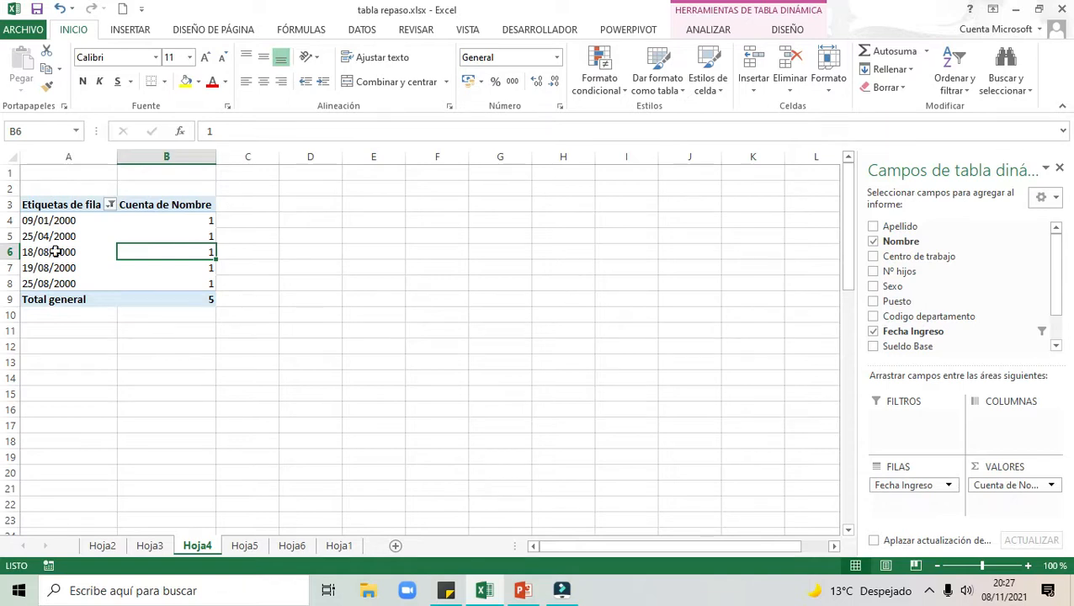
Start a pivot chart for the Hoja4 pivot table, show the saved chart templates and view their files in the Charts folder.
left_click(709, 30)
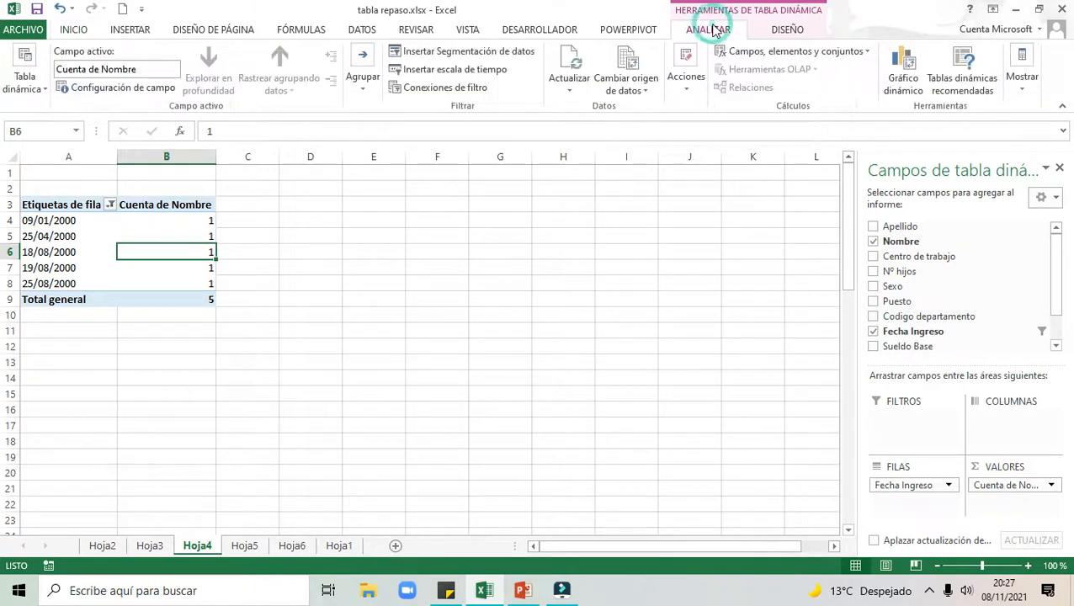
left_click(903, 84)
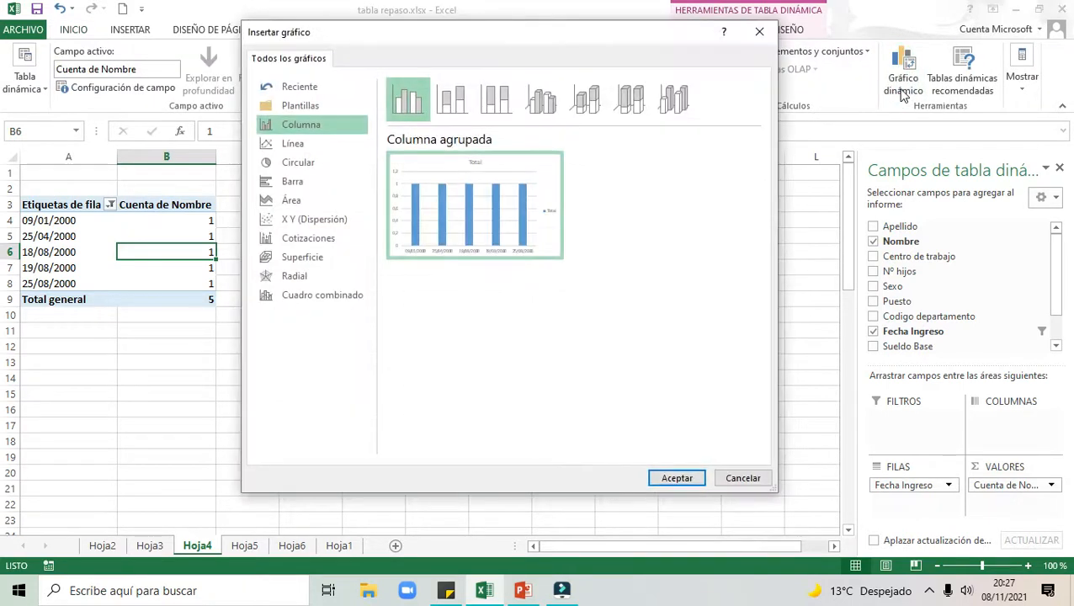
left_click(307, 106)
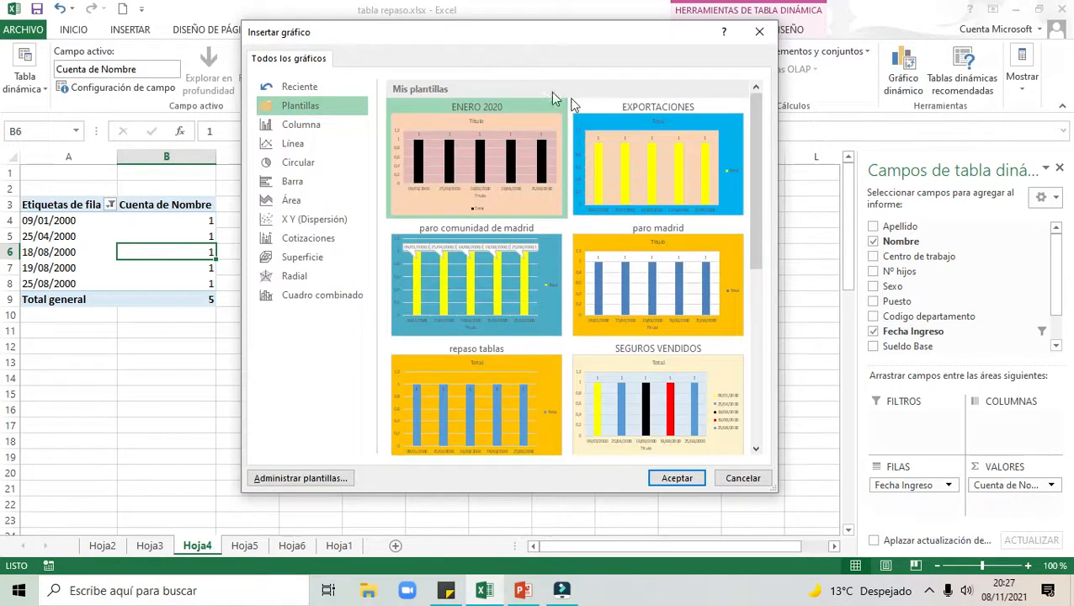
mouse_move(617, 403)
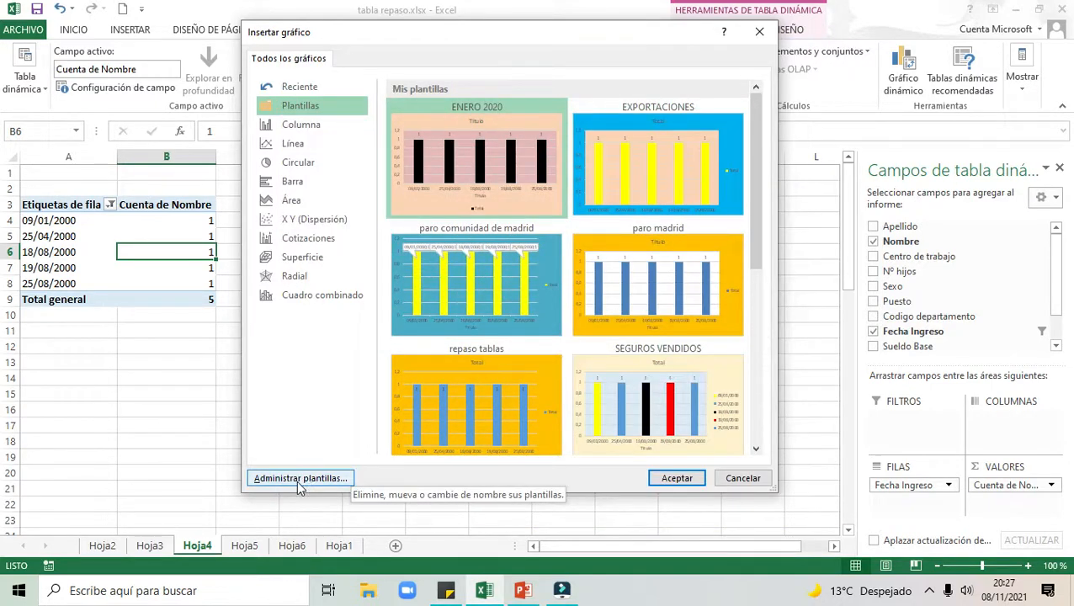
left_click(300, 479)
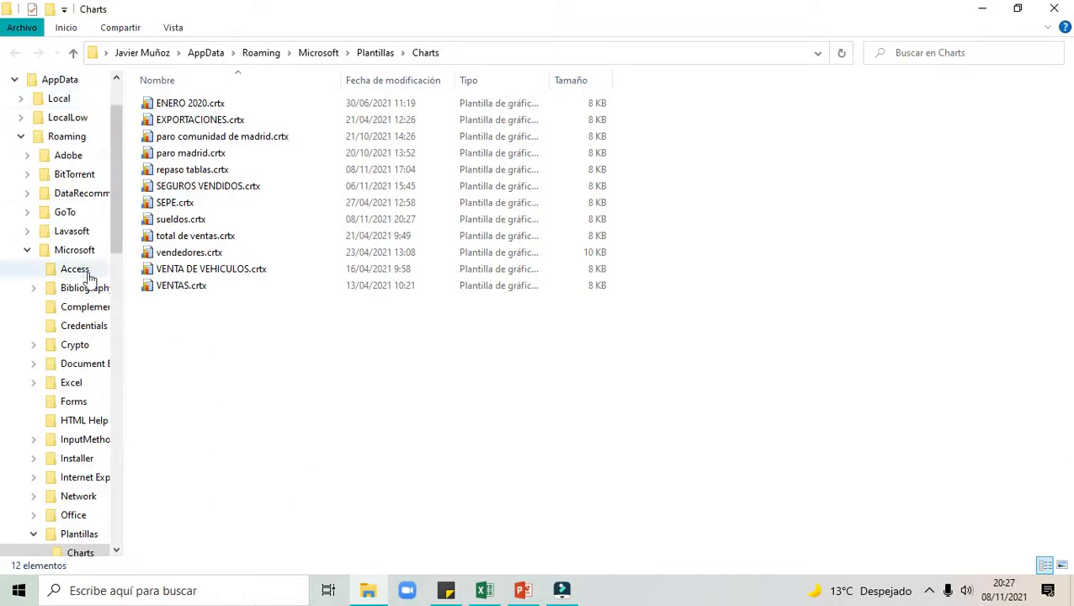
left_click(1056, 8)
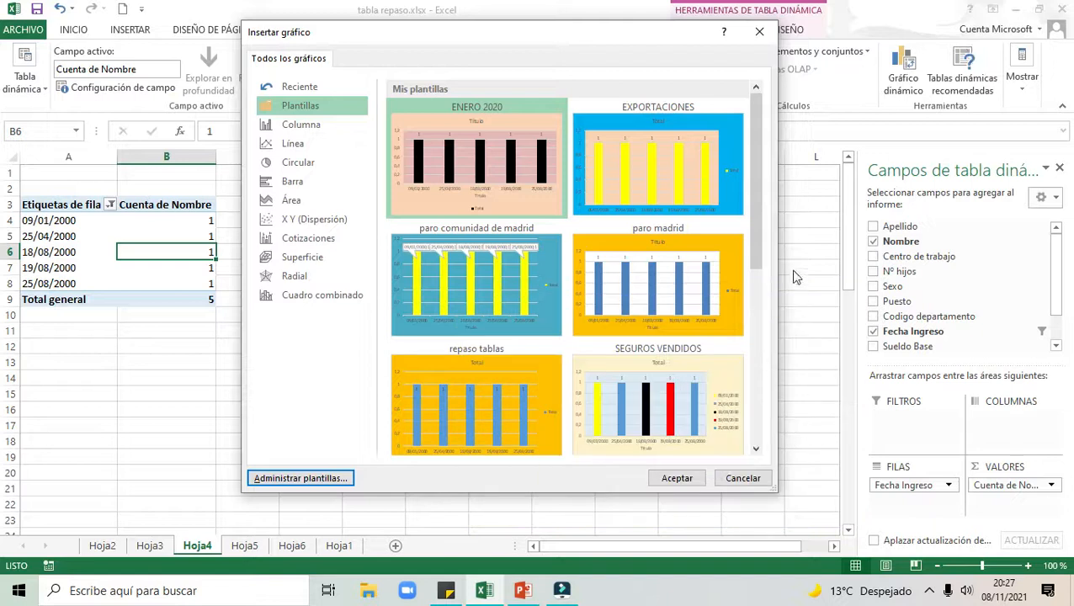
Insert the pivot chart with the sueldos template and move it beside the pivot table, near row 3.
left_click_drag(757, 254, 744, 333)
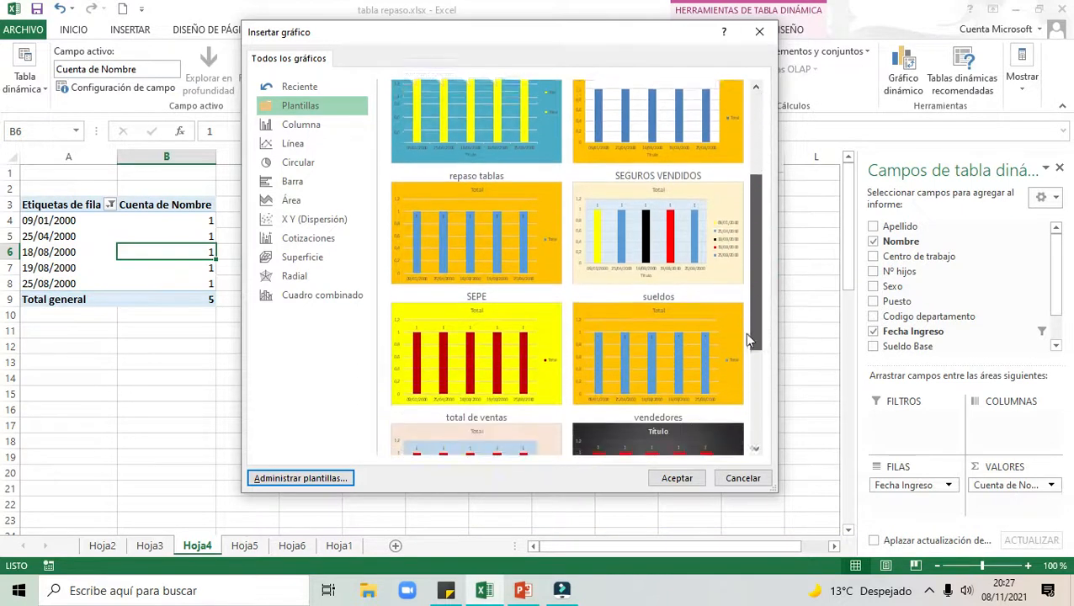
left_click(708, 332)
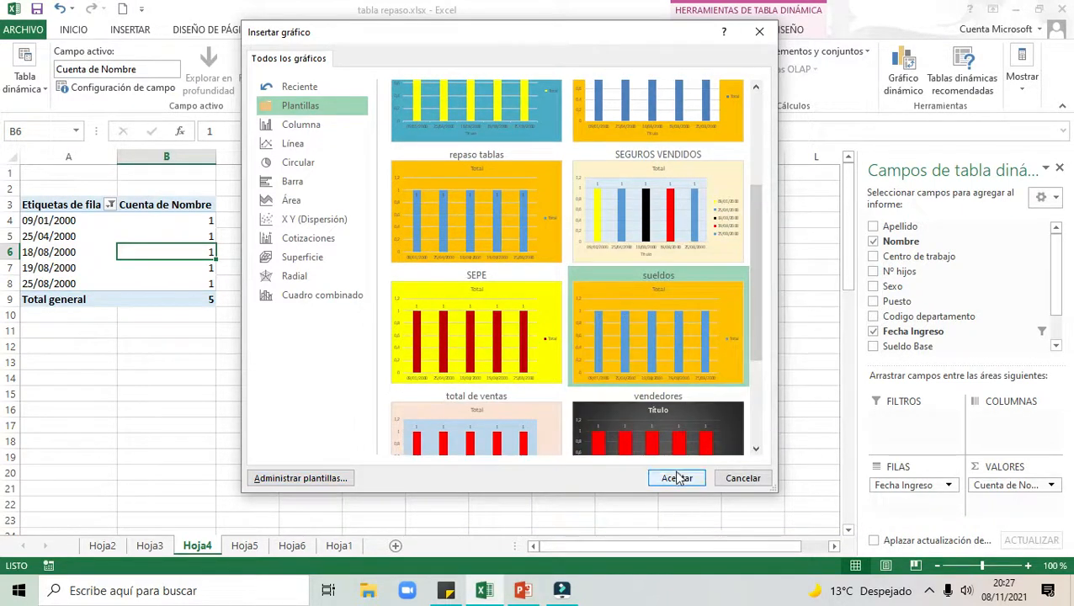
left_click(678, 478)
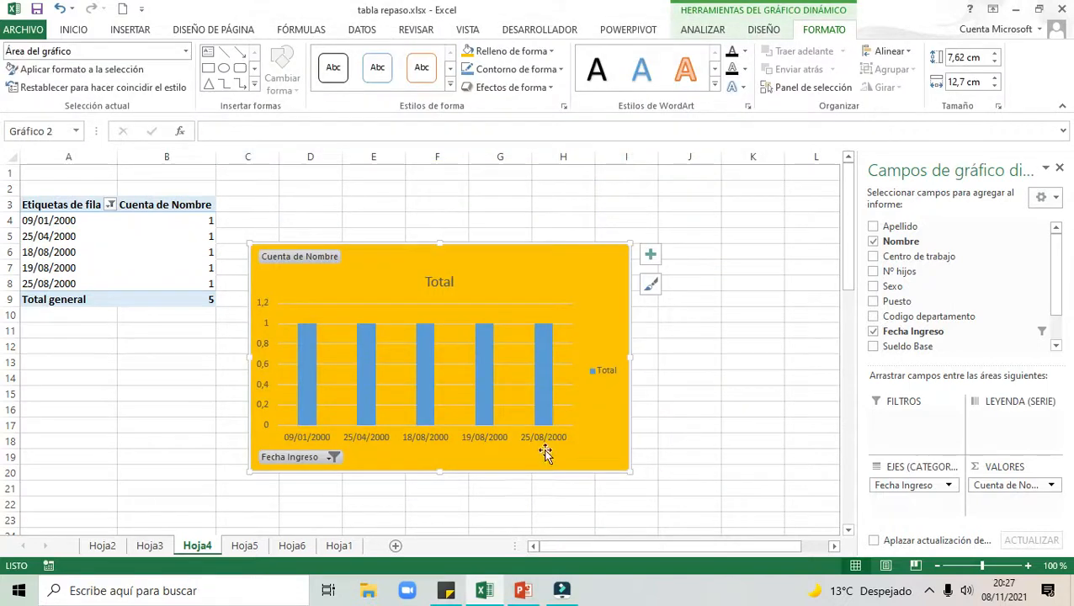
left_click_drag(431, 257, 491, 210)
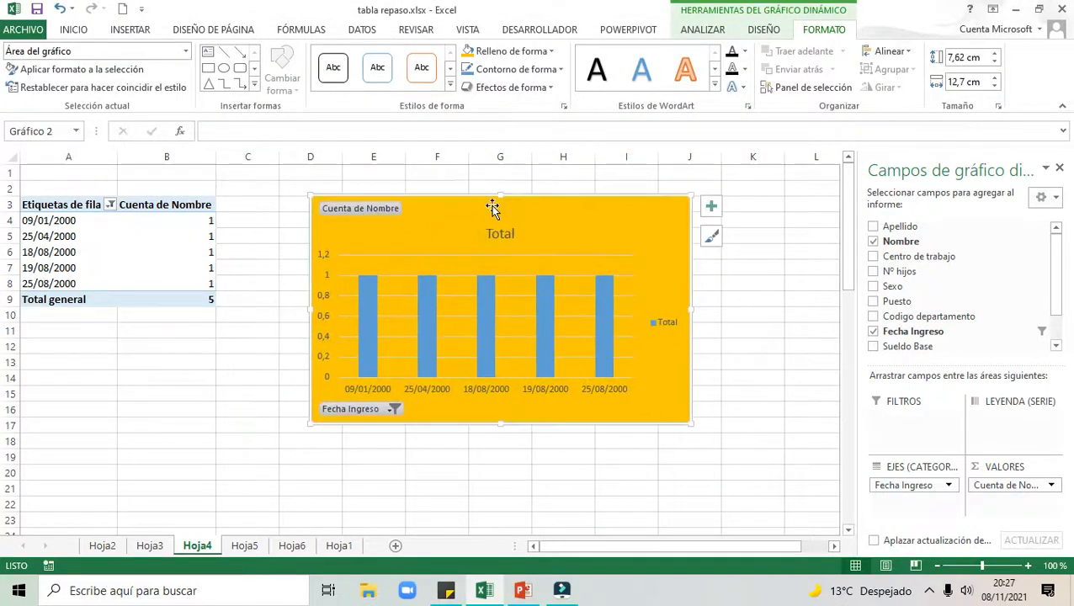